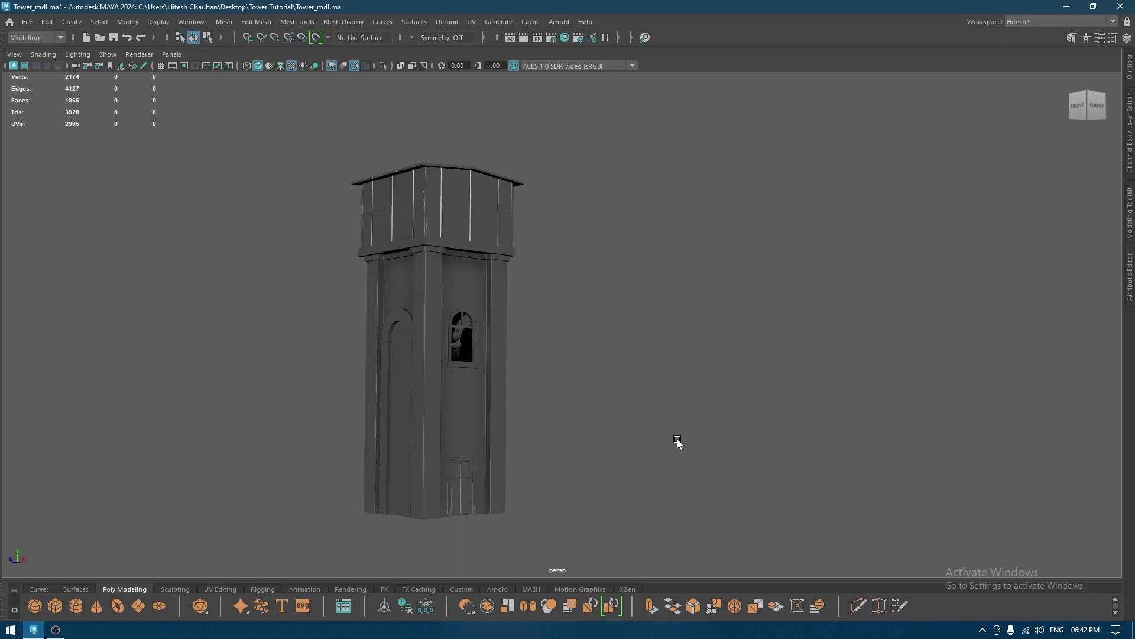
Select the tower's main body and hide every other object so only that mesh is shown
key("f")
left_click_drag(559, 324, 606, 357, "alt")
left_click(575, 327)
right_click_drag(605, 357, 545, 345, "alt")
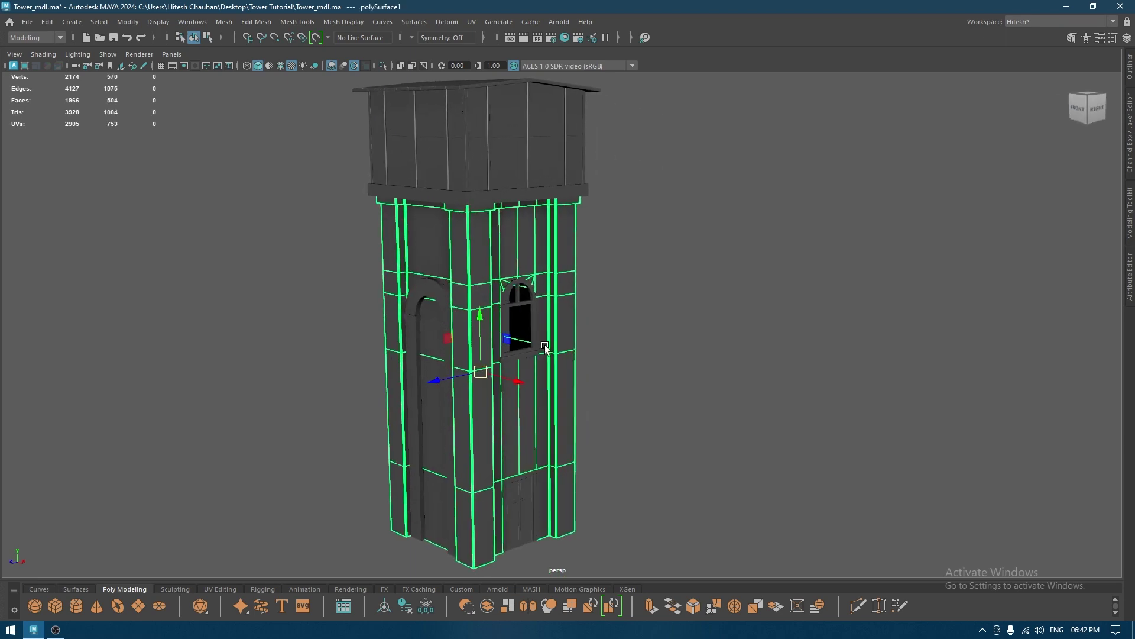
key("alt+h")
key("space")
left_click(596, 285)
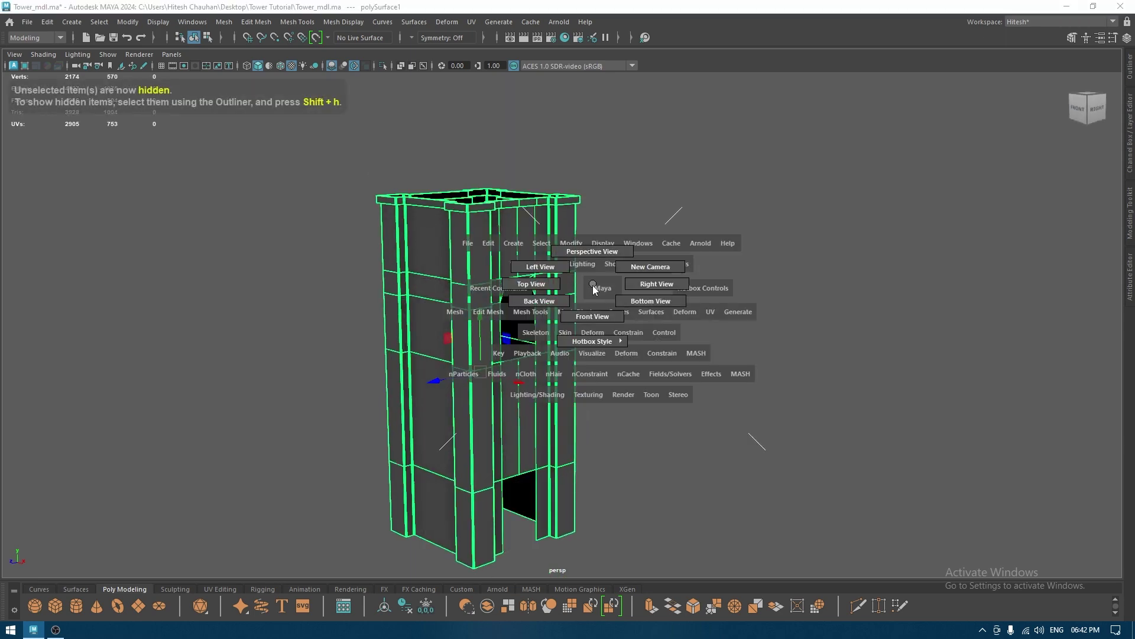
left_click_drag(591, 286, 596, 334, "alt")
right_click_drag(590, 265, 650, 258, "alt")
Switch the workspace to UV Editing and frame the isolated tower body from the side
left_click(1052, 22)
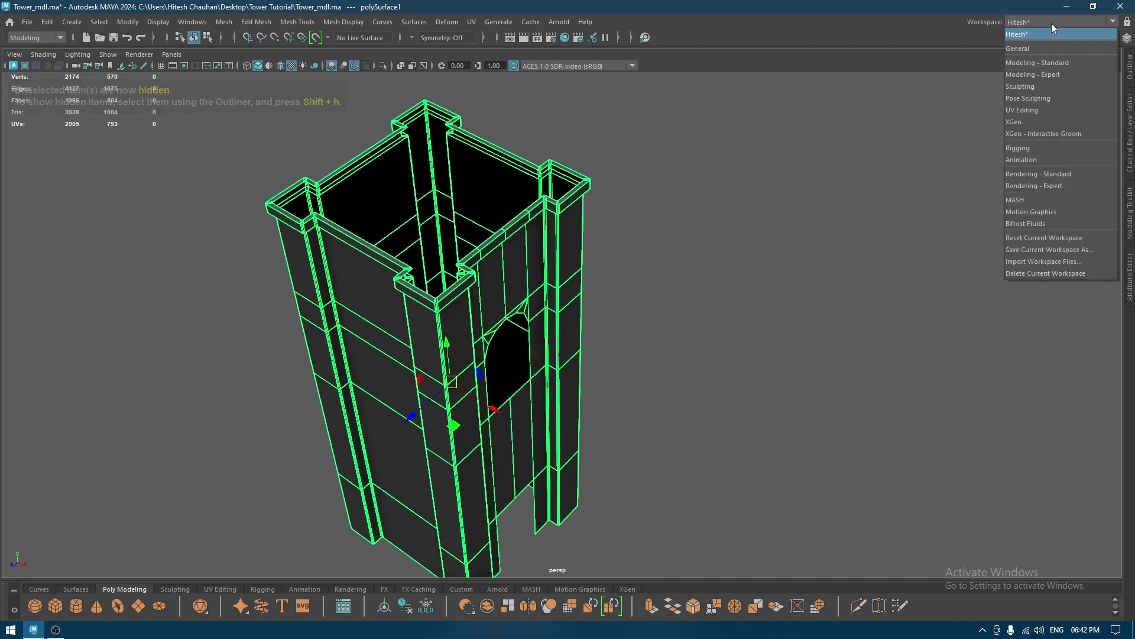
left_click(1034, 110)
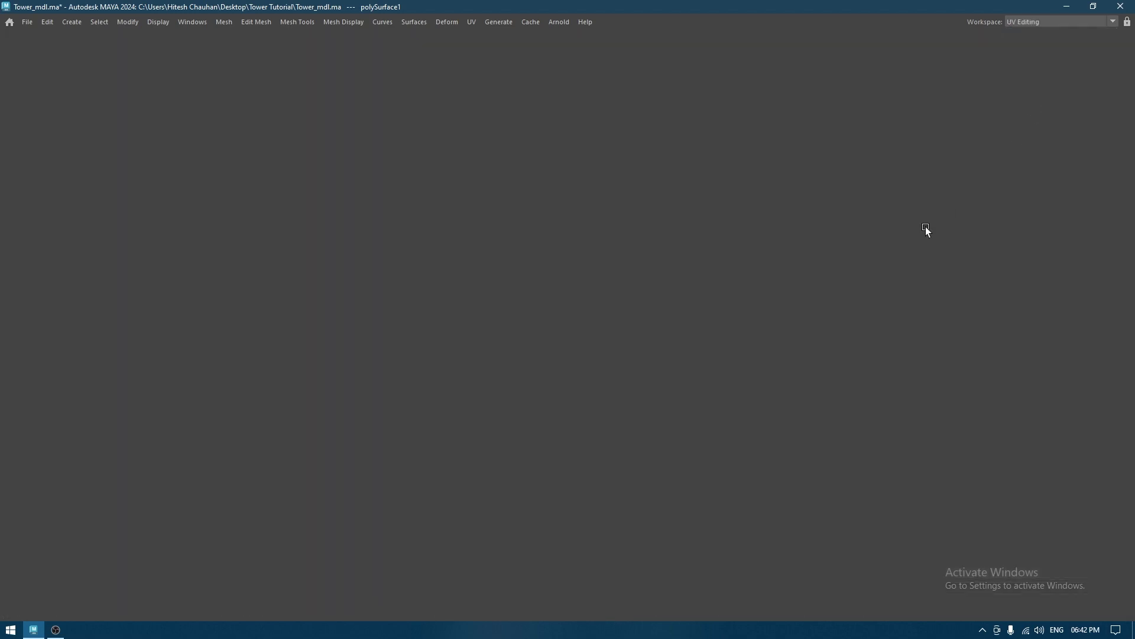
left_click(13, 354)
right_click_drag(160, 362, 279, 363, "alt")
middle_click_drag(279, 363, 352, 356, "alt")
left_click_drag(353, 356, 362, 322, "alt")
Show the UV shells as wireframe and turn off the checker map on the tower body
left_click(352, 122)
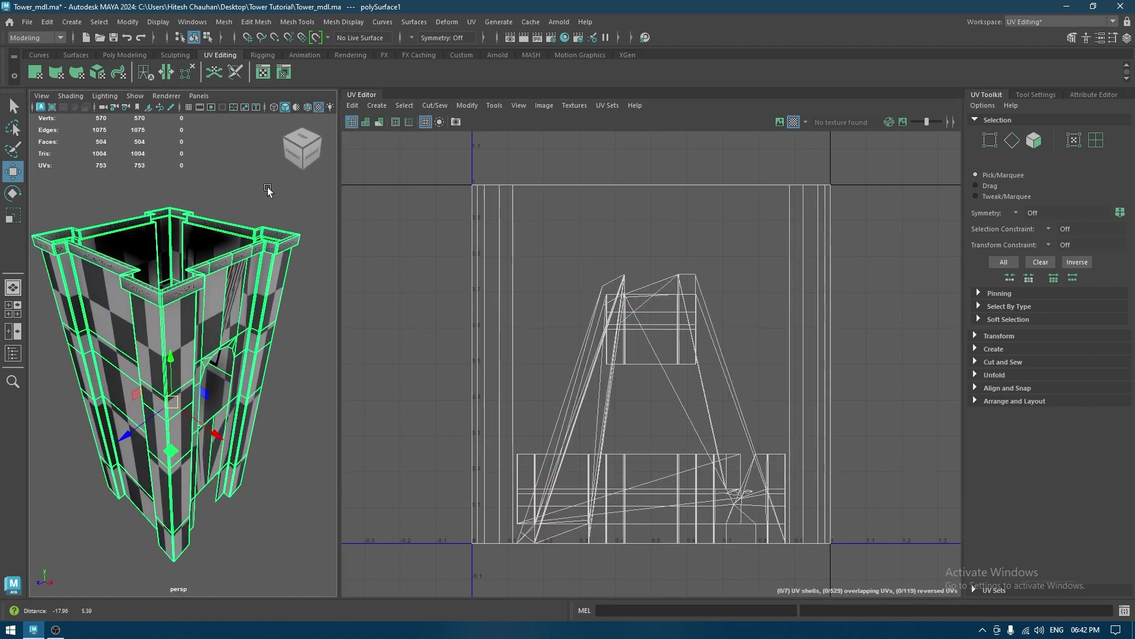
left_click_drag(172, 272, 183, 202, "alt")
left_click(780, 122)
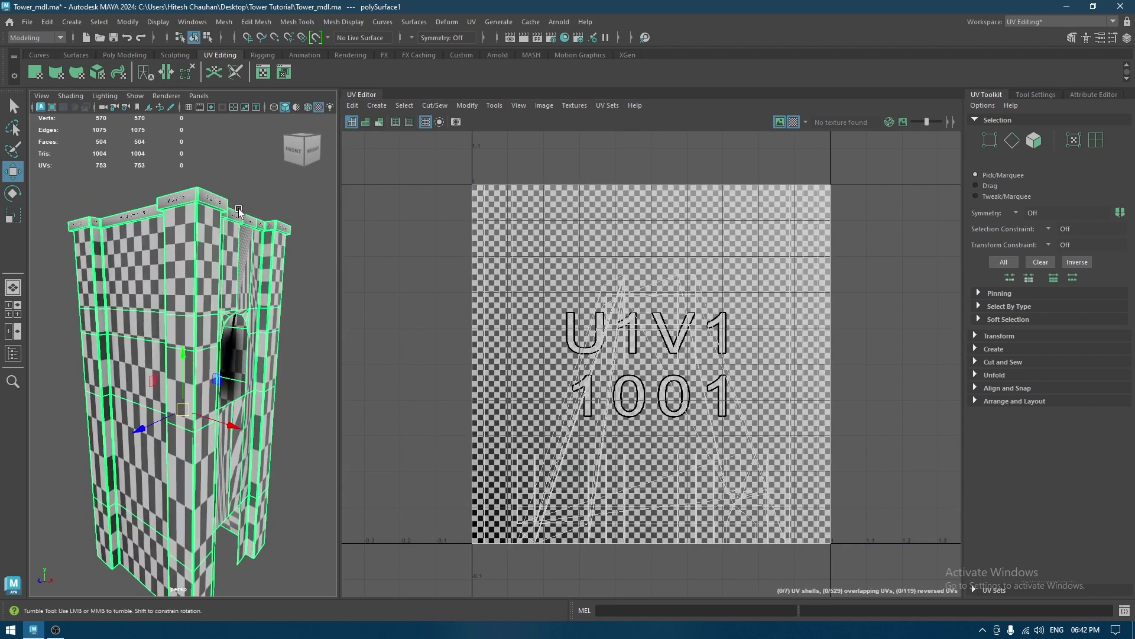
left_click(796, 122)
mouse_move(256, 193)
left_mouse_down("alt")
mouse_move(265, 234)
mouse_move(265, 185)
left_mouse_up("alt")
scroll(260, 230, "up", 3)
scroll(266, 185, "up", 3)
middle_click_drag(265, 185, 267, 259, "alt")
scroll(263, 243, "up", 5)
scroll(267, 261, "down", 5)
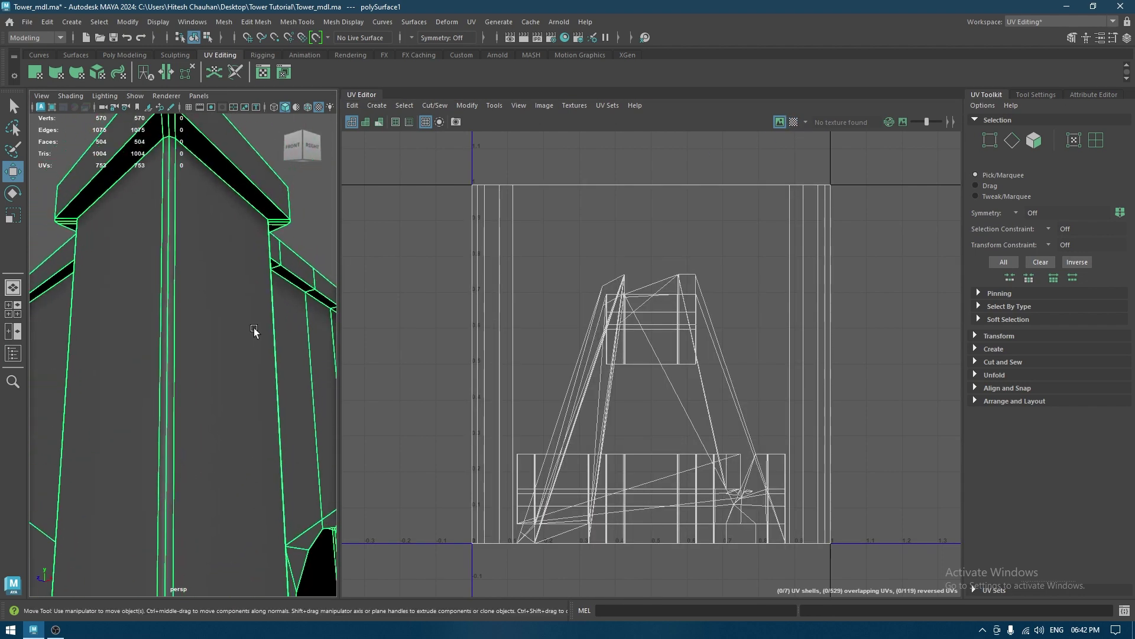
mouse_move(246, 264)
left_mouse_down("alt")
mouse_move(248, 284)
mouse_move(267, 260)
left_mouse_up("alt")
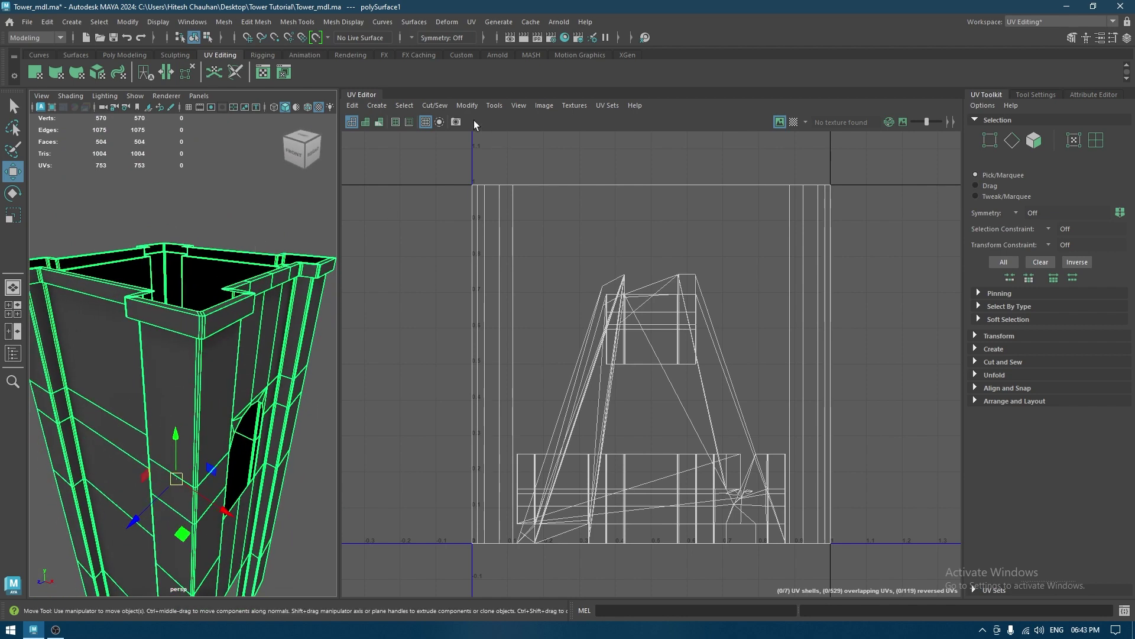
Apply Automatic UV mapping to the whole tower body
left_click(385, 108)
left_click(402, 151)
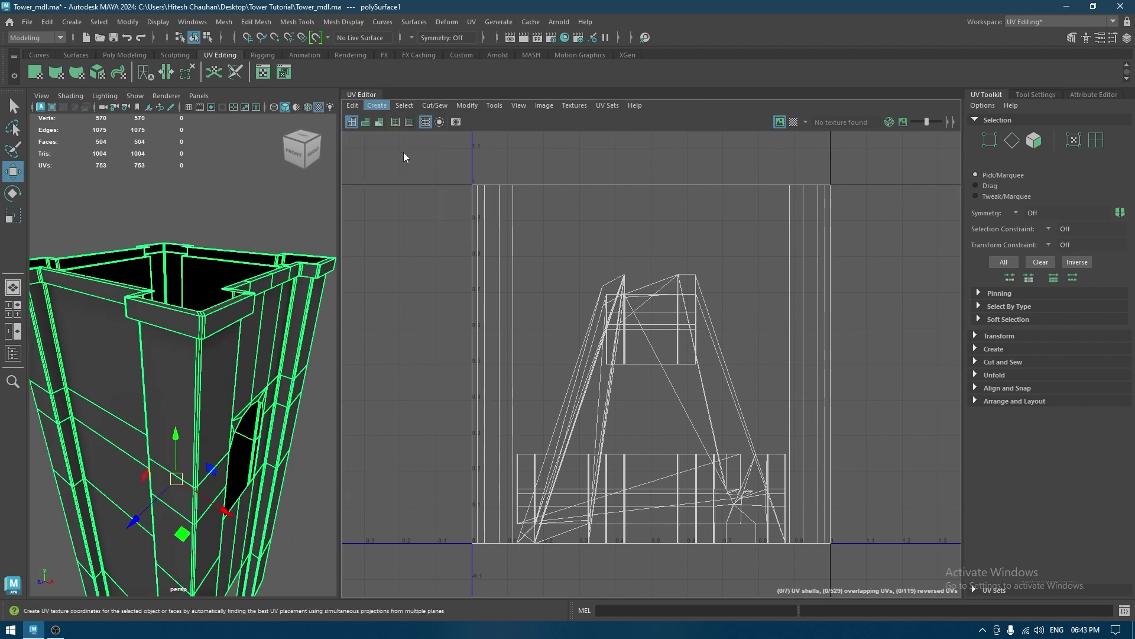
middle_click_drag(597, 267, 572, 201, "alt")
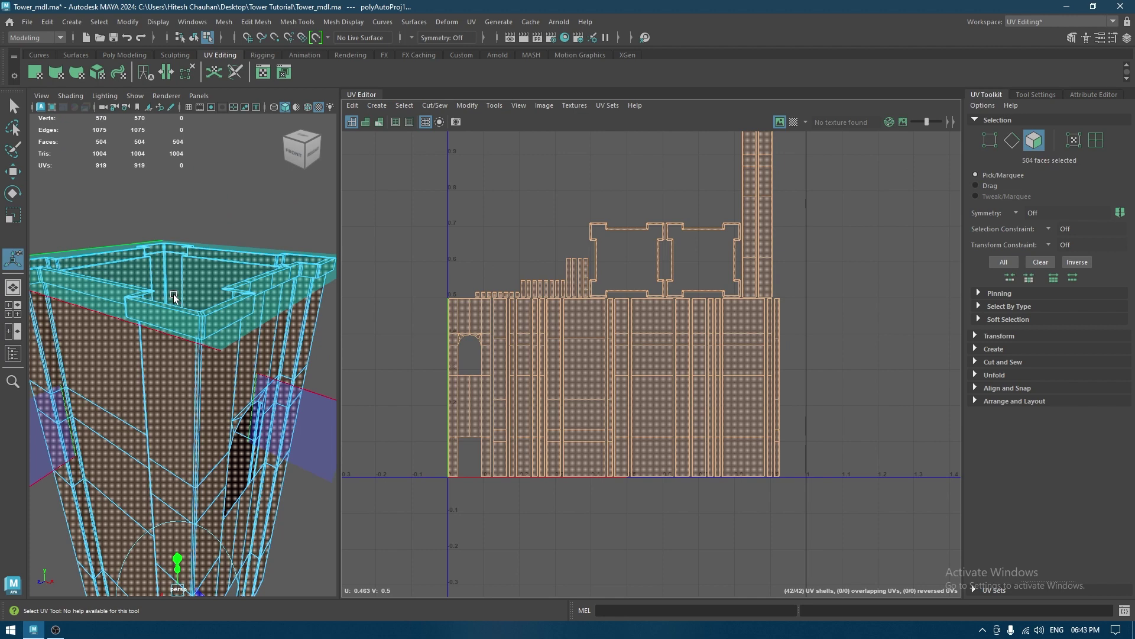
left_click_drag(252, 355, 259, 300, "alt")
Move the UV shell of the wall with the arched window out of the layout, to the negative U side
middle_click_drag(480, 245, 477, 207, "alt")
right_click(476, 207)
right_click_drag(477, 207, 426, 190)
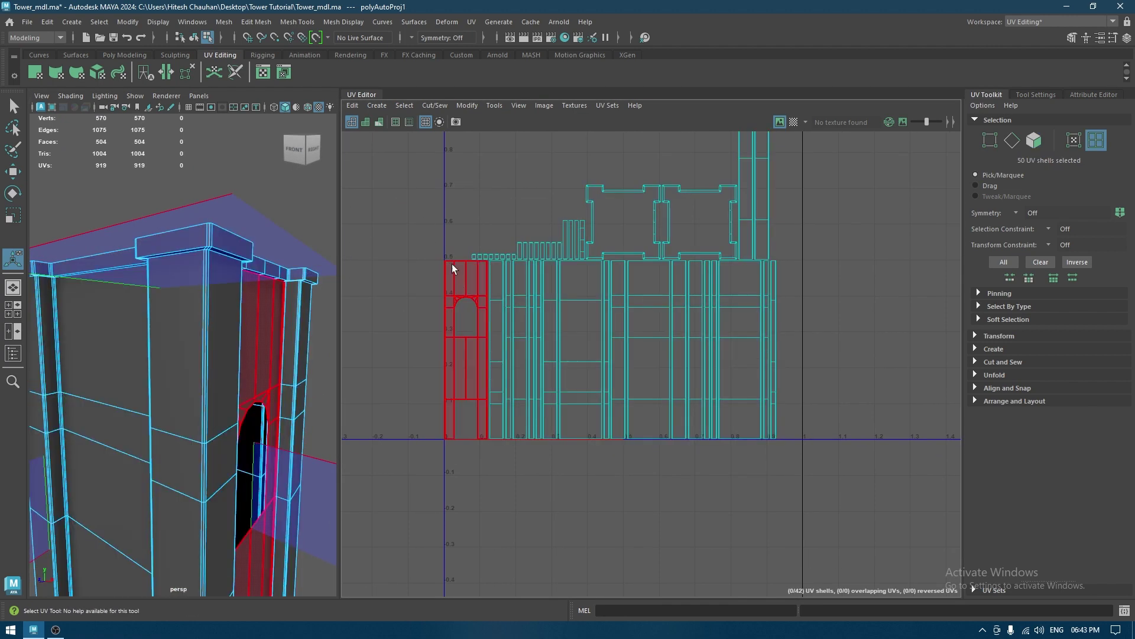
left_click(464, 278)
key("w")
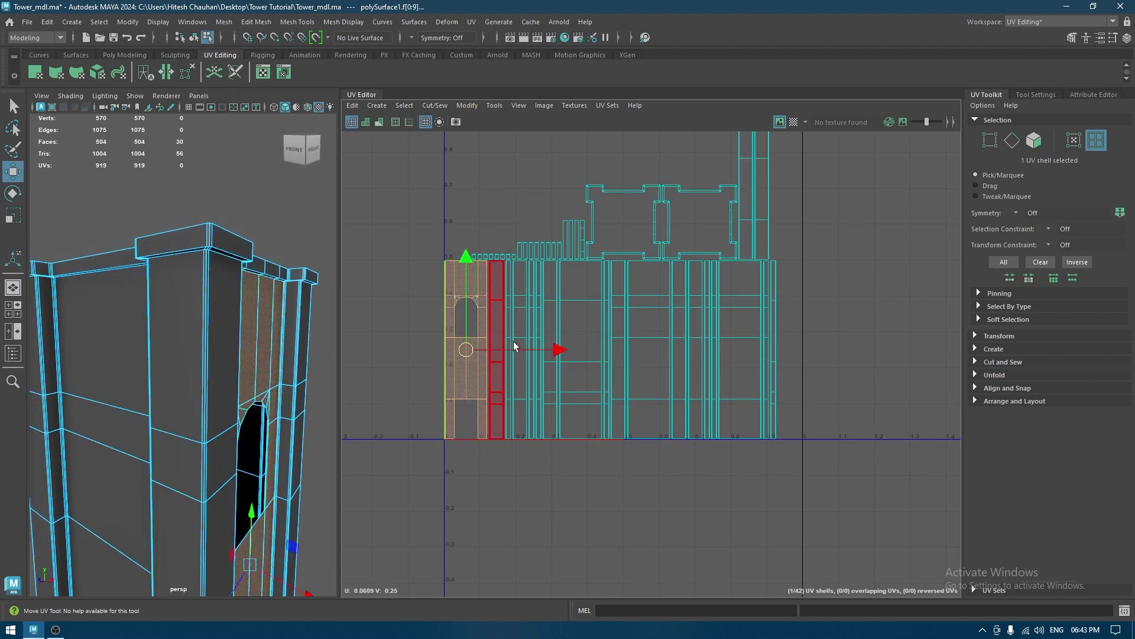
left_click_drag(534, 353, 485, 325)
middle_click_drag(485, 326, 520, 299, "alt")
Move and sew the two adjoining strips, one after the other, onto the right border of the arched-window wall shell
right_click_drag(520, 299, 507, 257)
left_click(501, 254)
double_click(497, 409, "shift")
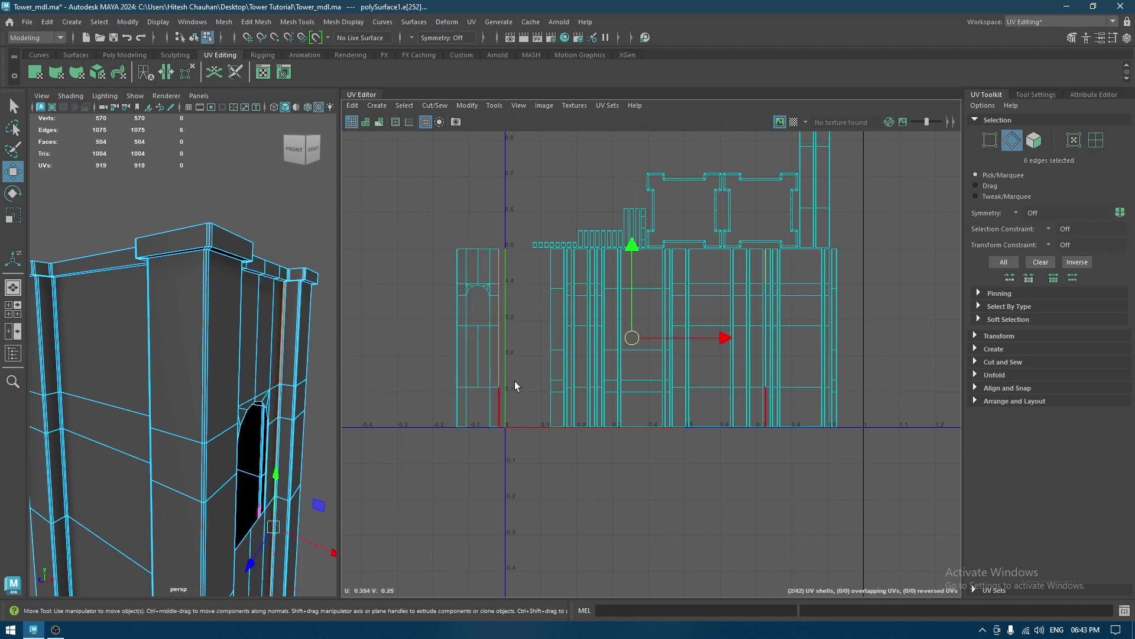
right_click_drag(521, 342, 523, 296, "shift")
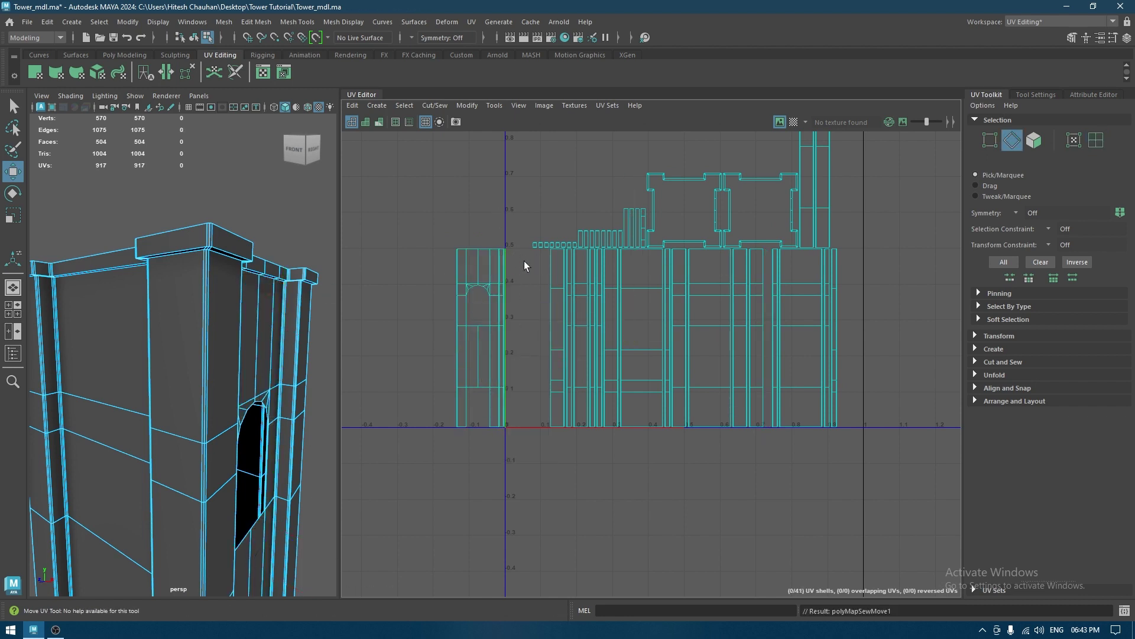
left_click(505, 261)
right_click_drag(512, 413, 520, 374, "shift")
Move and sew two neighbouring strips, one after the other, onto the left border of the arched-window wall shell
left_click(452, 260)
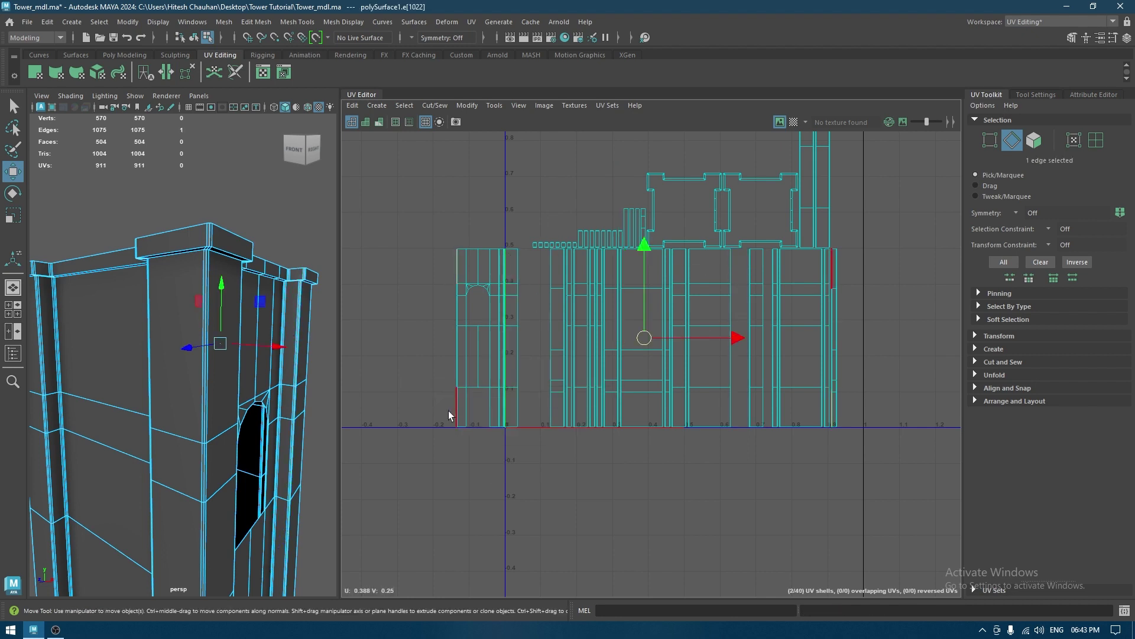
right_click_drag(443, 354, 447, 226, "shift")
left_click(448, 256)
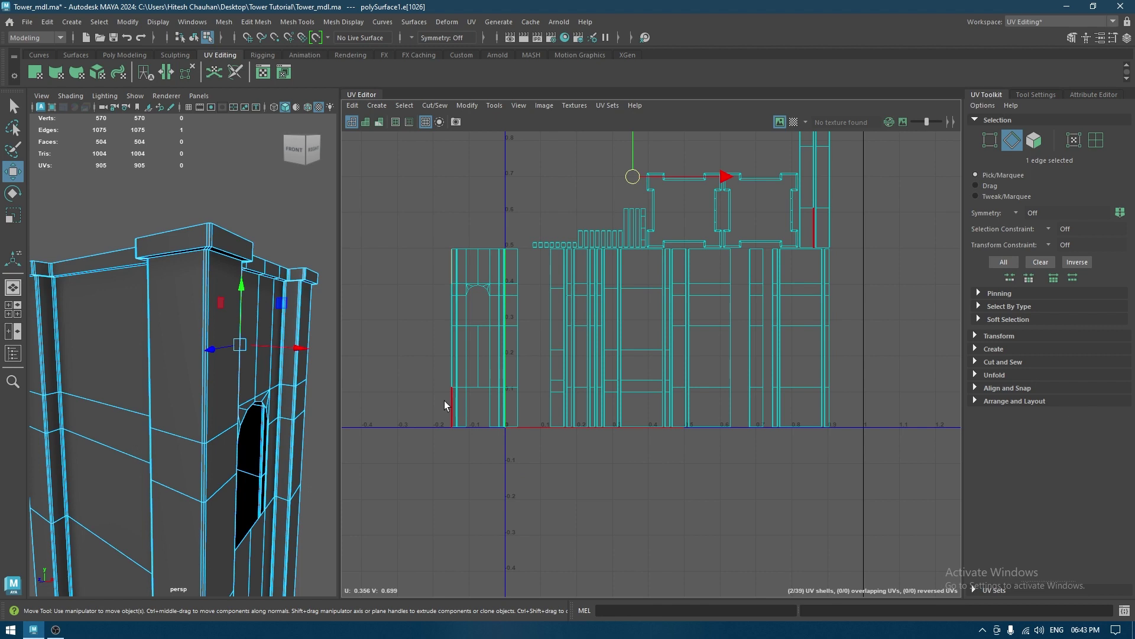
right_click_drag(444, 400, 447, 349, "shift")
Sew the next matching strip onto the right border of the arched-window wall shell
left_click(524, 258)
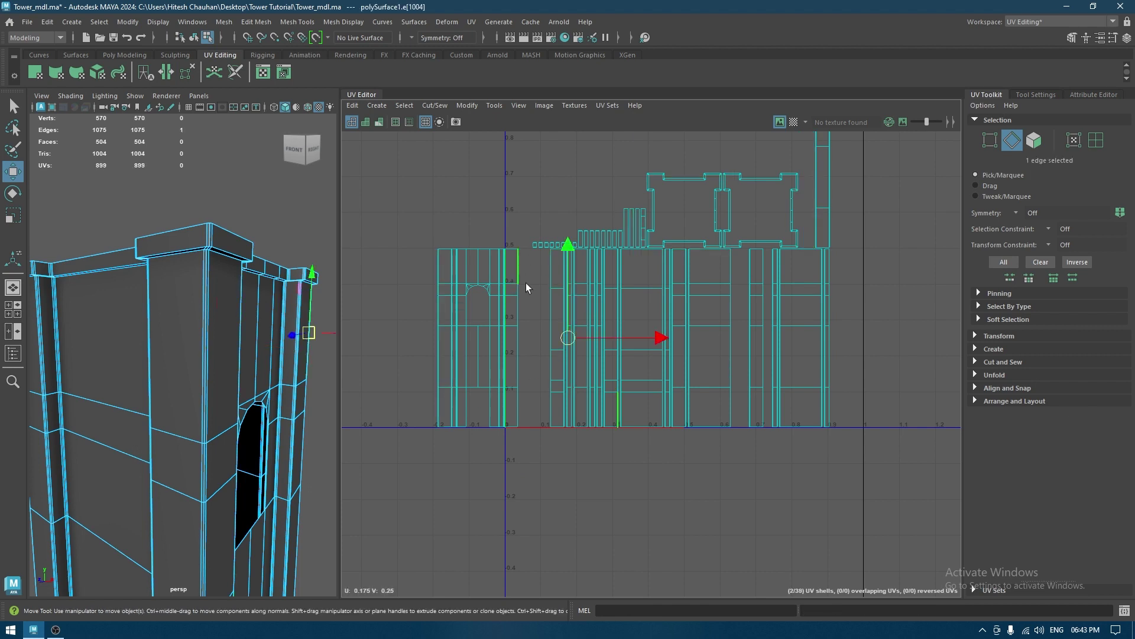
double_click(523, 402, "shift")
key("g")
right_click_drag(304, 446, 264, 408, "alt")
left_click_drag(264, 408, 308, 381, "alt")
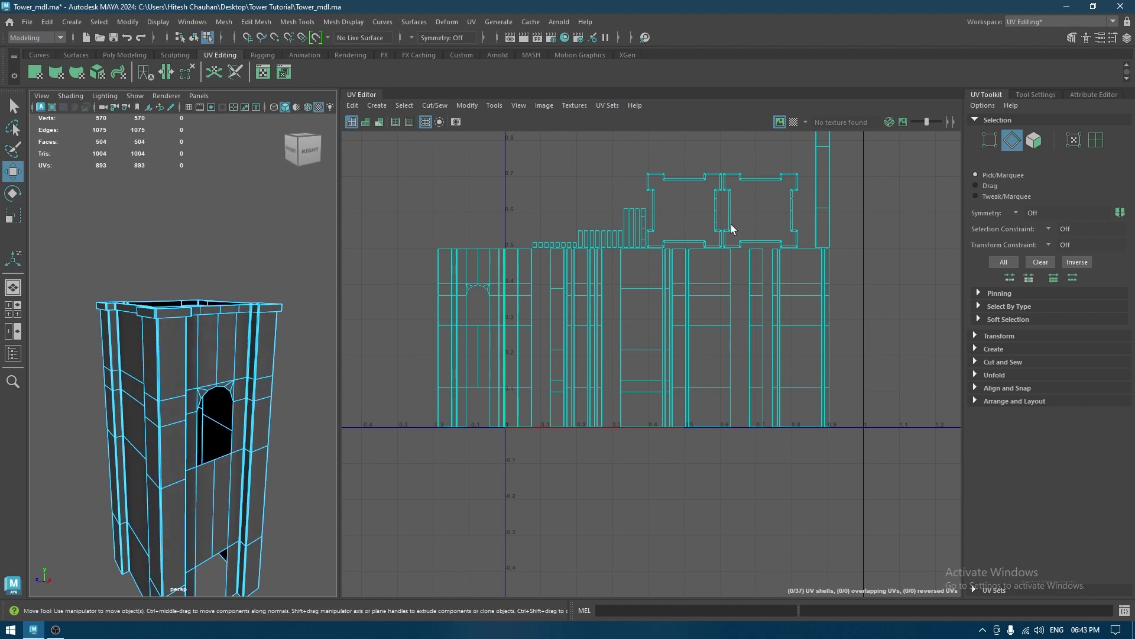
Turn on the checker map to check the texture distribution on the sewn tower walls
left_click(794, 122)
middle_click_drag(429, 314, 419, 316, "alt")
mouse_move(264, 313)
left_mouse_down("alt")
mouse_move(215, 347)
mouse_move(274, 303)
left_mouse_up("alt")
middle_click_drag(450, 246, 479, 245, "alt")
Select both outer vertical borders of the combined wall shell and move and sew the matching strips onto them
left_click(455, 256)
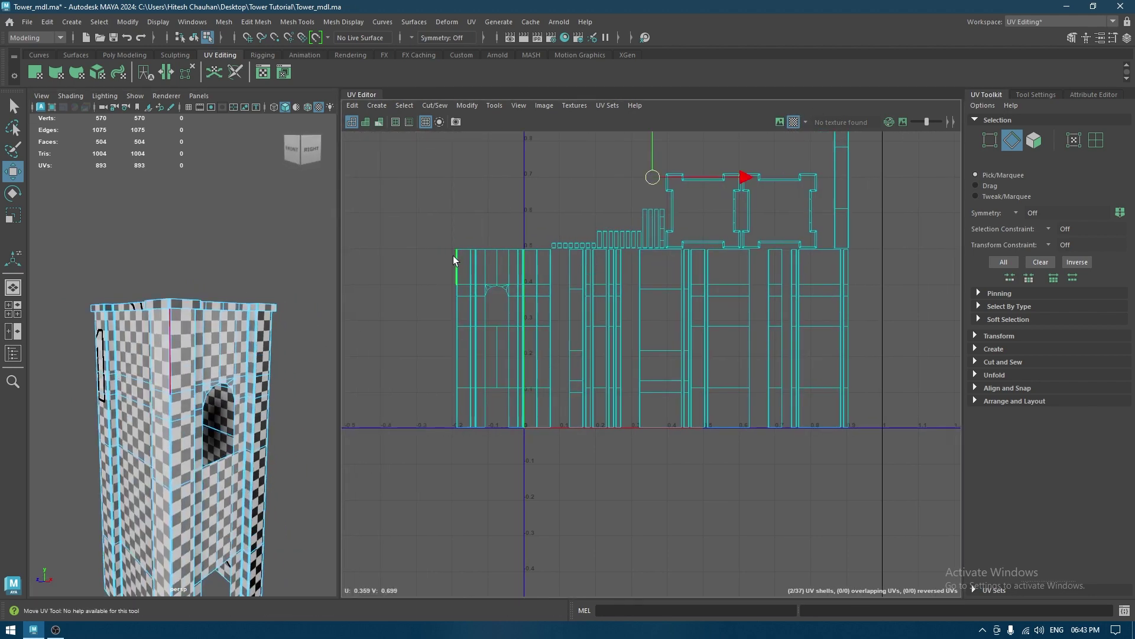
double_click(455, 417, "shift")
left_click(554, 258, "shift")
double_click(555, 410, "shift")
right_click(531, 344, "shift")
left_click(530, 310)
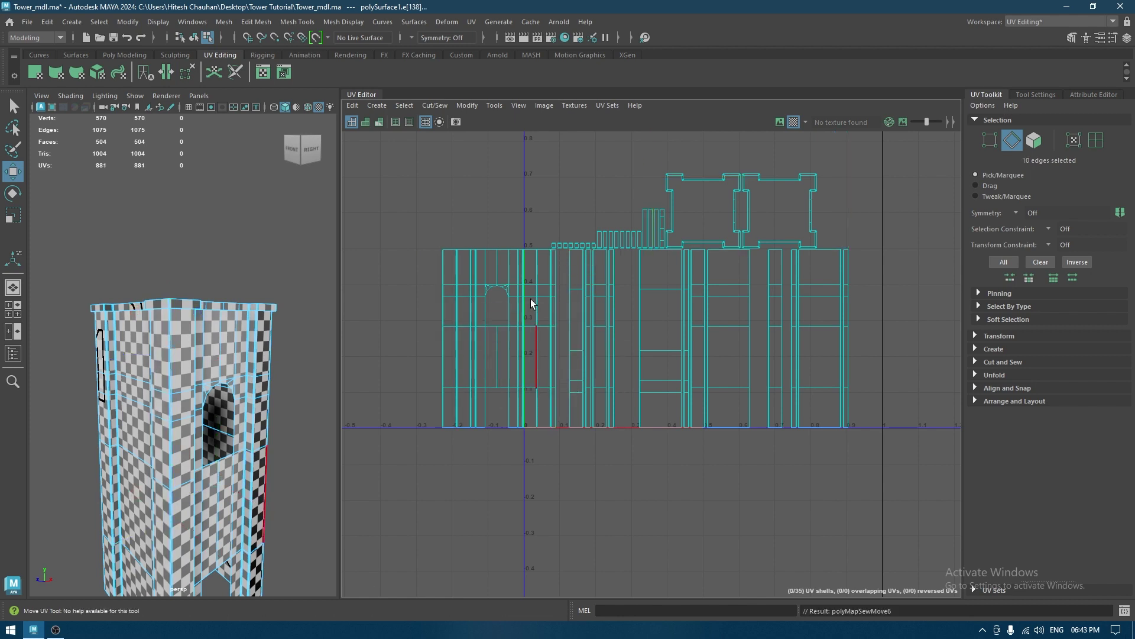
Reselect the new left and right outer borders of the wall shell and sew the next pieces onto both sides
left_click(438, 261)
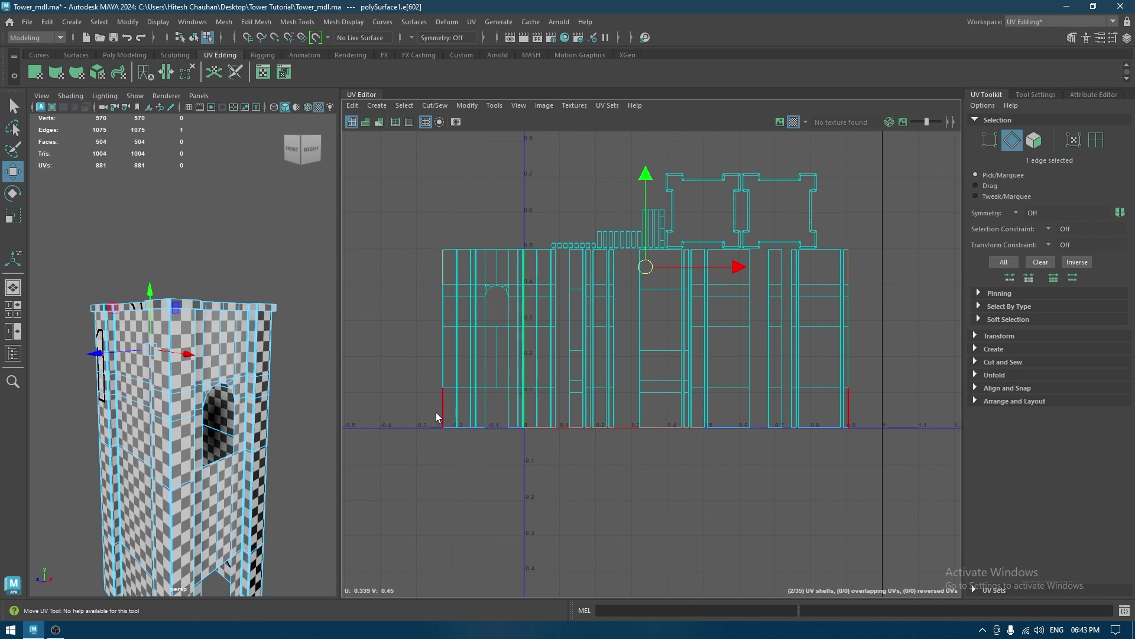
double_click(443, 414)
left_click(439, 264)
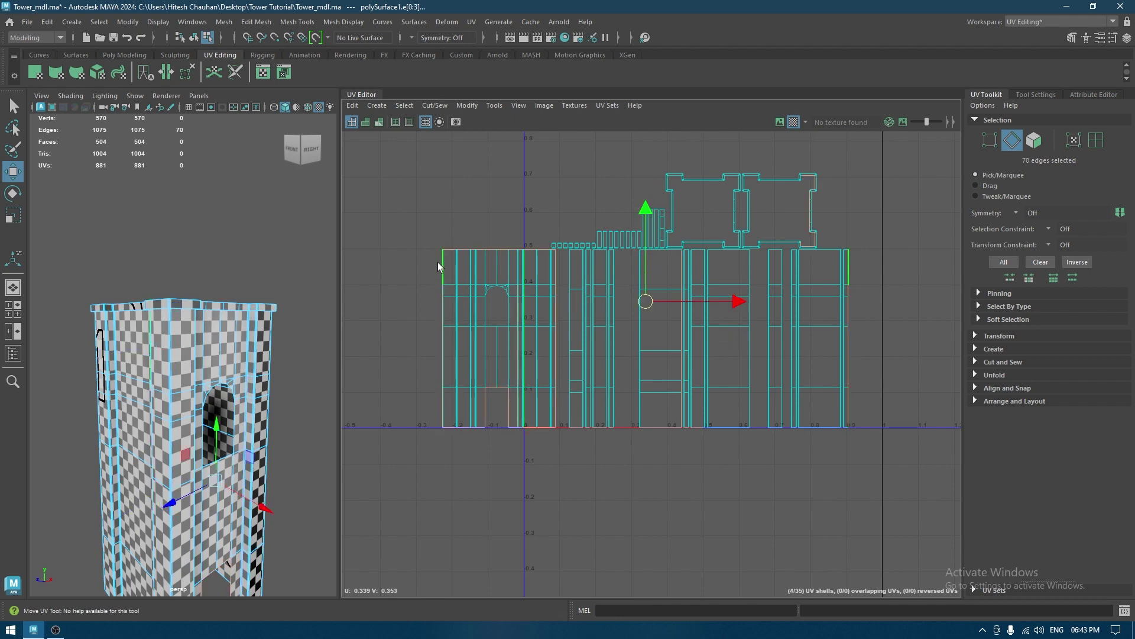
double_click(437, 396, "shift")
left_click(561, 397, "shift")
double_click(561, 268, "shift")
right_click_drag(560, 266, 564, 195, "shift")
Move the combined wall shell further left and slightly down, clear of the remaining shells
right_click_drag(481, 284, 424, 268)
left_click(523, 334)
left_click_drag(524, 336, 466, 365)
Move and sew the adjoining pieces onto both side borders of the repositioned wall shell
right_click_drag(494, 312, 492, 259)
middle_click_drag(492, 259, 565, 202, "alt")
scroll(559, 183, "down", 2)
left_click(477, 248)
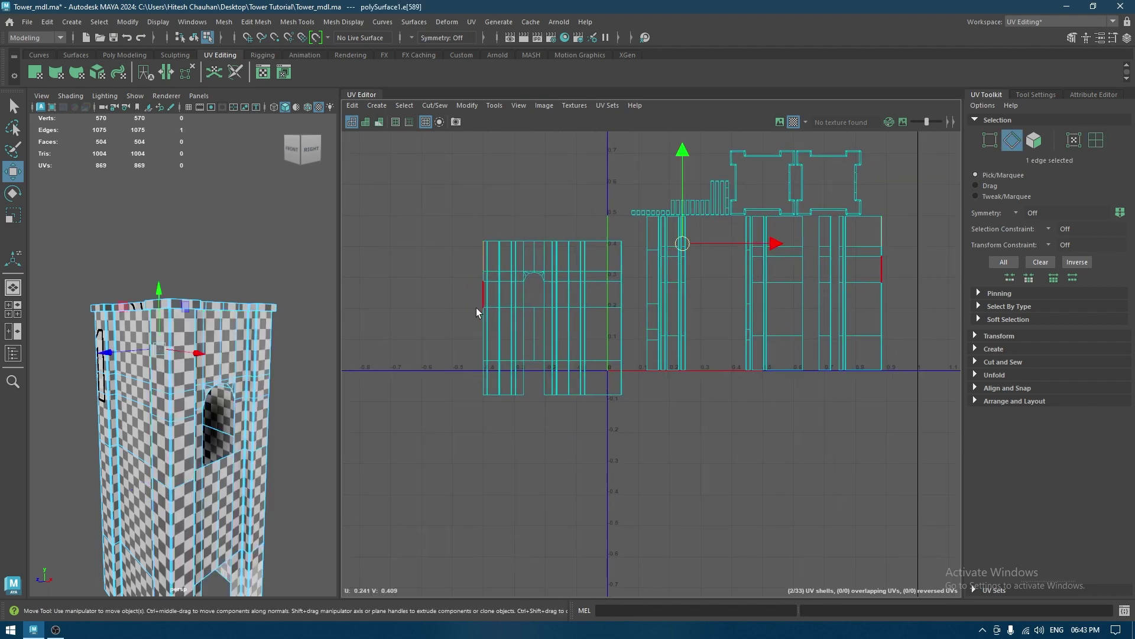
double_click(476, 388, "shift")
left_click(623, 382, "shift")
double_click(624, 261, "shift")
right_click_drag(626, 259, 626, 165, "shift")
Sew the narrow strip onto the wall shell's left border and extend its right border with the adjoining strips
left_click(445, 255)
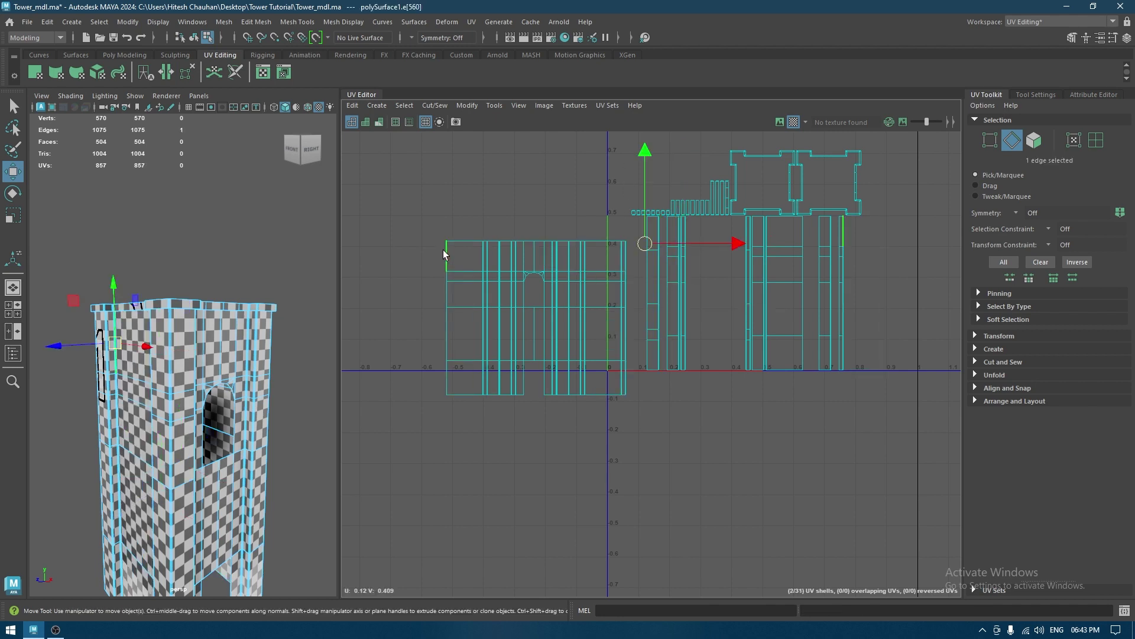
double_click(448, 376, "shift")
right_click_drag(634, 250, 640, 164, "shift")
left_click(644, 247)
double_click(641, 374, "shift")
right_click_drag(641, 374, 645, 290, "shift")
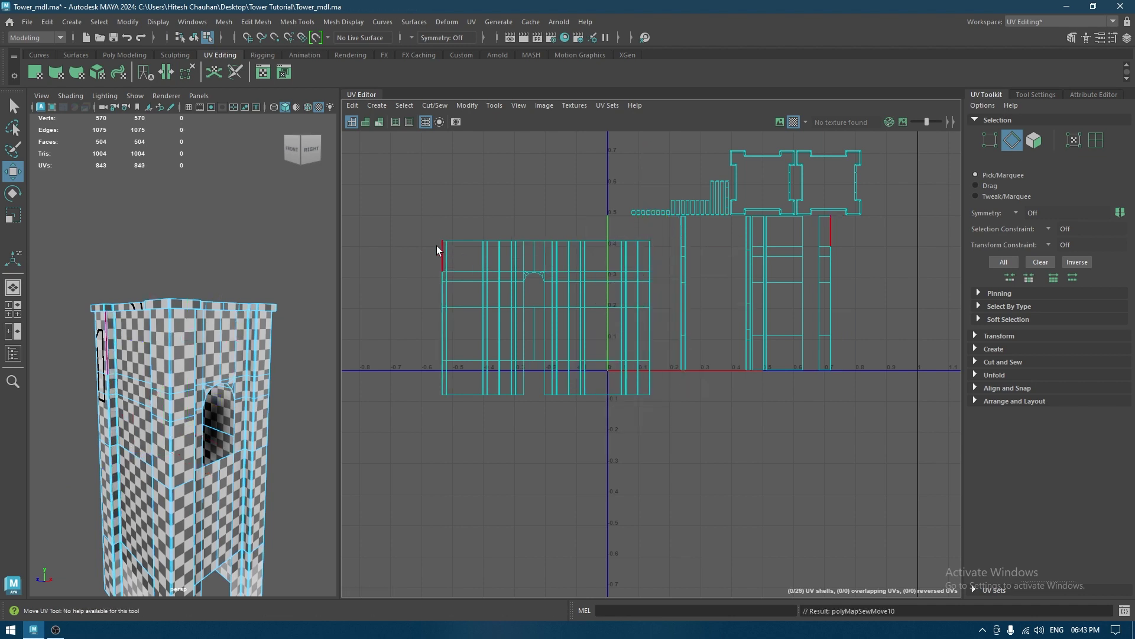
Extend the left side of the wall shell by moving and sewing two more strips onto its outer border
left_click(442, 254)
left_click(441, 382)
double_click(436, 382, "shift")
right_click_drag(437, 381, 445, 236, "shift")
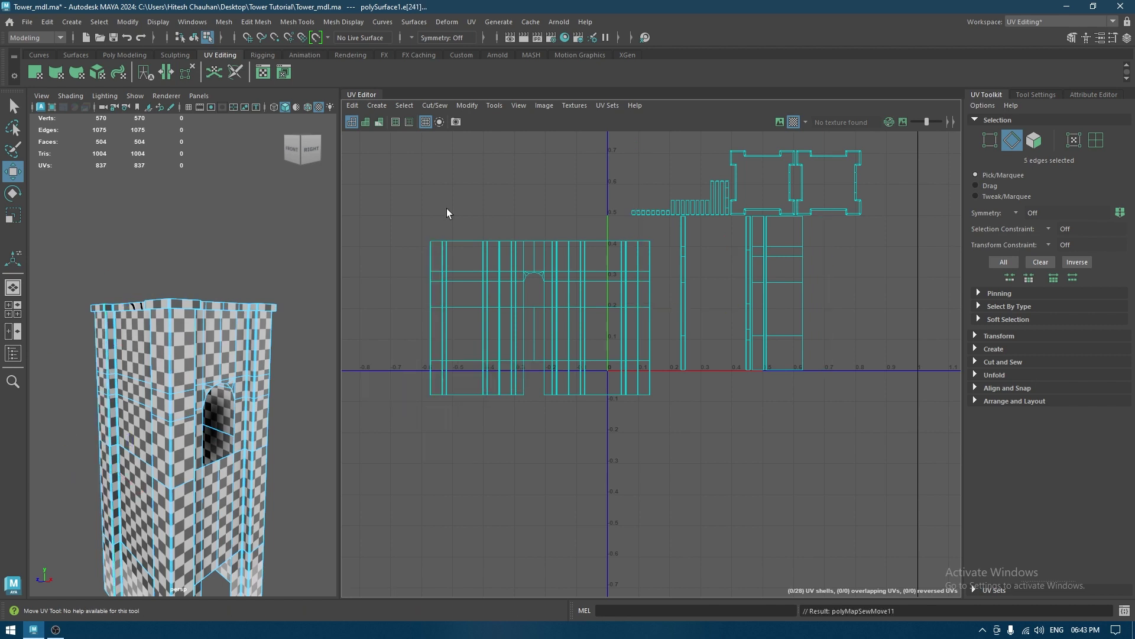
left_click(421, 250)
right_click_drag(423, 382, 431, 268, "shift")
Sew the last two thin strips onto the left and right outer borders of the wall shell
left_click(654, 252)
double_click(658, 383, "shift")
left_click(413, 258, "shift")
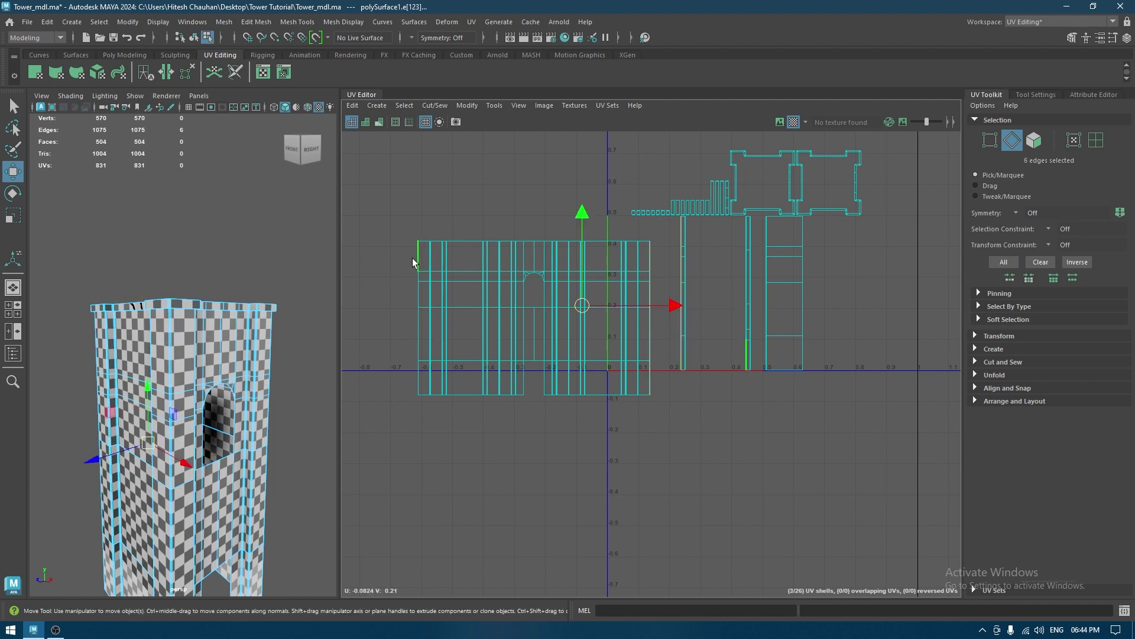
double_click(414, 380, "shift")
right_click_drag(414, 379, 427, 236, "shift")
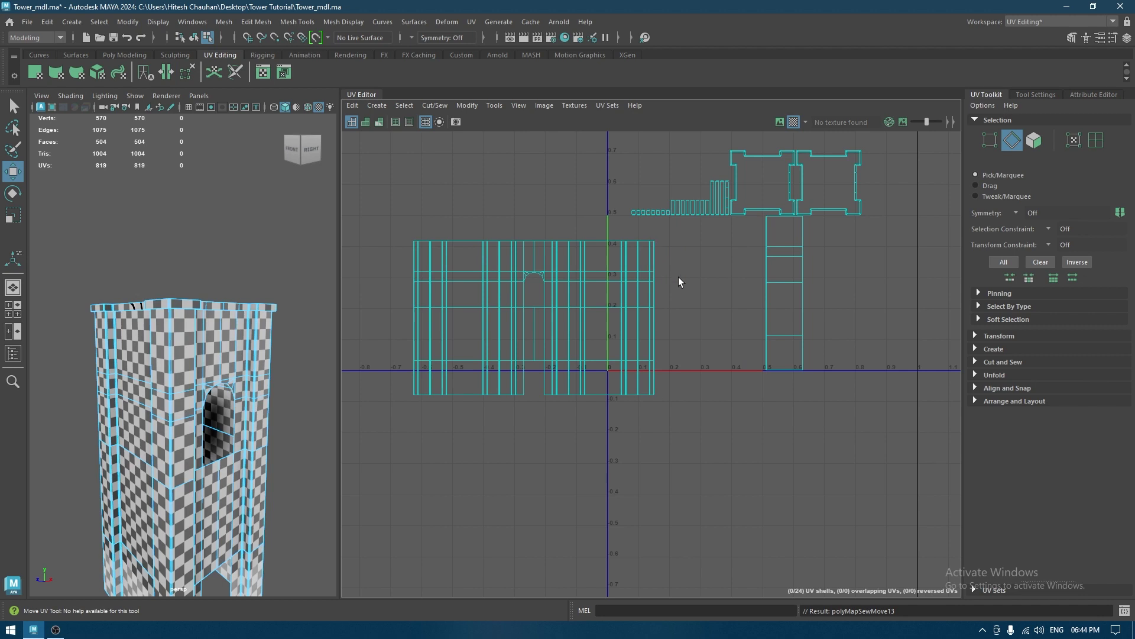
Sew the remaining full-height wall piece onto the combined wall shell along its left vertical border
left_click(767, 308)
left_click(765, 354)
right_click_drag(766, 355, 768, 270, "shift")
Select the combined wall shell and examine its coverage and checker pattern around and inside the tower
scroll(726, 337, "down", 1)
middle_click_drag(712, 254, 746, 260, "alt")
right_click_drag(598, 318, 571, 318)
left_click(571, 318)
left_click_drag(229, 331, 309, 376, "alt")
left_click_drag(136, 295, 170, 347, "alt")
left_click_drag(151, 207, 213, 349, "alt")
scroll(208, 331, "up", 5)
scroll(213, 295, "down", 7)
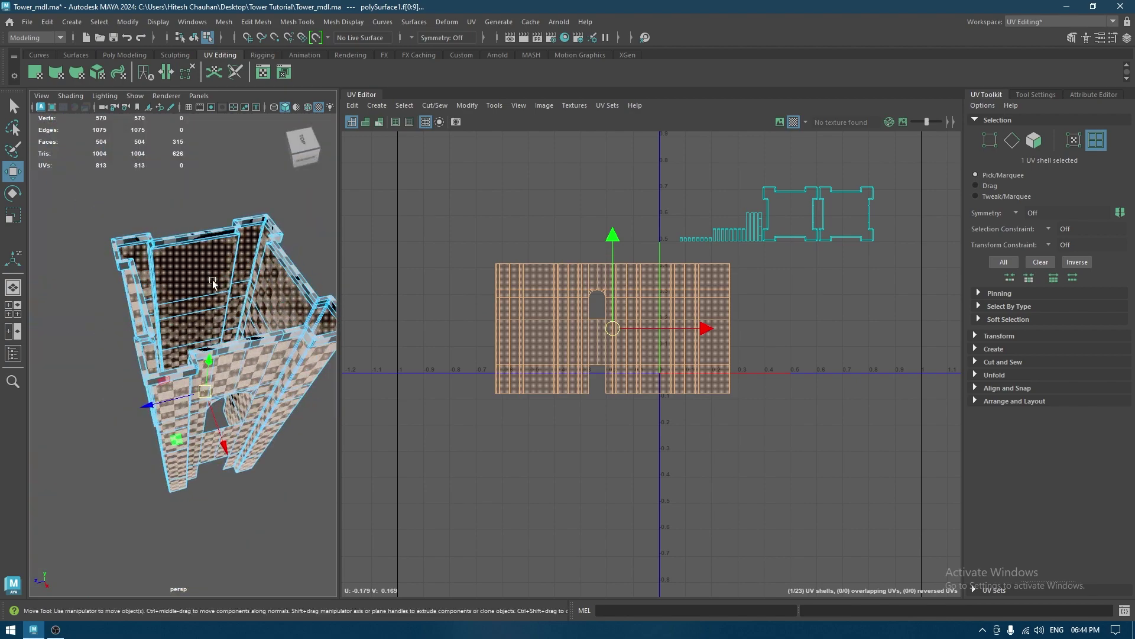
Select the two ring-shaped UV shells of the tower's top rim and turn off the checker map
right_click_drag(663, 195, 618, 177)
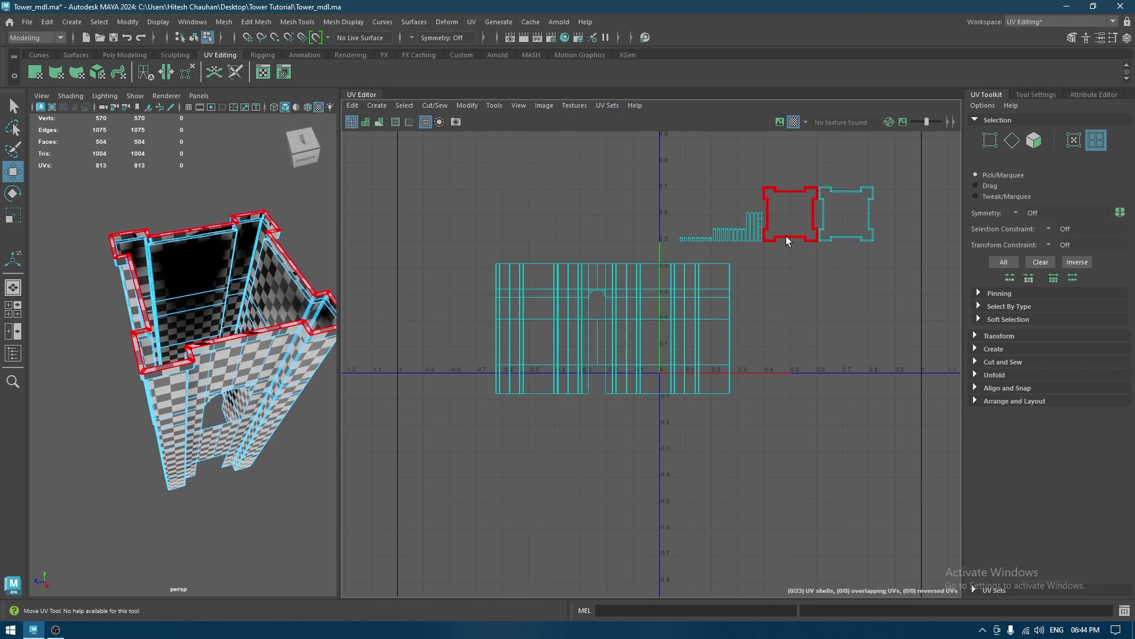
left_click(786, 237)
left_click_drag(222, 266, 255, 168, "alt")
left_click(833, 239, "shift")
scroll(215, 278, "up", 3)
middle_click_drag(216, 278, 225, 377, "alt")
scroll(210, 254, "up", 5)
left_click_drag(209, 253, 188, 182, "alt")
left_click(794, 121)
scroll(195, 189, "down", 3)
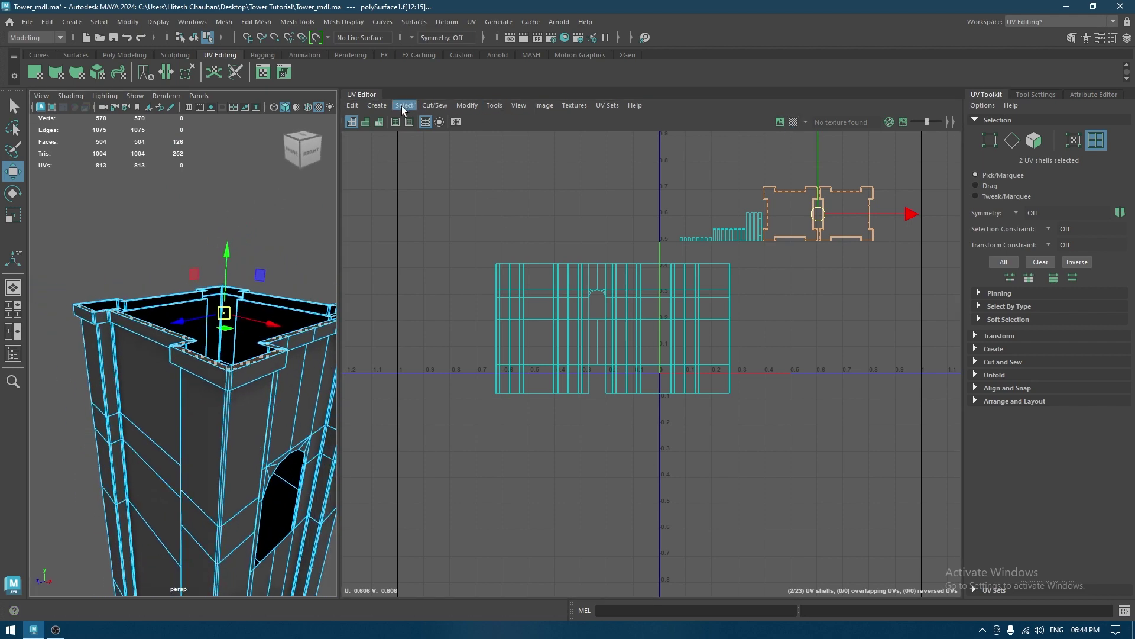
Apply Planar mapping to the selected rim faces, projected from the Y axis and fitted to the bounding box
left_click(377, 105)
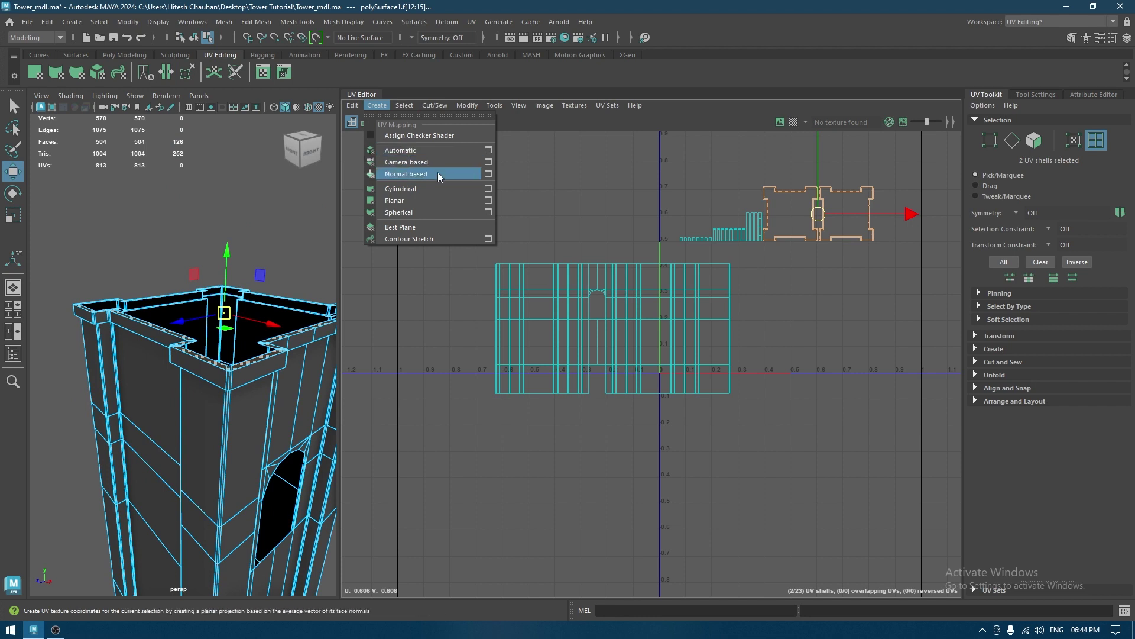
left_click(474, 200)
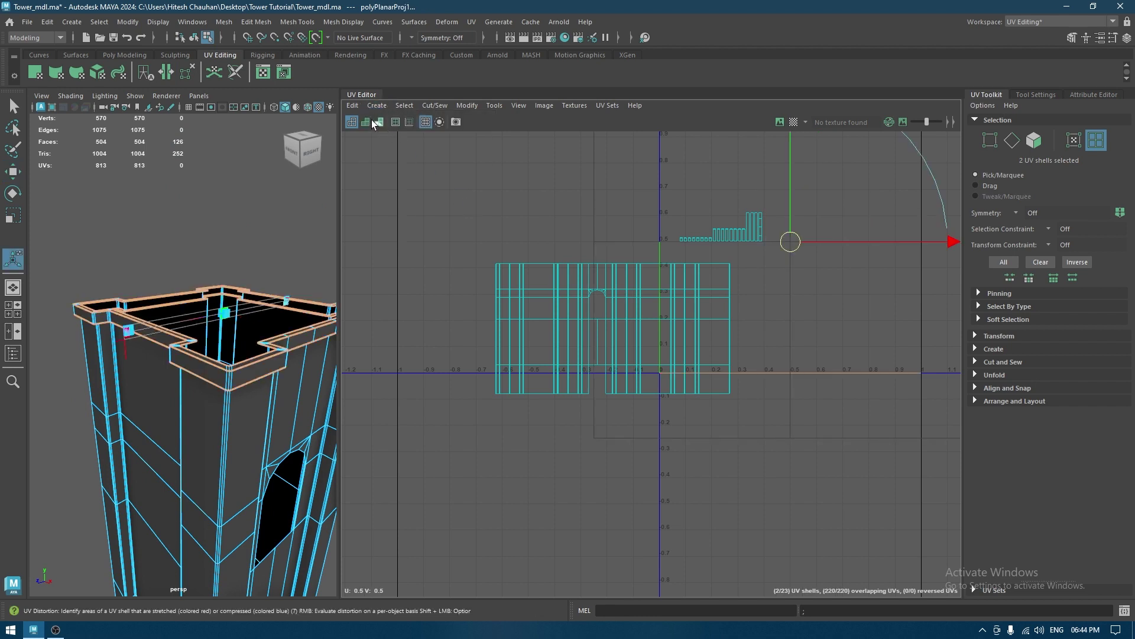
left_click(377, 105)
left_click(488, 200)
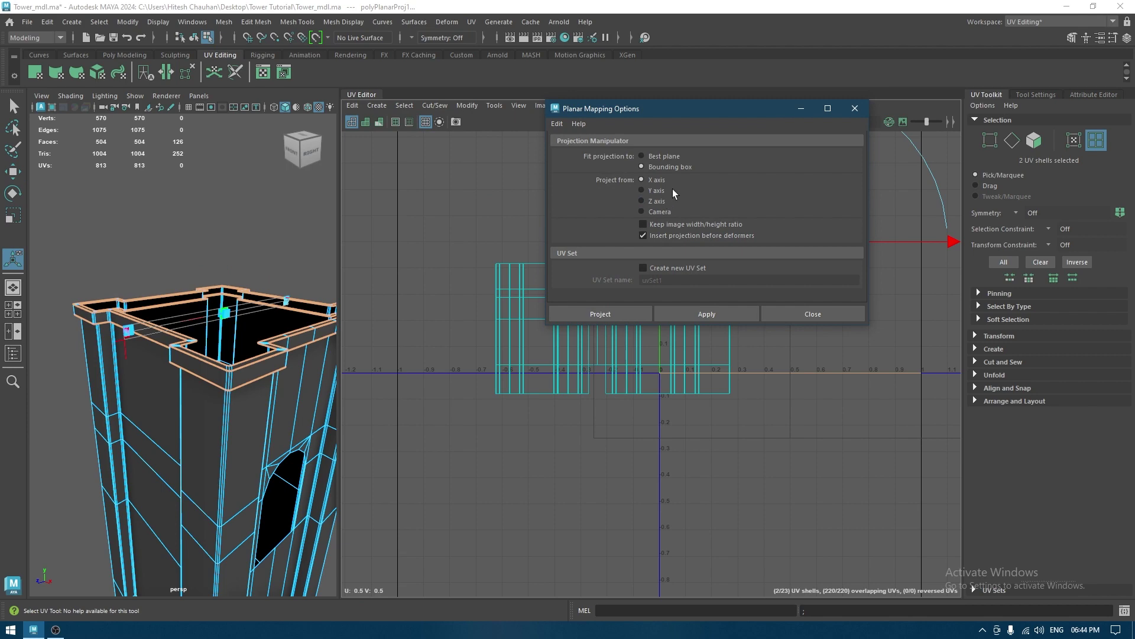
left_click(655, 188)
left_click(704, 312)
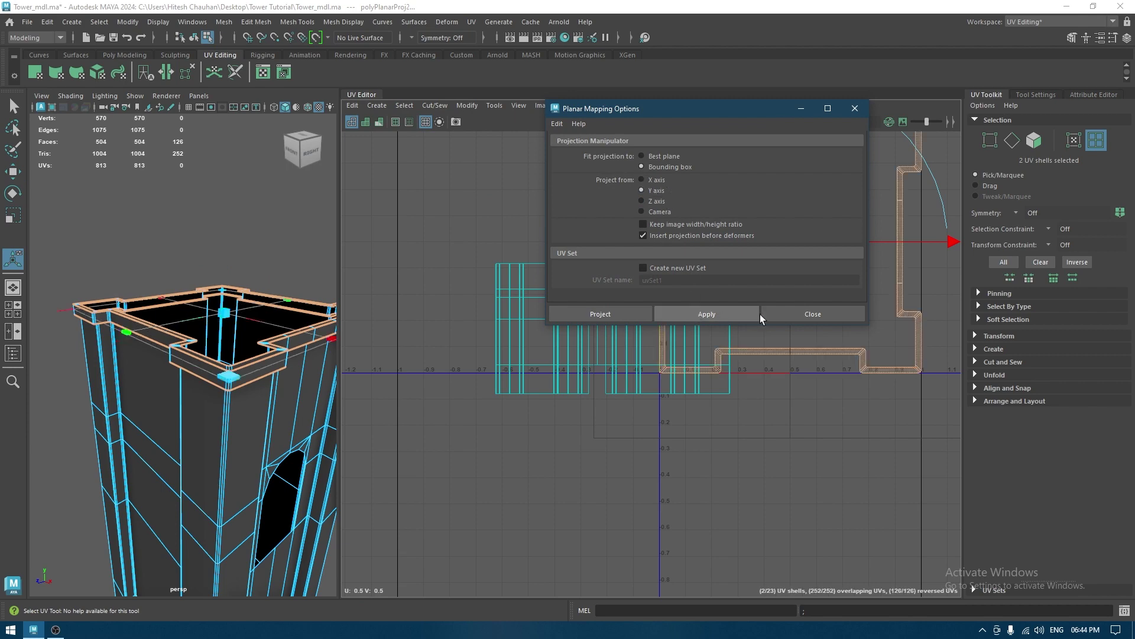
Unfold the two planar-mapped rim shells and lay them out in the UV tile
left_click(812, 316)
right_click_drag(556, 332, 521, 172, "alt")
key("w")
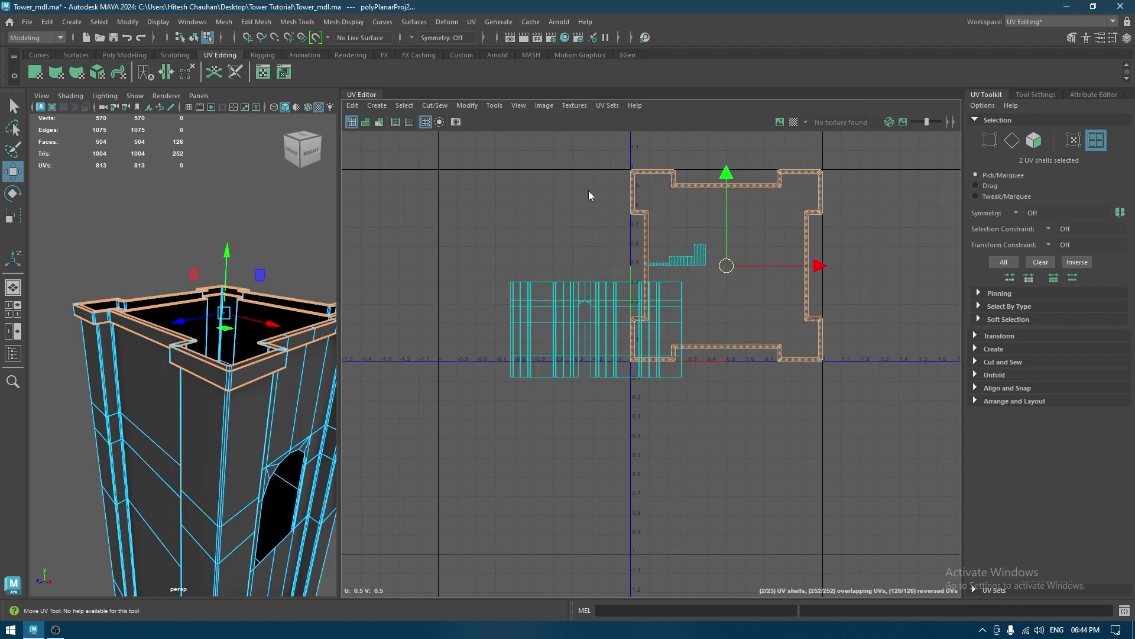
right_click_drag(588, 190, 606, 152)
left_click_drag(606, 152, 679, 197)
right_click_drag(707, 161, 496, 167, "shift")
right_click_drag(706, 181, 533, 234, "shift")
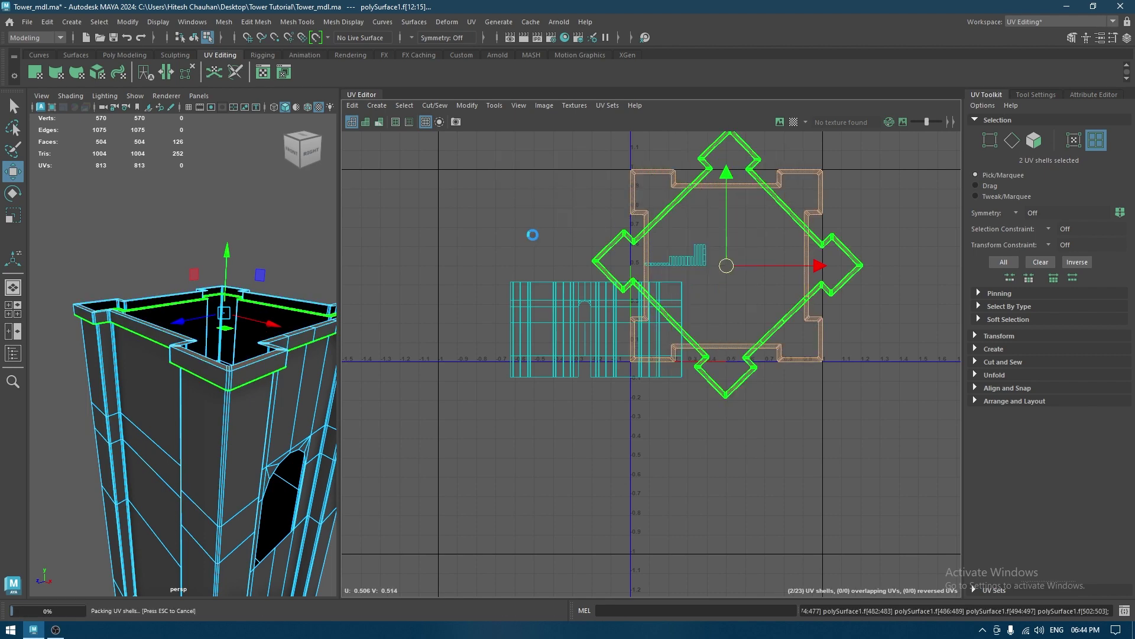
Straighten the diagonally rotated rim ring with Orient Shells
left_click(722, 297)
right_click(754, 268, "shift")
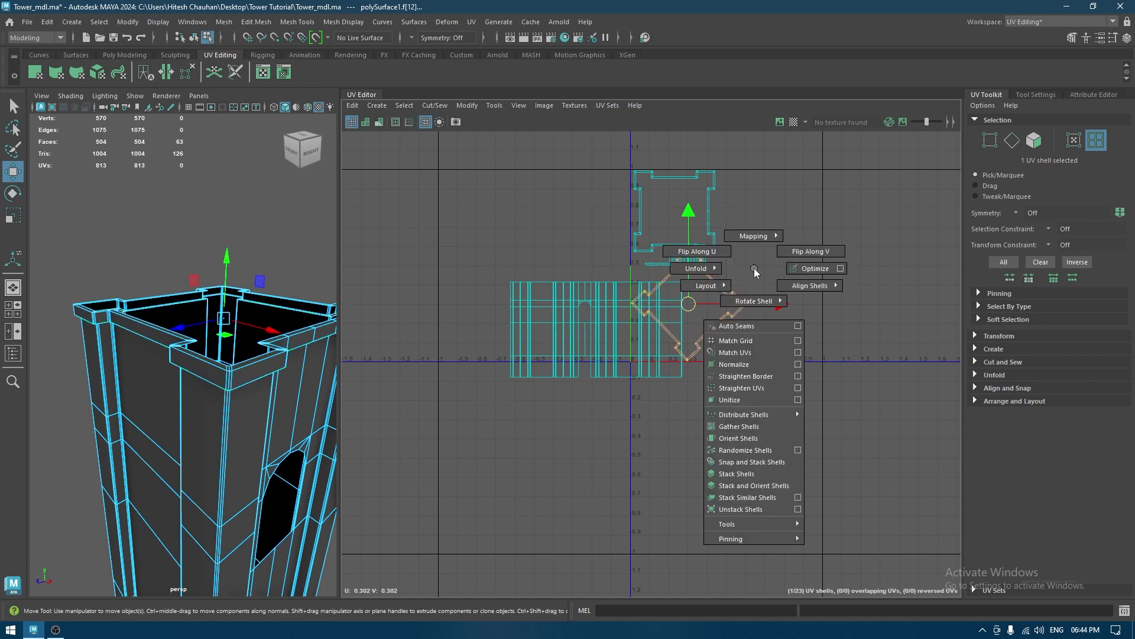
left_click(736, 443)
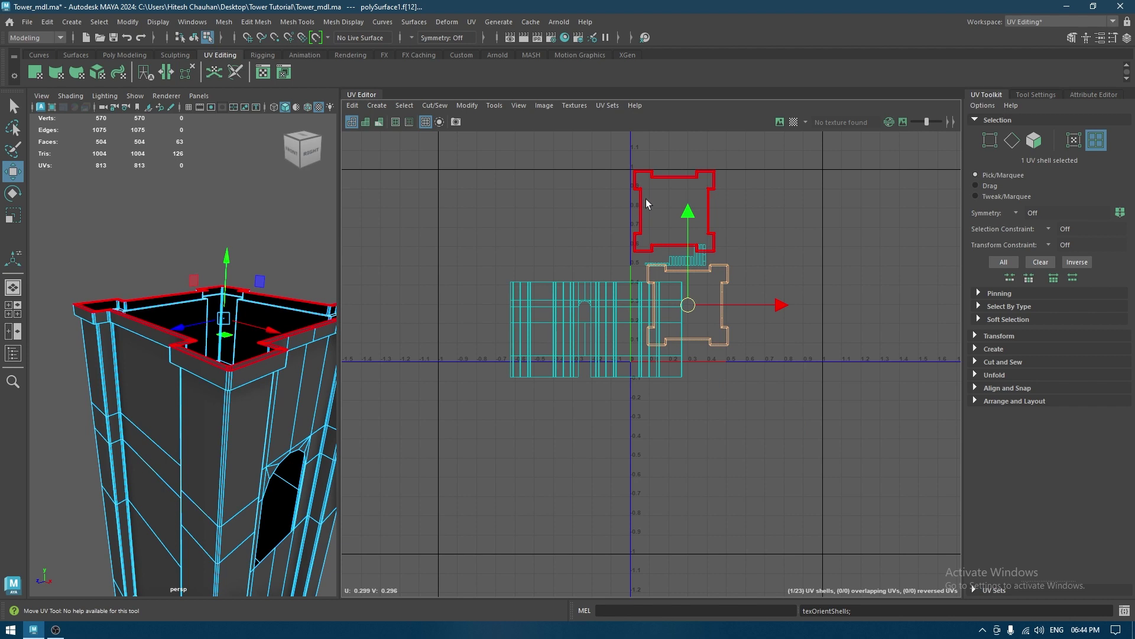
Move both rim ring shells out of the UV tile to the empty area beyond the wall shell
left_click(642, 216)
left_click(722, 293, "shift")
left_click_drag(670, 256, 398, 253)
left_click(666, 171)
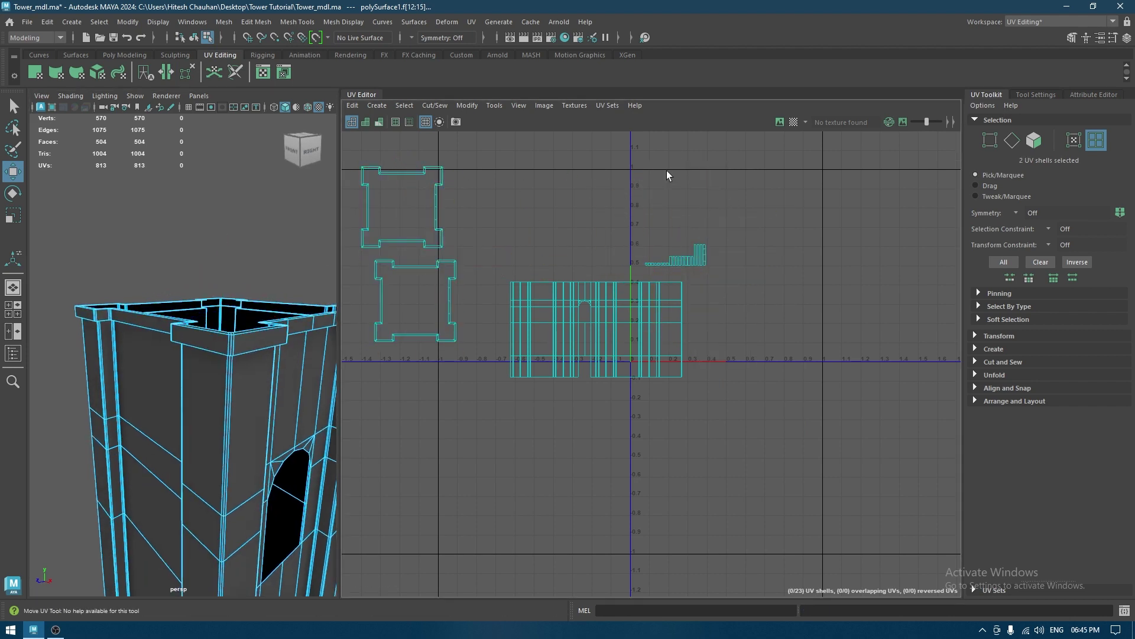
Sew matching rim side pieces onto the top and bottom ends of the tallest small strip
left_click(705, 254)
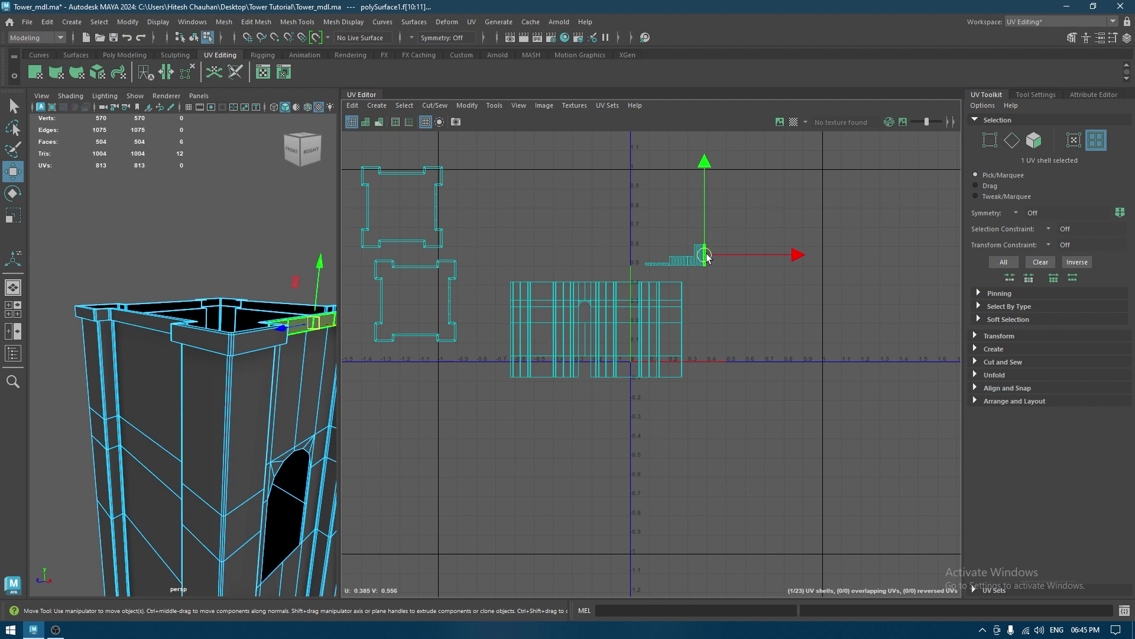
key("f")
scroll(684, 255, "down", 2)
right_click_drag(694, 229, 700, 148)
left_click(664, 203)
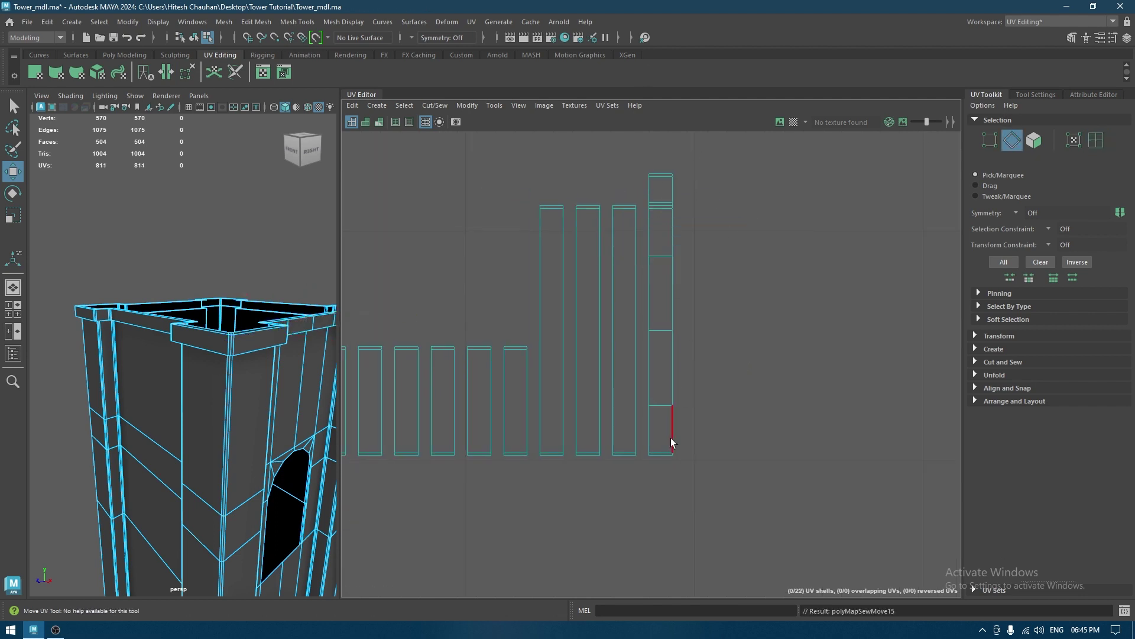
left_click(661, 458)
right_click_drag(661, 459, 650, 332, "shift")
Extend the rim side strip by sewing more matching pieces onto its upper and lower end edges
middle_click_drag(687, 405, 707, 347, "alt")
scroll(707, 350, "down", 3)
left_click(694, 206)
right_click_drag(695, 208, 692, 473, "shift")
left_click(692, 414)
left_click(689, 146)
right_click_drag(689, 146, 701, 216, "shift")
left_click(697, 548)
right_click_drag(697, 548, 701, 591, "shift")
Sew one more rim side piece onto each end of the lengthened vertical strip
right_click_drag(757, 503, 717, 292, "alt")
middle_click_drag(725, 312, 698, 249, "alt")
right_click_drag(704, 296, 734, 349, "alt")
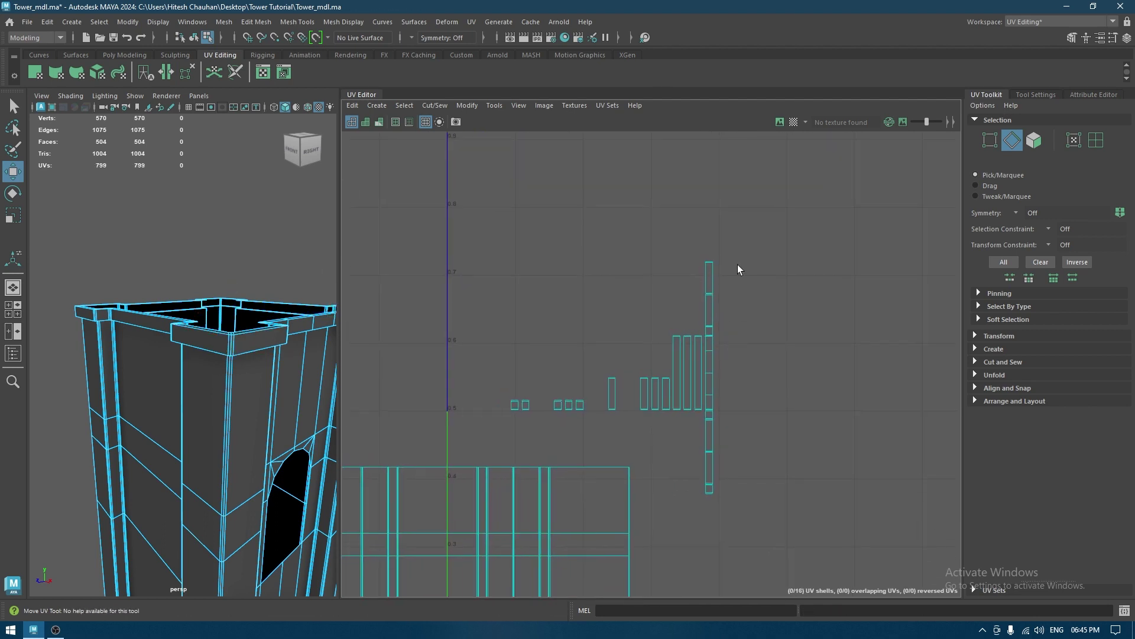
left_click(711, 255)
right_click_drag(790, 273, 789, 316, "shift")
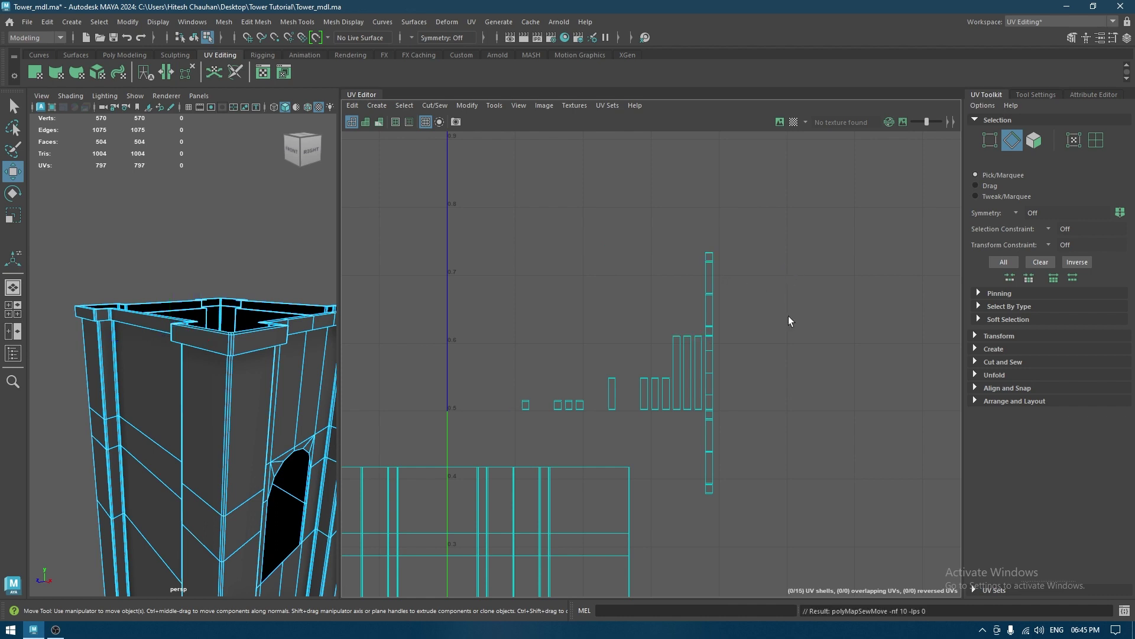
left_click(711, 500)
right_click_drag(711, 501, 715, 513, "shift")
Continue sewing the loose rim side pieces onto alternating ends of the vertical strip
left_click(710, 570)
key("g")
left_click(712, 253)
key("g")
left_click(709, 173)
key("g")
left_click(710, 580)
key("g")
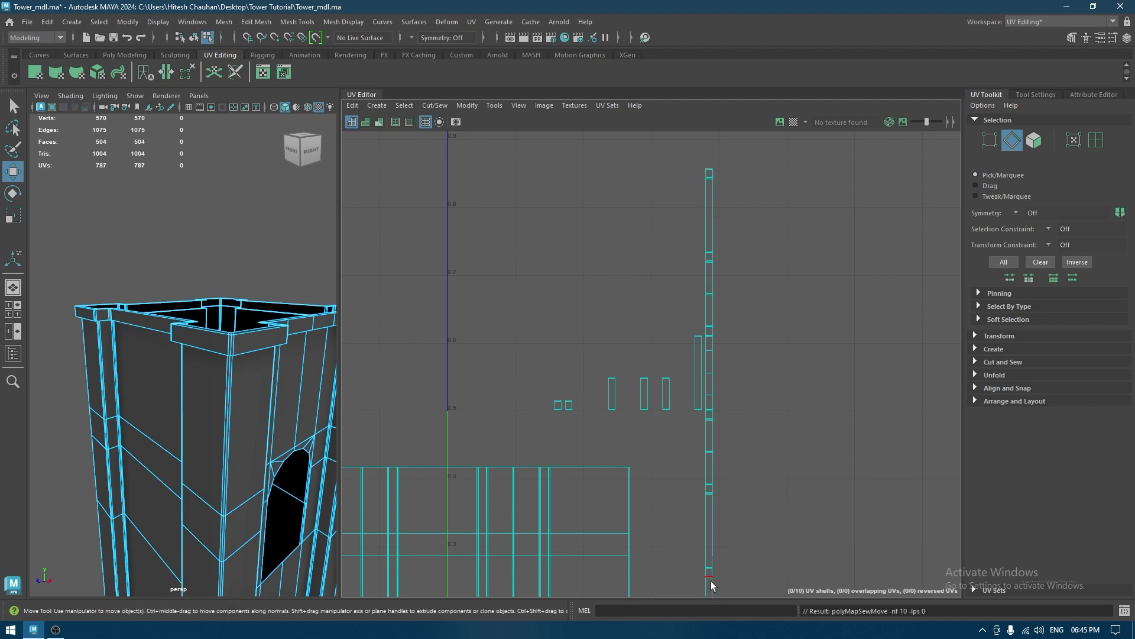
left_click(712, 159)
key("g")
Sew the last loose rim side pieces onto the strip's two ends to make one continuous shell
right_click_drag(773, 387, 704, 54, "alt")
left_click(744, 508)
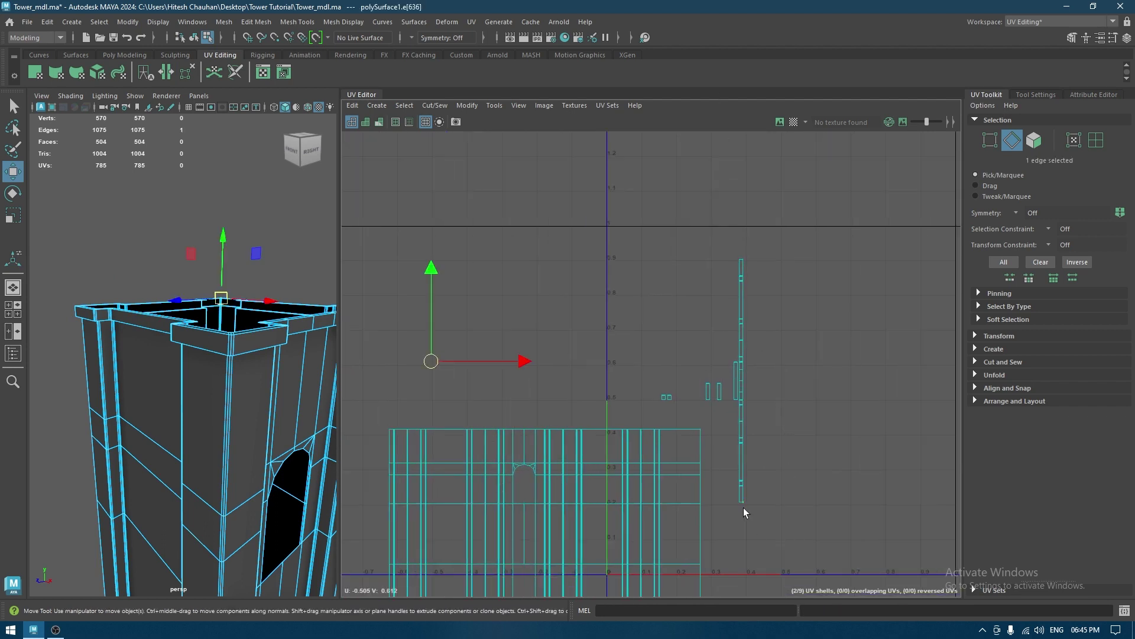
left_click(741, 505)
key("g")
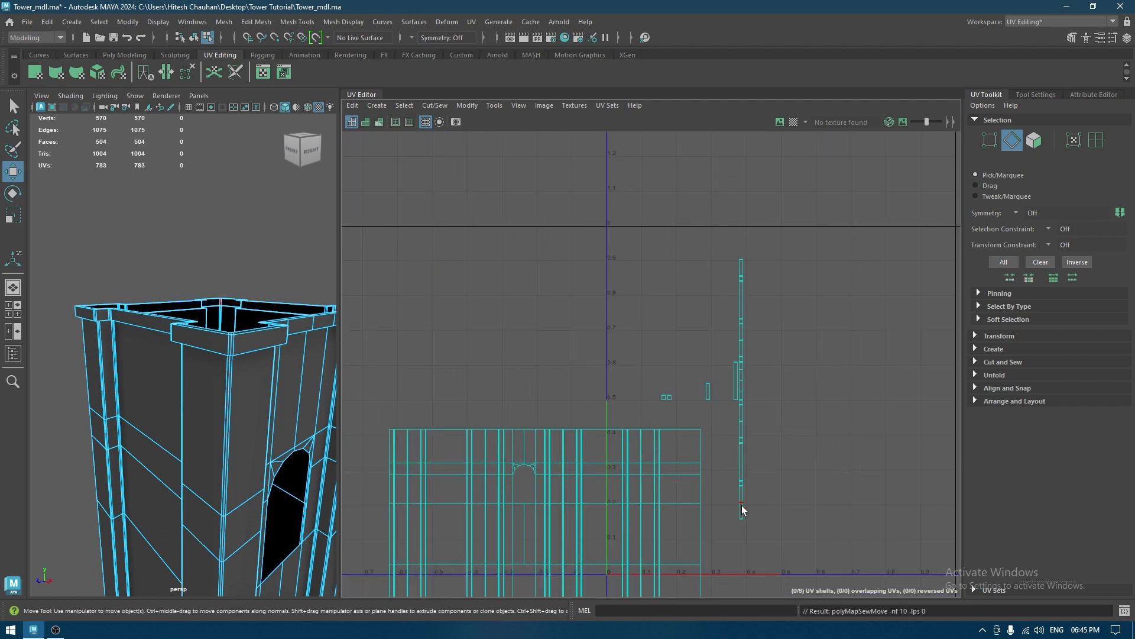
left_click(741, 252)
key("g")
left_click(741, 237)
key("g")
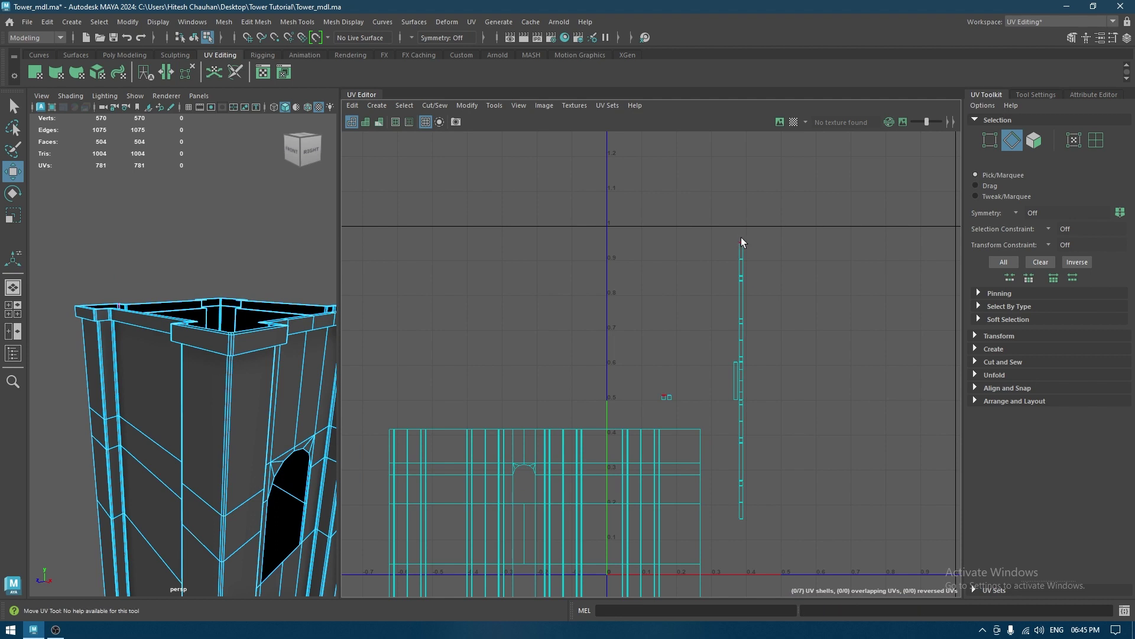
left_click(742, 520)
right_click_drag(741, 524, 741, 522, "shift")
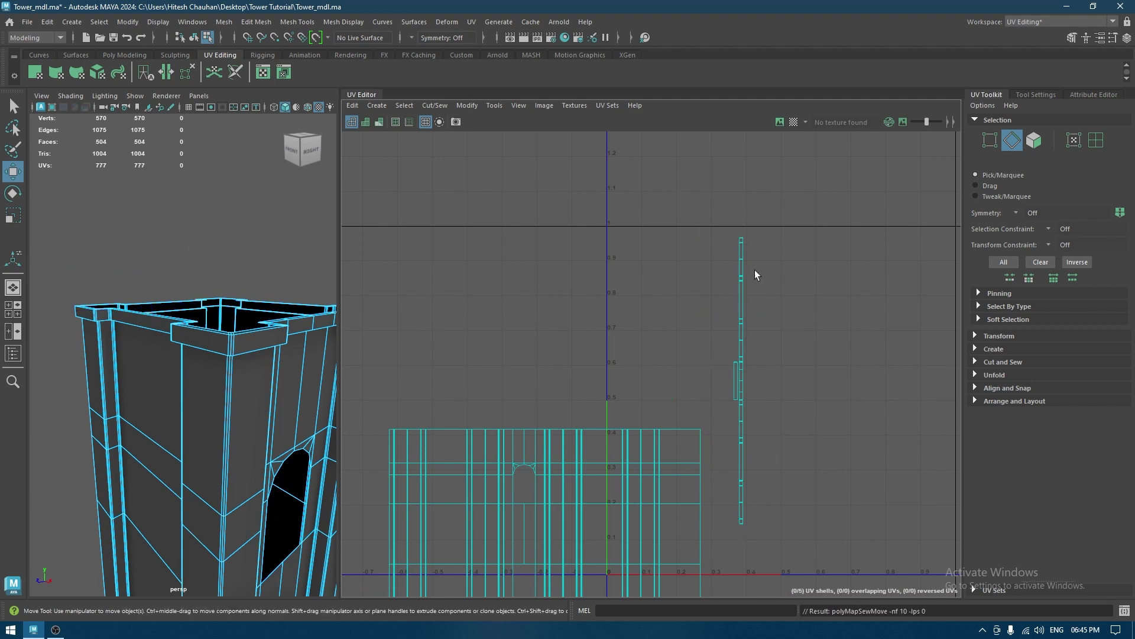
left_click(741, 229)
key("g")
Select the completed rim side strip as a UV shell and unfold it
right_click_drag(754, 228, 729, 208)
left_click(743, 251)
right_click(748, 249, "shift")
left_click(558, 248)
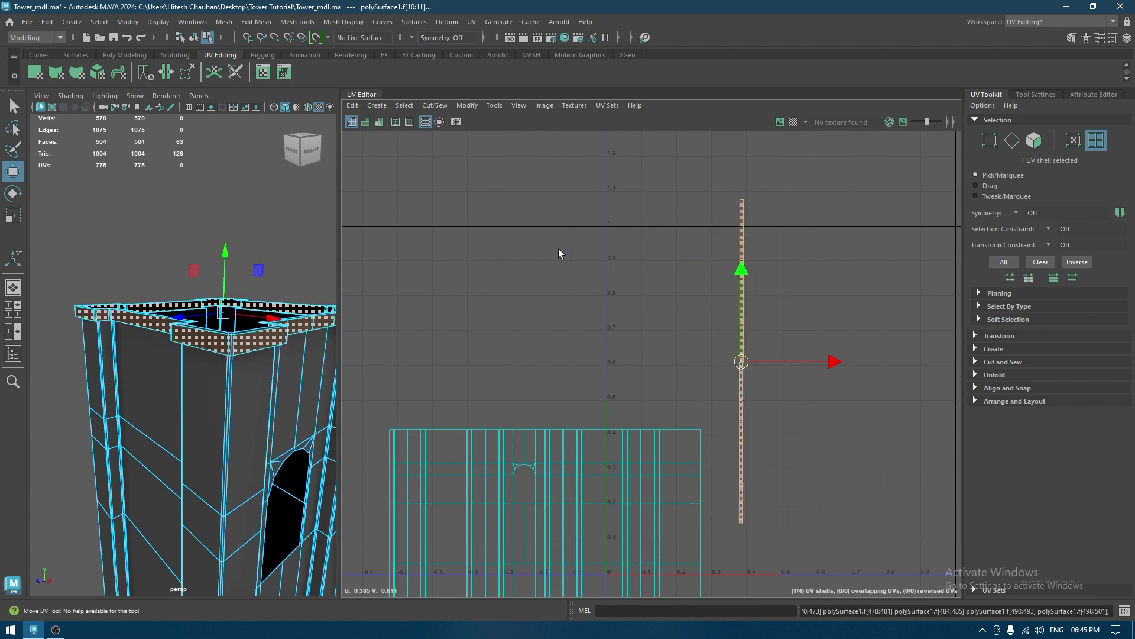
Apply Straighten UVs to the rim side strip so its edges run square
key("f")
scroll(793, 319, "up", 3)
middle_click_drag(747, 474, 878, 178, "alt")
scroll(789, 297, "up", 3)
middle_click_drag(684, 383, 752, 314, "alt")
scroll(770, 319, "up", 2)
middle_click_drag(680, 435, 745, 392, "alt")
right_click(694, 340, "shift")
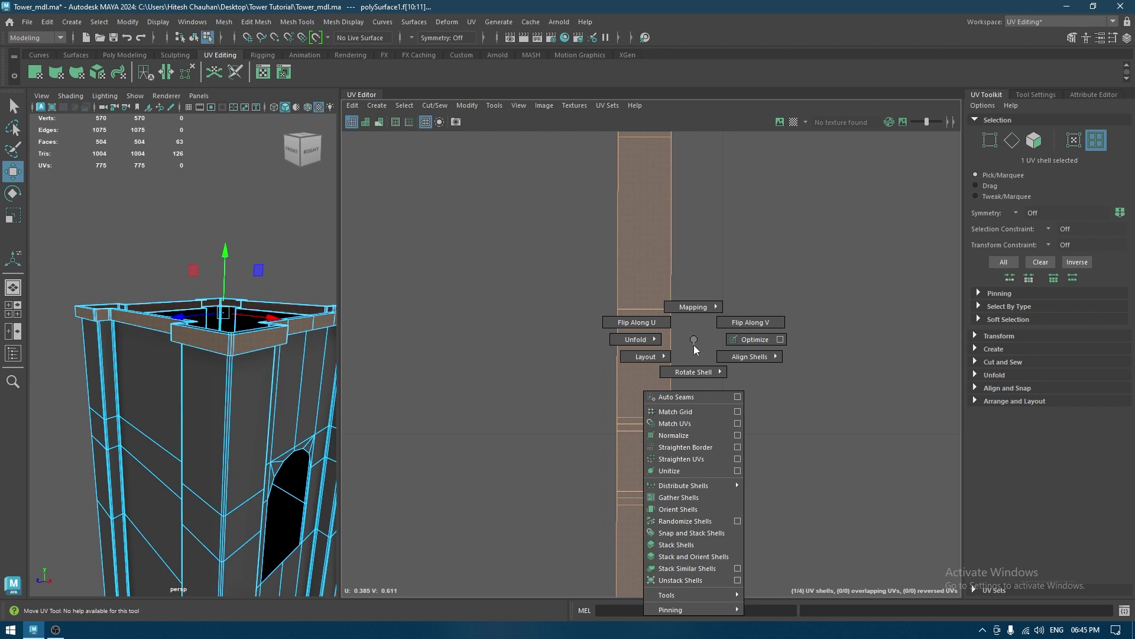
left_click(699, 460)
scroll(686, 453, "down", 10)
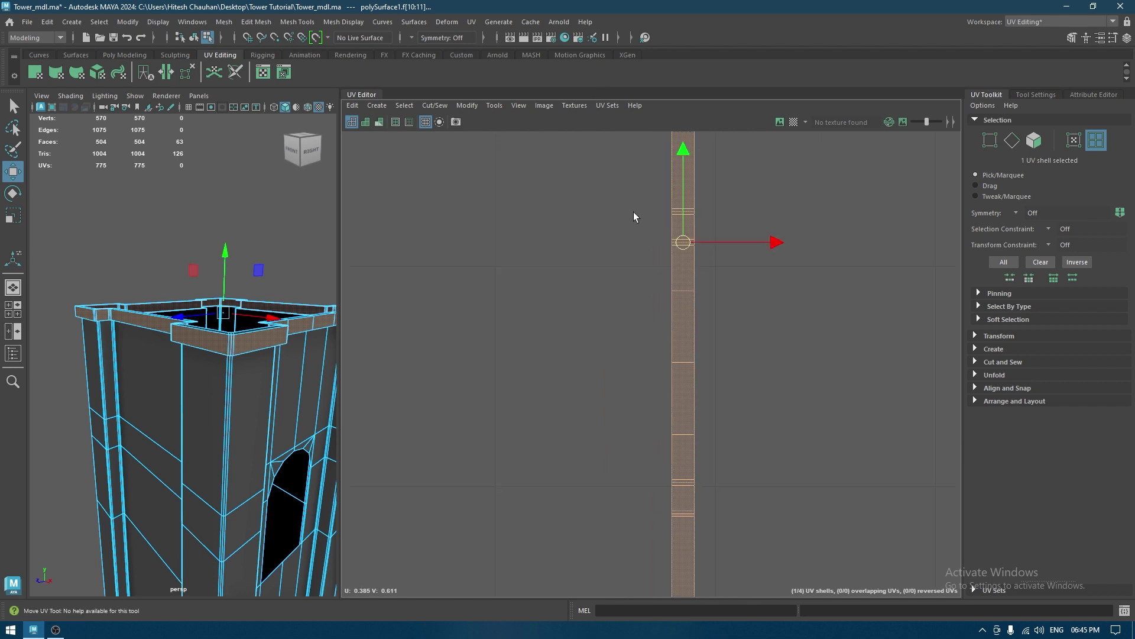
scroll(694, 283, "down", 3)
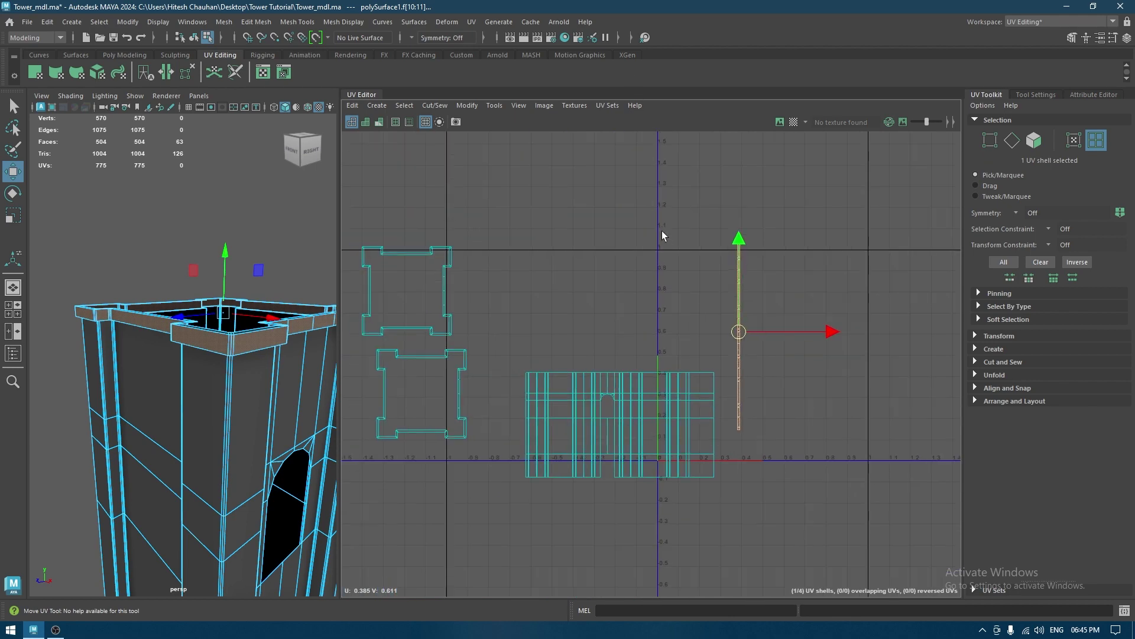
Rotate the rim side strip from vertical to horizontal
key("e")
left_click_drag(713, 413, 805, 354)
key("w")
left_click(752, 243)
Select all four tower body shells and lay them out inside the 0 to 1 UV tile
left_click_drag(868, 213, 458, 548)
left_click_drag(805, 172, 388, 417)
right_click(646, 273, "shift")
right_click_drag(647, 273, 437, 349, "shift")
right_click_drag(515, 258, 550, 236)
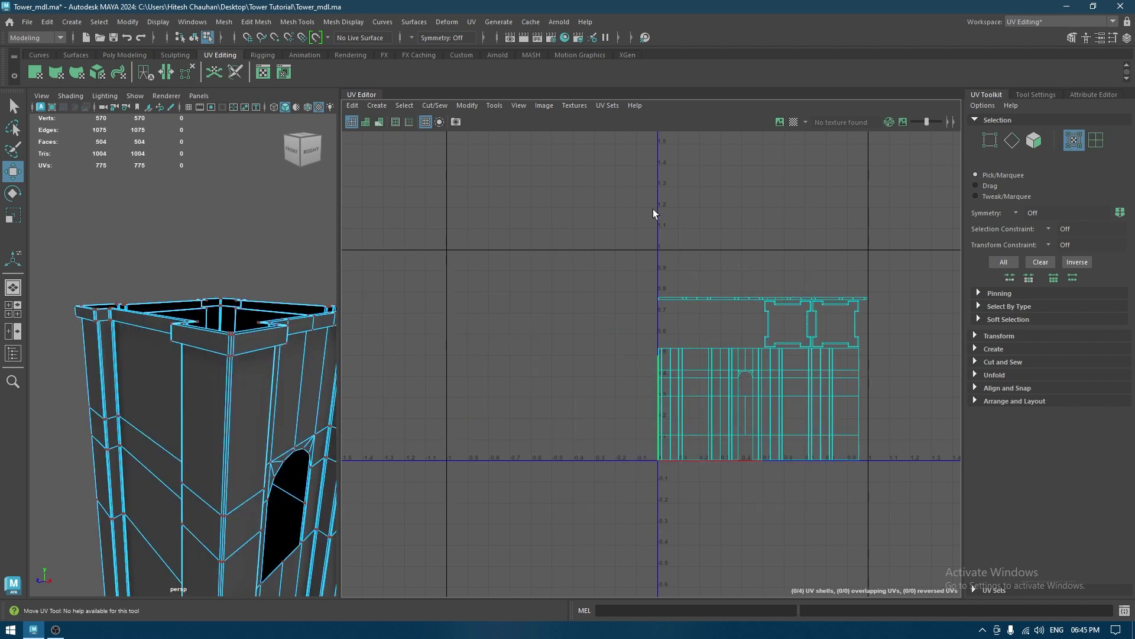
Turn on the checker map, inspect the tower body, and deselect it in object mode
left_click(794, 122)
left_click_drag(297, 384, 188, 314, "alt")
right_click_drag(192, 284, 258, 257)
left_click_drag(260, 331, 279, 289, "alt")
scroll(292, 276, "down", 5)
left_click(292, 306)
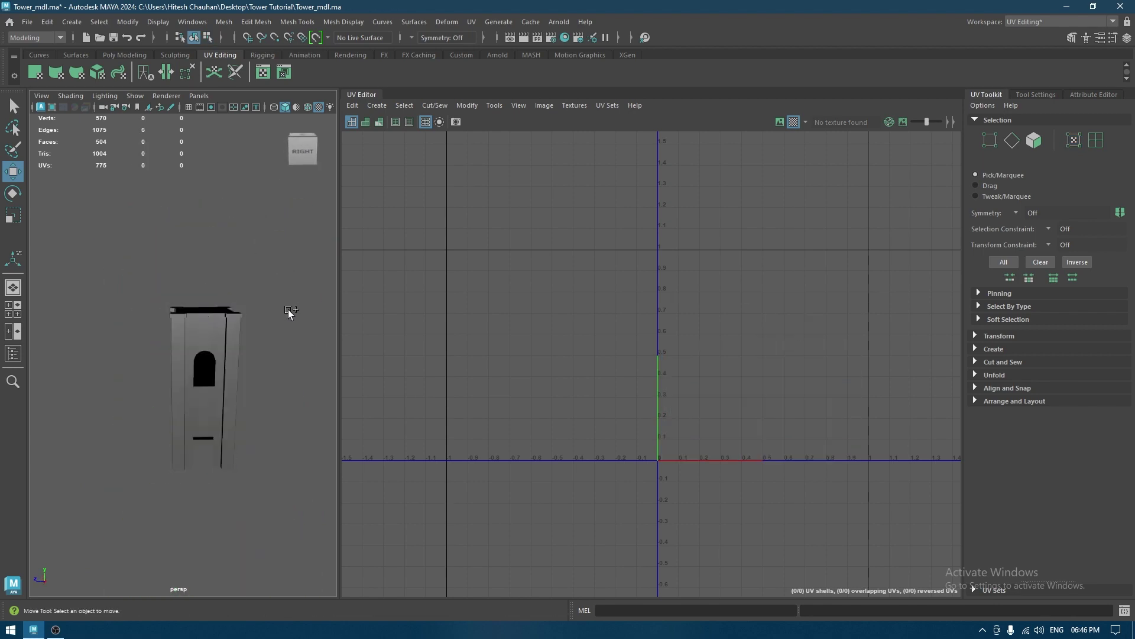
Show the whole tower again and isolate its tall arched frame by hiding all unselected objects
scroll(289, 310, "up", 3)
scroll(248, 377, "up", 3)
scroll(247, 377, "up", 3)
left_click_drag(248, 378, 310, 414, "alt")
scroll(310, 414, "down", 4)
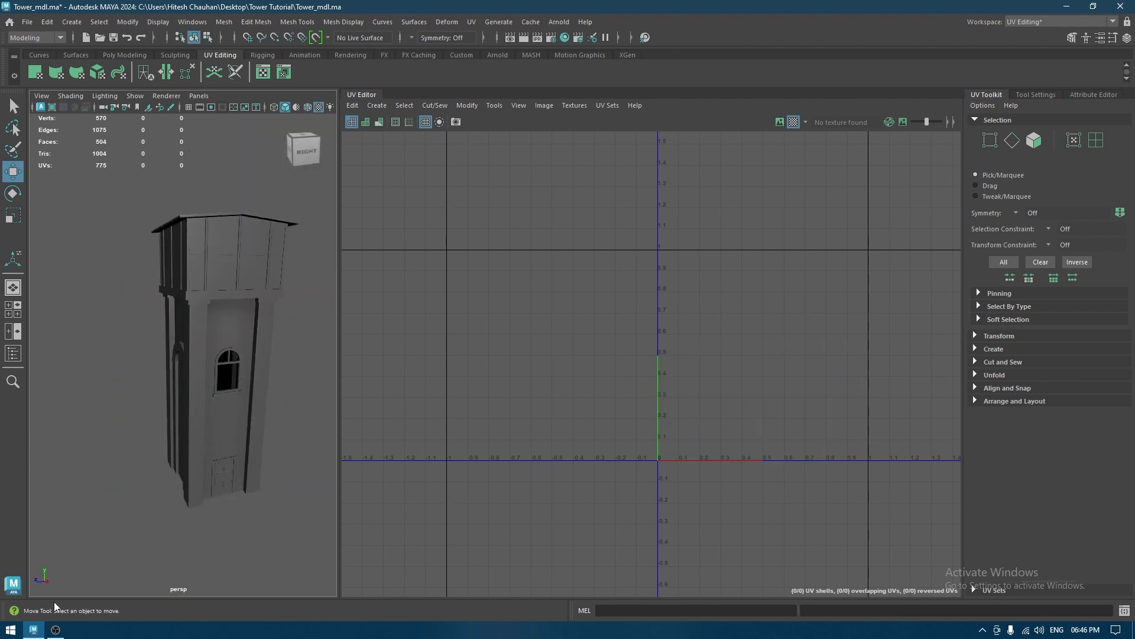
left_click_drag(282, 273, 265, 308, "alt")
scroll(256, 299, "up", 3)
middle_click_drag(265, 308, 215, 302, "alt")
scroll(215, 302, "up", 3)
left_click_drag(216, 302, 245, 293, "alt")
left_click(165, 354)
left_click_drag(188, 357, 180, 379, "alt")
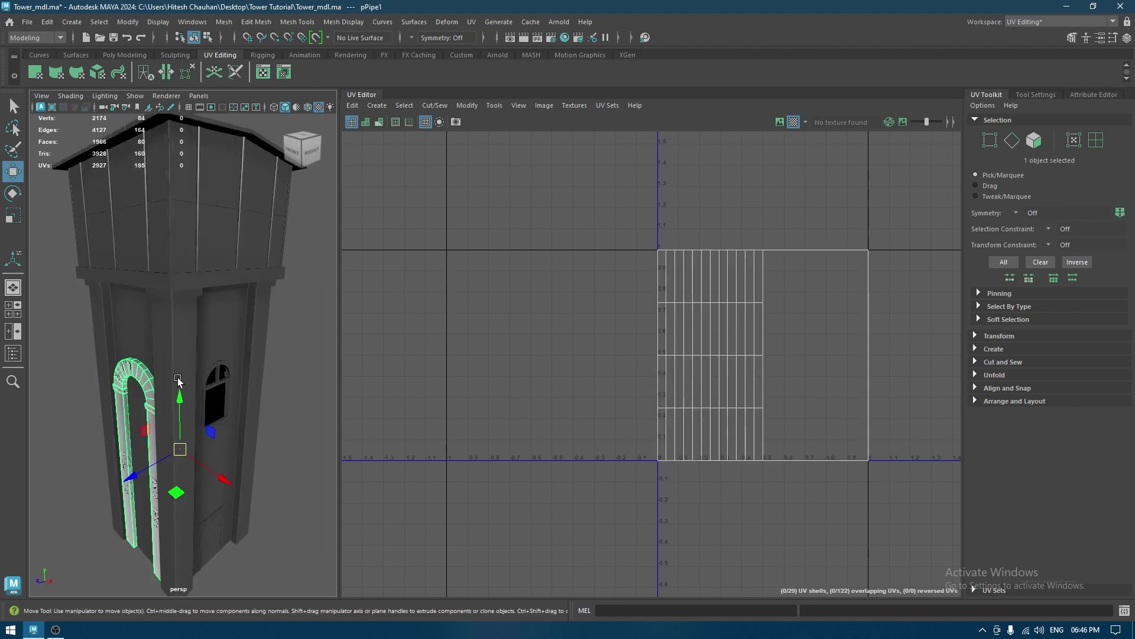
key("alt+h")
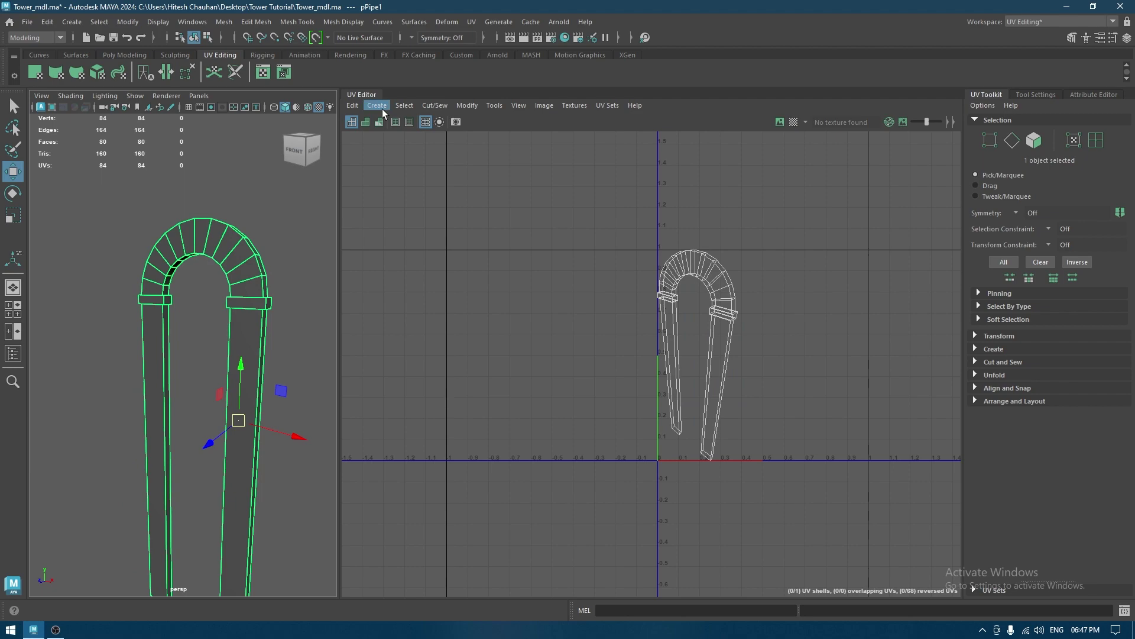
Apply camera-based UV mapping to the entire arched frame
left_click(382, 109)
left_click(407, 161)
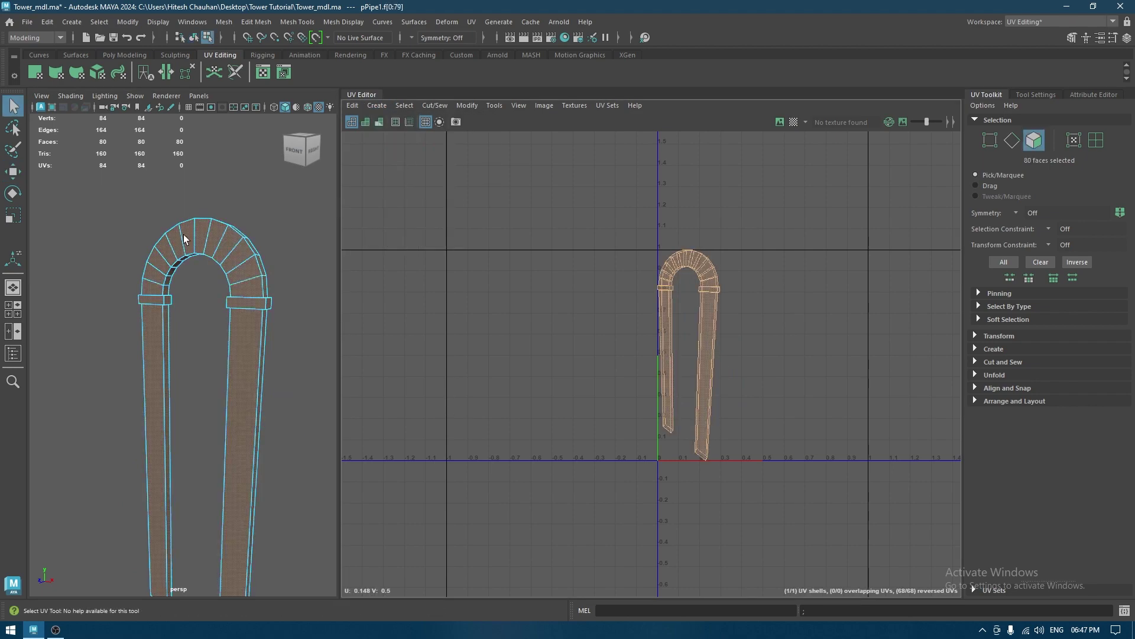
left_click_drag(183, 239, 179, 255, "alt")
Select all front and back faces of the arched frame, leaving out its inner and outer sides
right_click_drag(227, 228, 226, 255)
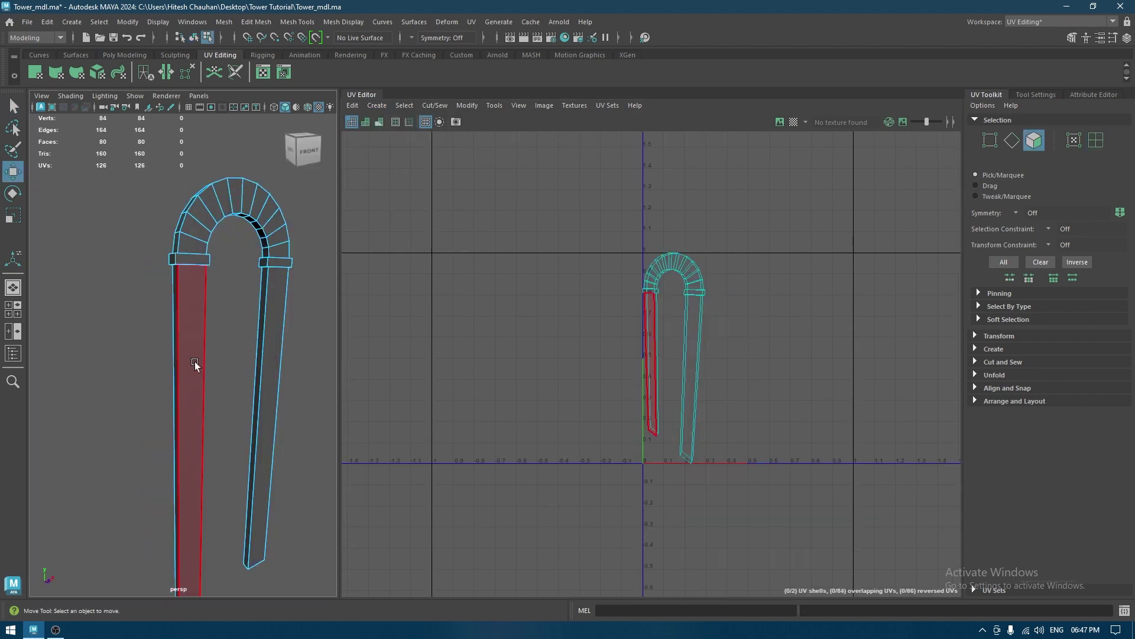
left_click(195, 362)
left_click_drag(191, 280, 198, 208, "alt")
scroll(201, 210, "up", 5)
middle_click_drag(212, 219, 233, 398, "alt")
left_click_drag(233, 397, 220, 365, "alt")
double_click(218, 188, "shift")
scroll(222, 262, "down", 4)
left_click_drag(223, 264, 363, 260, "alt")
left_click_drag(245, 343, 331, 184, "alt")
double_click(266, 364, "shift")
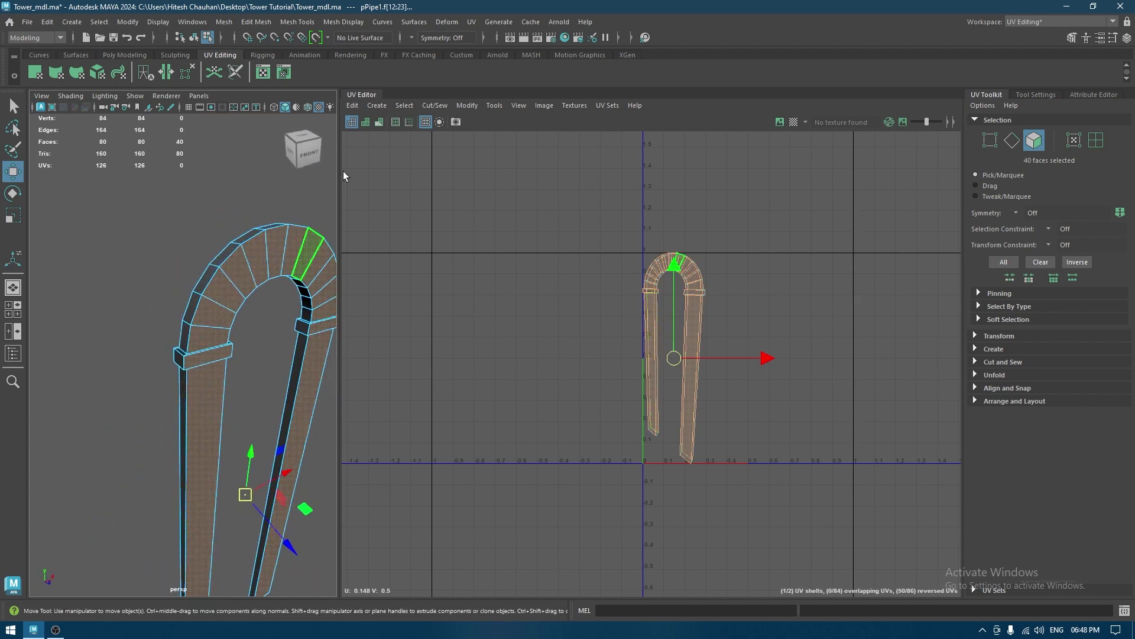
Apply Planar mapping to the selected frame faces, projected from the Z axis and fitted to the bounding box
left_click(379, 111)
left_click(484, 201)
scroll(236, 325, "down", 3)
left_click_drag(237, 325, 248, 329, "alt")
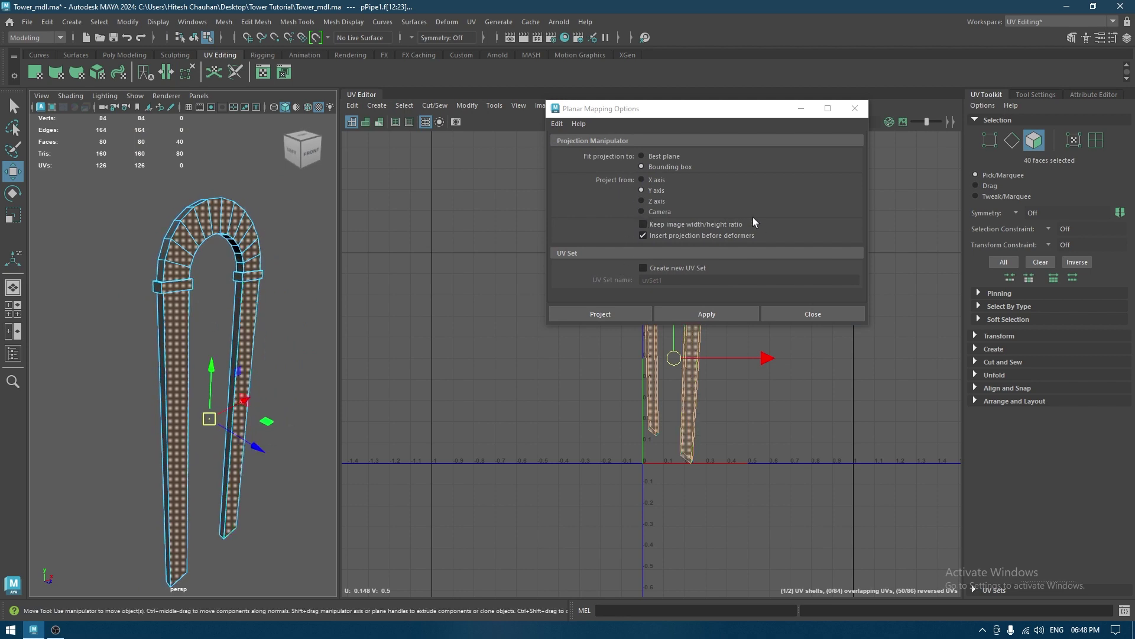
left_click(646, 202)
left_click(698, 312)
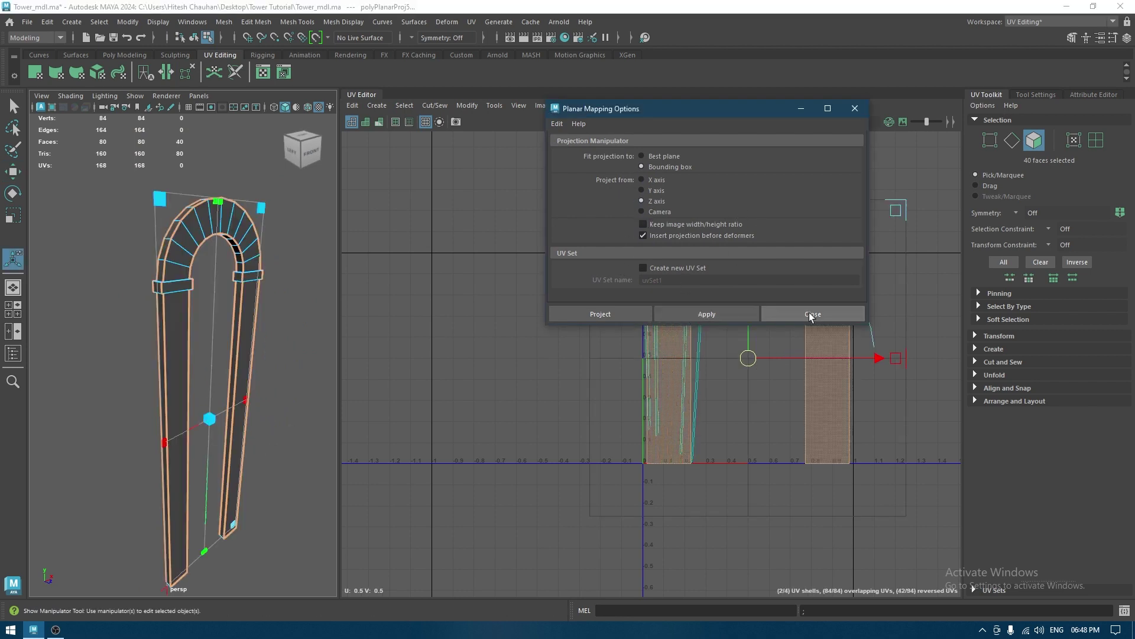
left_click(810, 313)
Unfold the planar-mapped front and back arch shells and align the back one with Orient Shells
right_click_drag(793, 211, 584, 223, "shift")
scroll(754, 366, "down", 3)
right_click_drag(782, 259, 680, 218, "shift")
right_click_drag(798, 276, 792, 448, "shift")
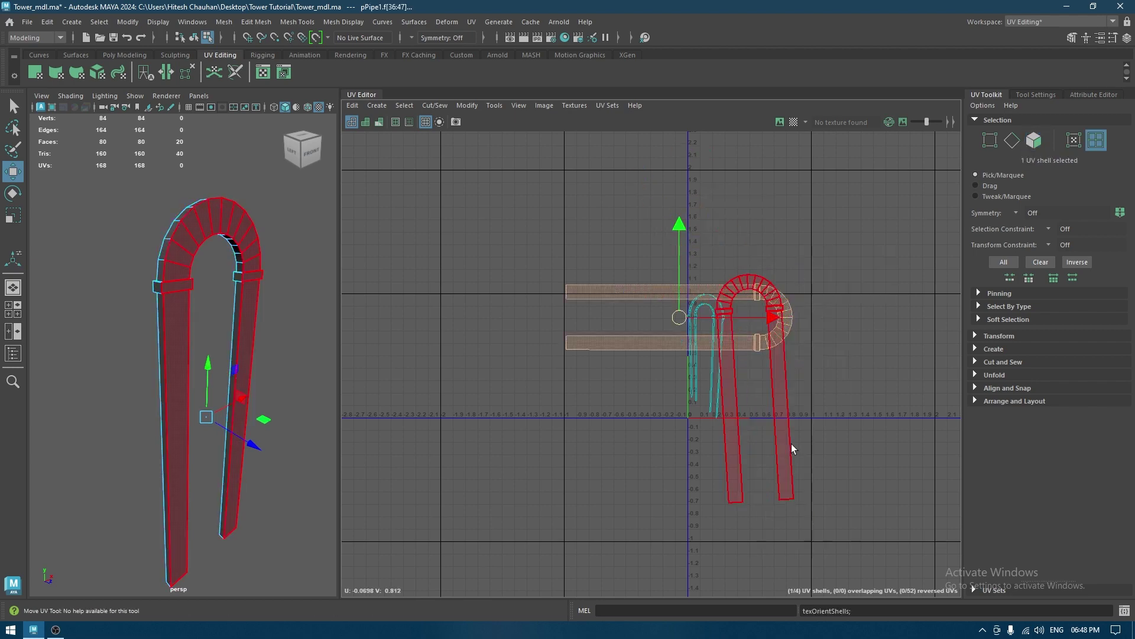
Rotate the sideways arch shell upright and orient the other arch shell to match
key("e")
left_click_drag(732, 386, 820, 228)
left_click(779, 322)
key("g")
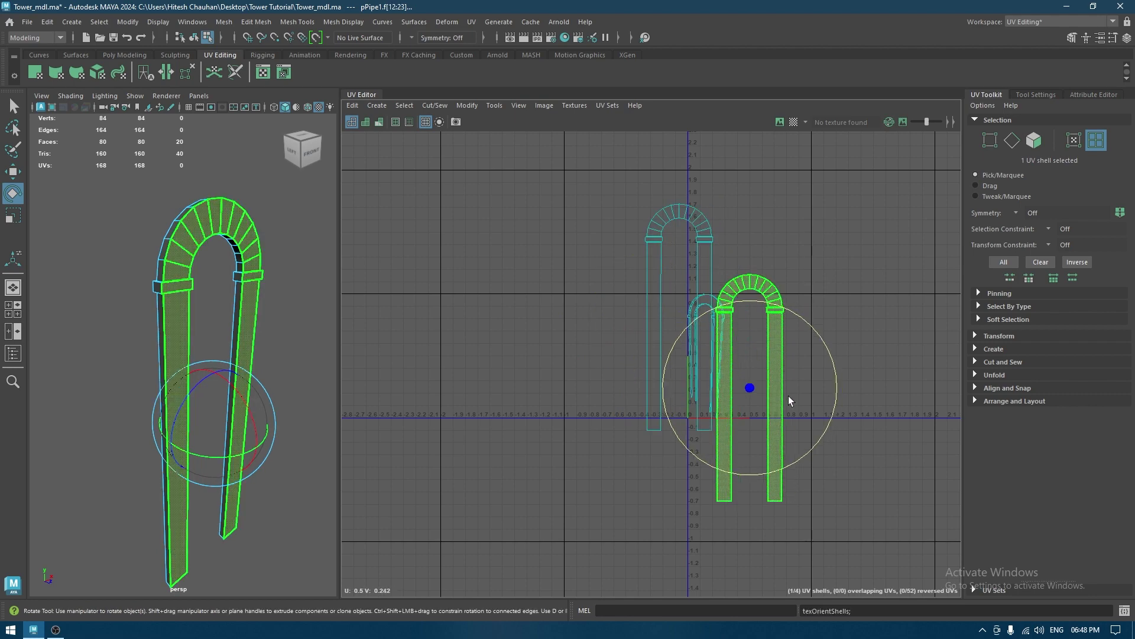
Move the two arch shells and the overlapping outer-side shell away from the UV tile, leaving the inner-side shell
left_click_drag(638, 203, 717, 300, "shift")
key("w")
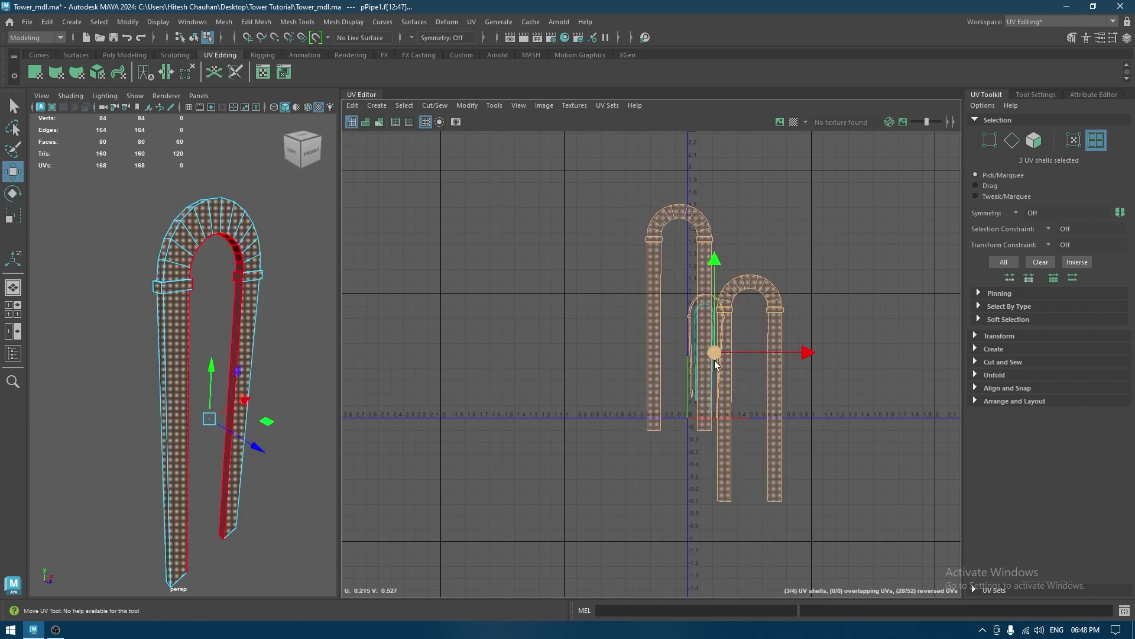
left_click_drag(715, 364, 981, 379)
Unfold the frame's inner-side shell and its outer-side shell into straight strips
left_click(718, 332)
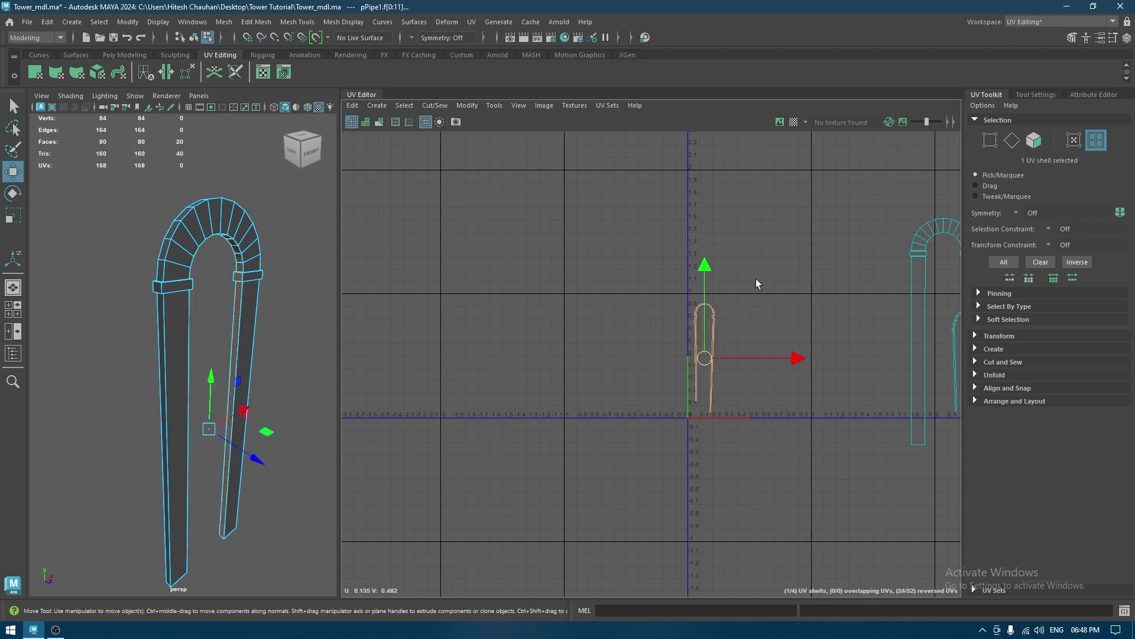
key("ctrl+u")
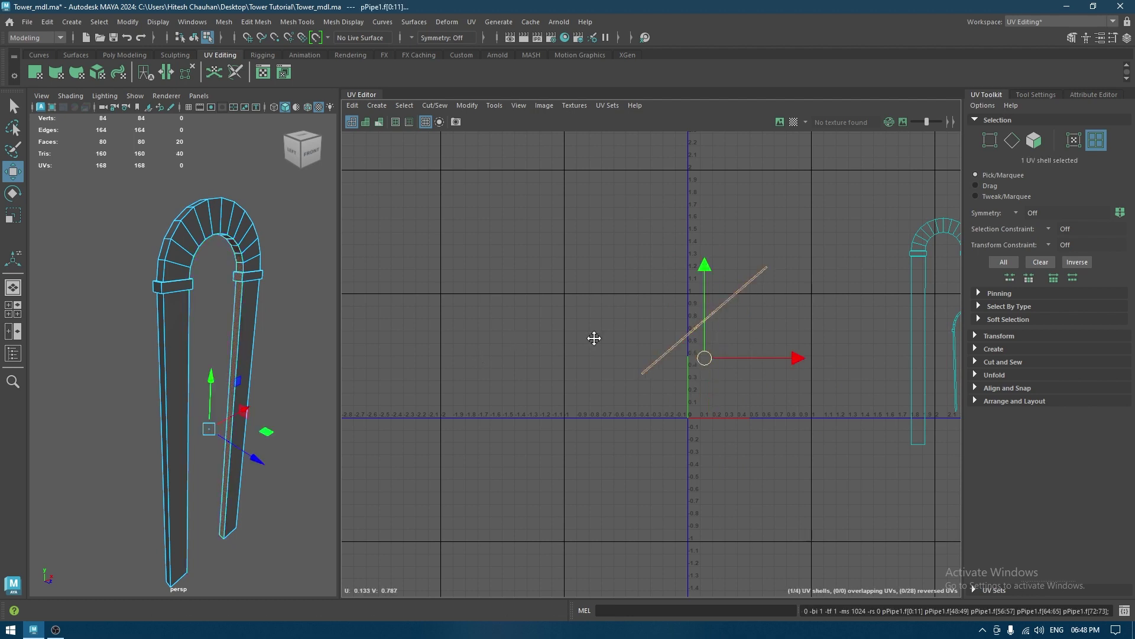
left_click(650, 339)
left_click_drag(296, 328, 172, 331, "alt")
left_click(178, 332)
middle_click_drag(747, 348, 367, 349, "alt")
key("ctrl+u")
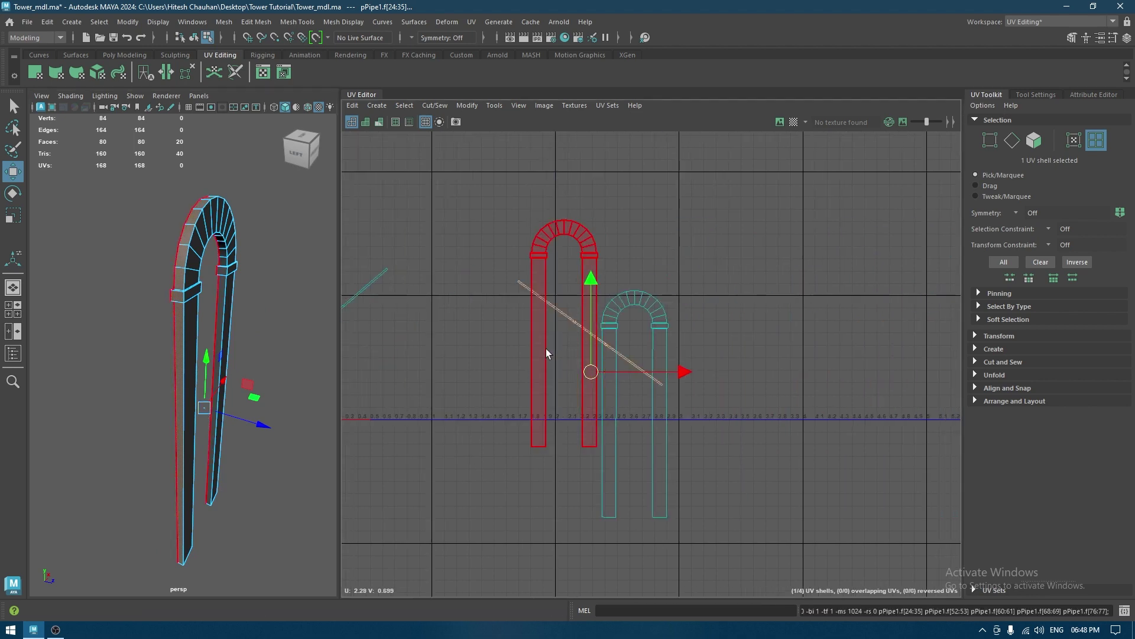
key("F8")
key("space")
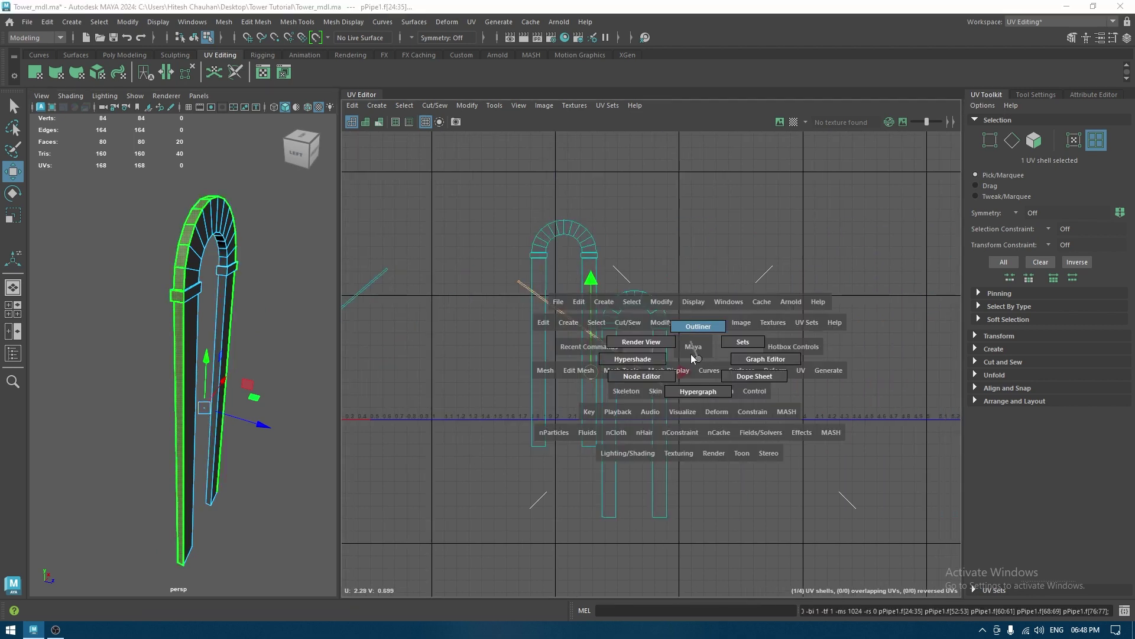
Align the frame's outer-side and inner-side strips with Orient Shells, and rotate the inner-side strip to horizontal
right_click_drag(572, 323, 557, 492, "shift")
middle_click_drag(583, 382, 813, 390, "alt")
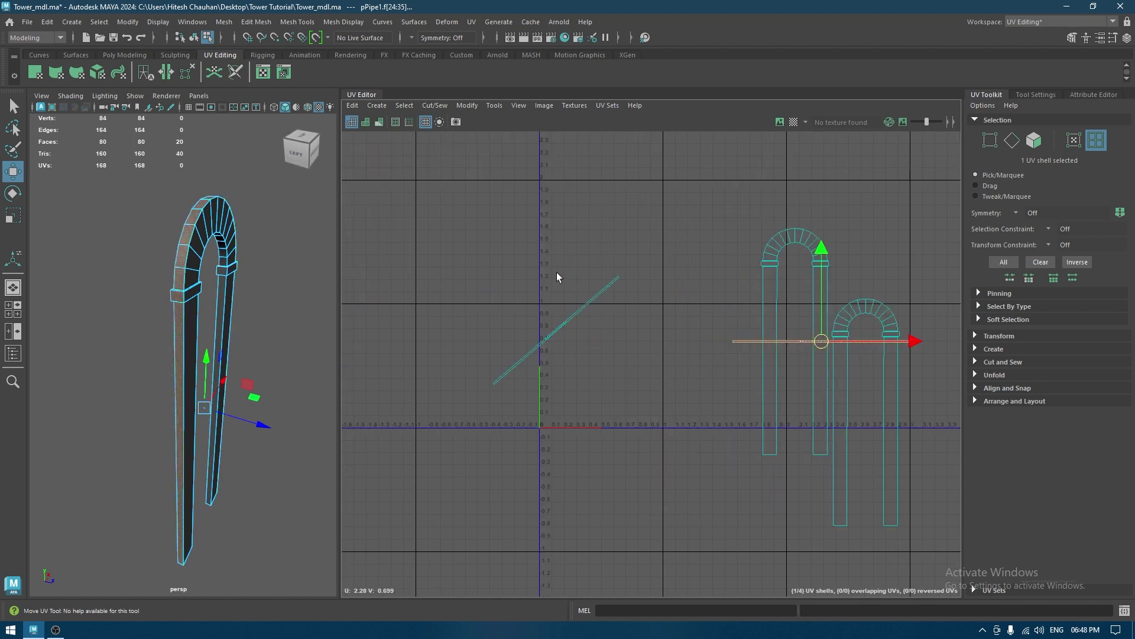
left_click_drag(557, 277, 619, 351)
key("g")
key("e")
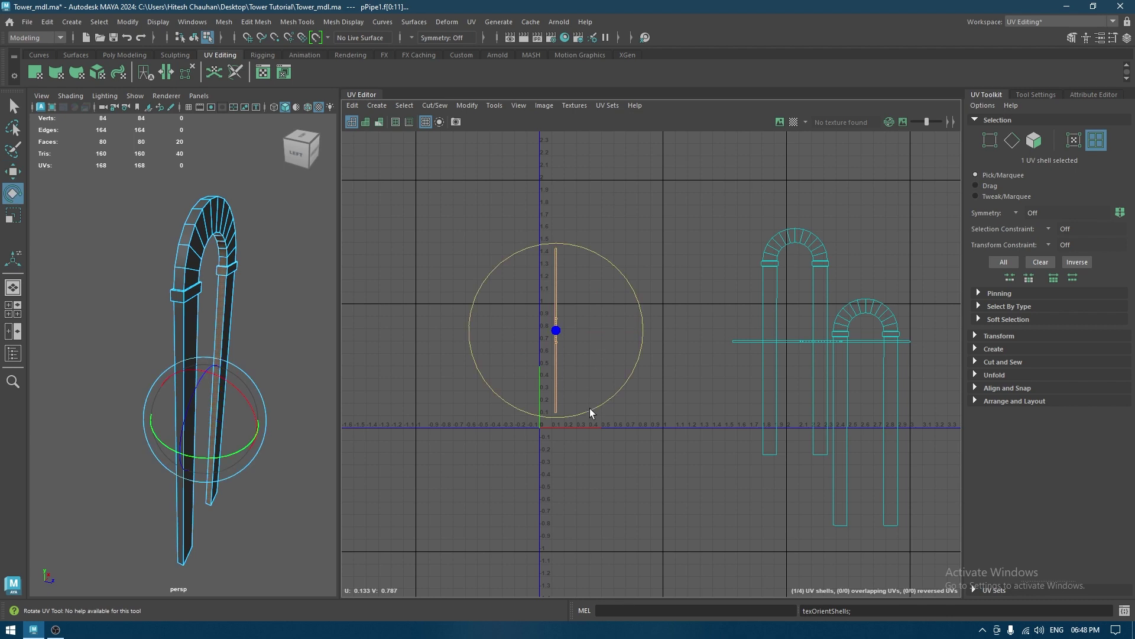
left_click_drag(591, 408, 718, 268)
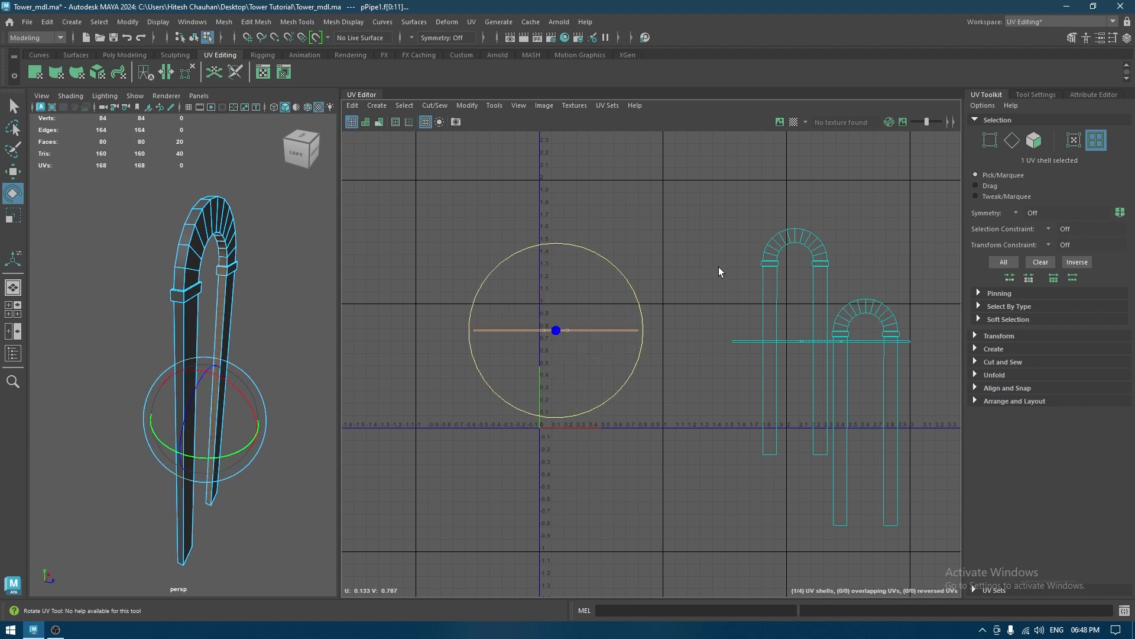
Move the outer-side strip just below the inner-side strip, and lay out all four arched frame shells in the UV tile
left_click(814, 343)
key("w")
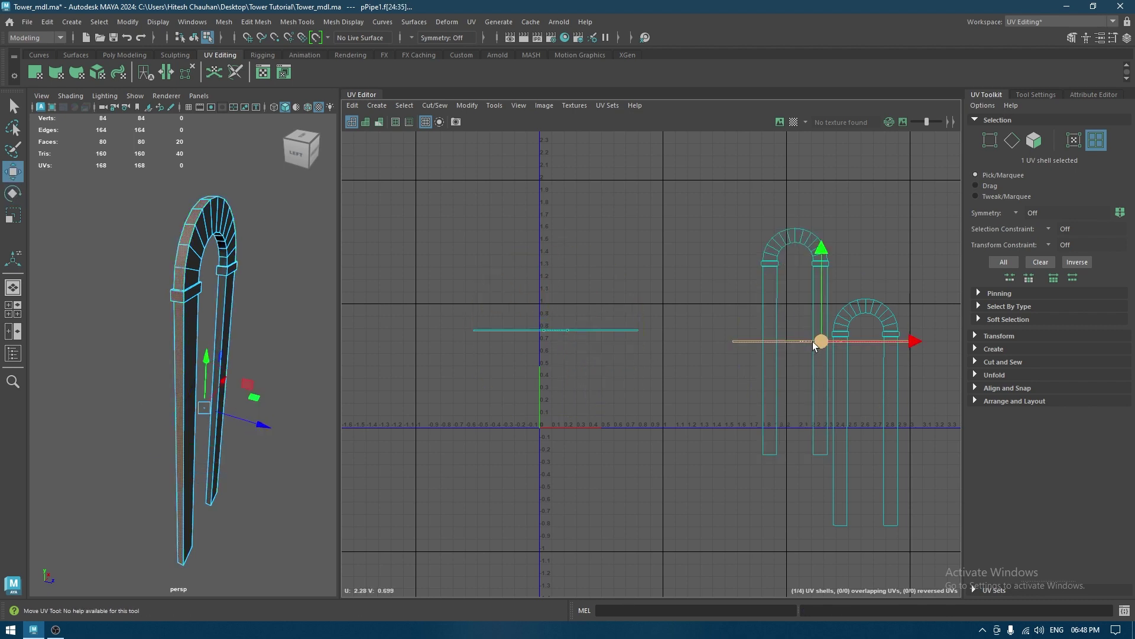
left_click_drag(819, 346, 556, 344)
left_click(610, 197)
left_click_drag(459, 171, 971, 460)
right_click_drag(868, 236, 692, 302, "shift")
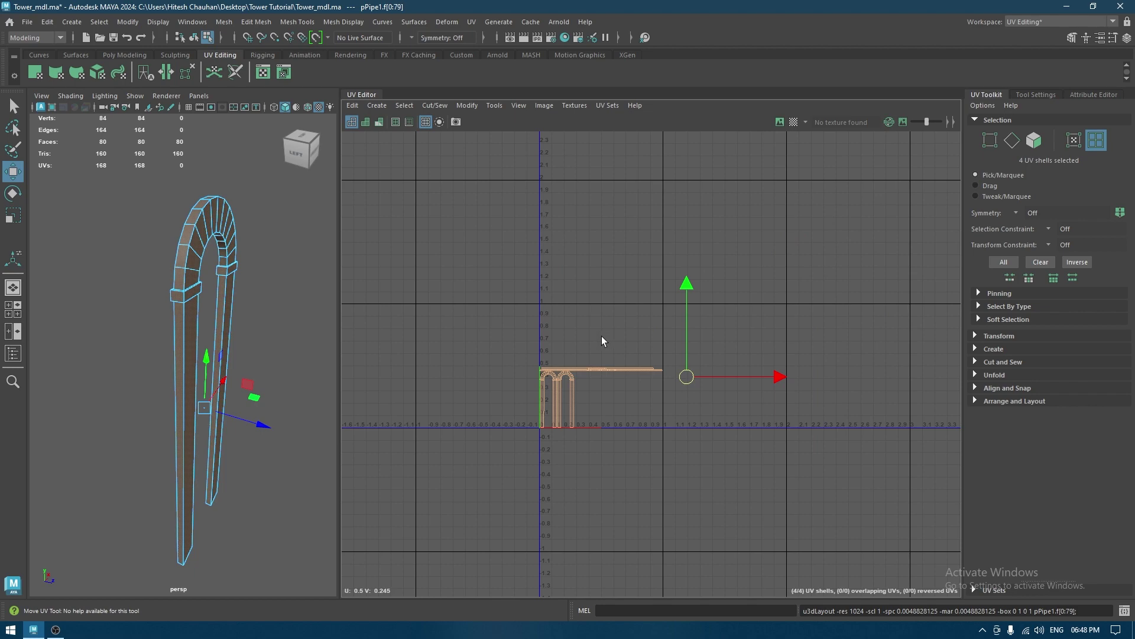
Enable the checker map display in the UV Editor and return from component editing to object mode on the tower
left_click_drag(291, 317, 274, 318, "alt")
left_click(793, 120)
left_click_drag(254, 258, 116, 319, "alt")
scroll(236, 266, "down", 2)
key("F8")
scroll(260, 296, "down", 5)
left_click(117, 319)
middle_click_drag(232, 333, 190, 296, "alt")
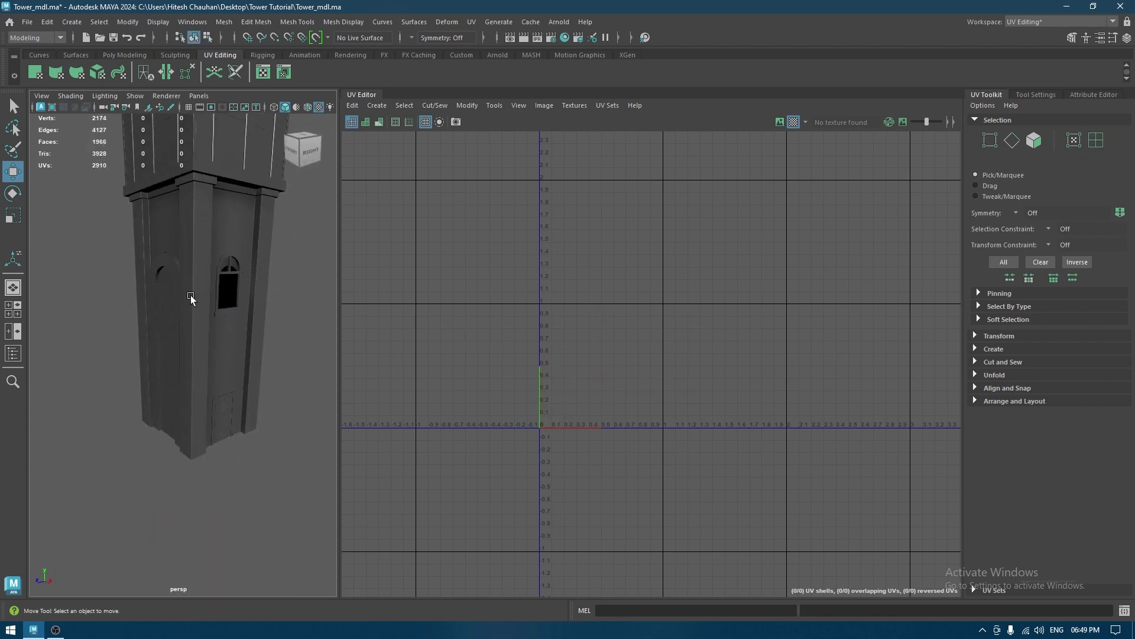
Select the arched pipe frame in the tower wall and examine its UVs and placement from several sides
left_click(176, 294)
mouse_move(354, 304)
middle_mouse_down("alt")
mouse_move(305, 306)
mouse_move(344, 310)
middle_mouse_up("alt")
left_click_drag(241, 307, 324, 333, "alt")
left_click(227, 310)
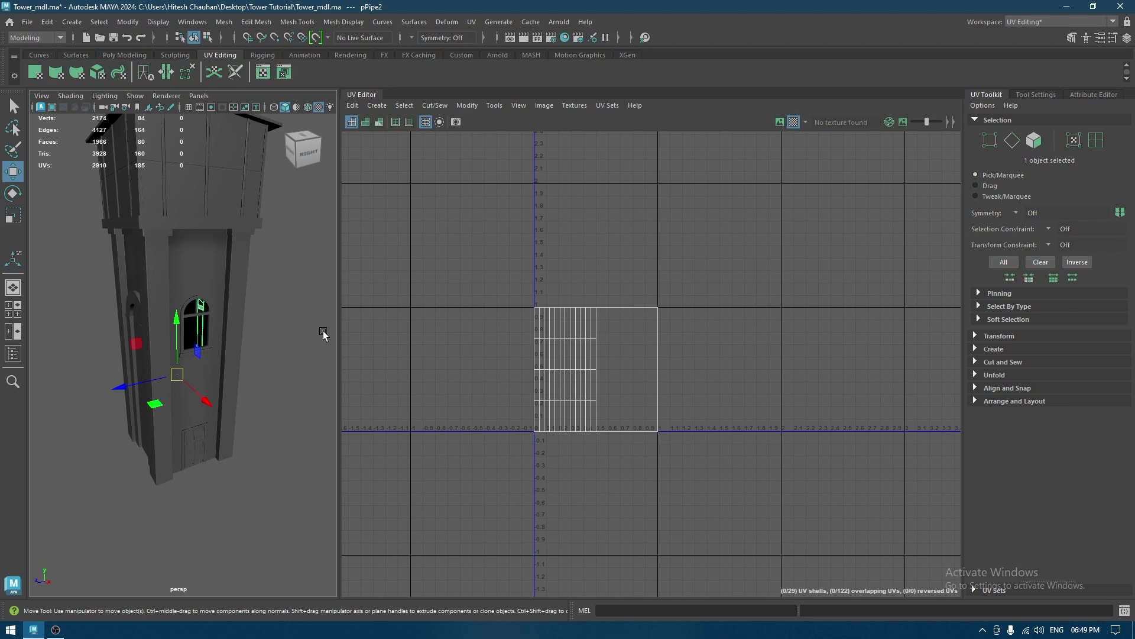
left_click_drag(323, 333, 278, 339, "alt")
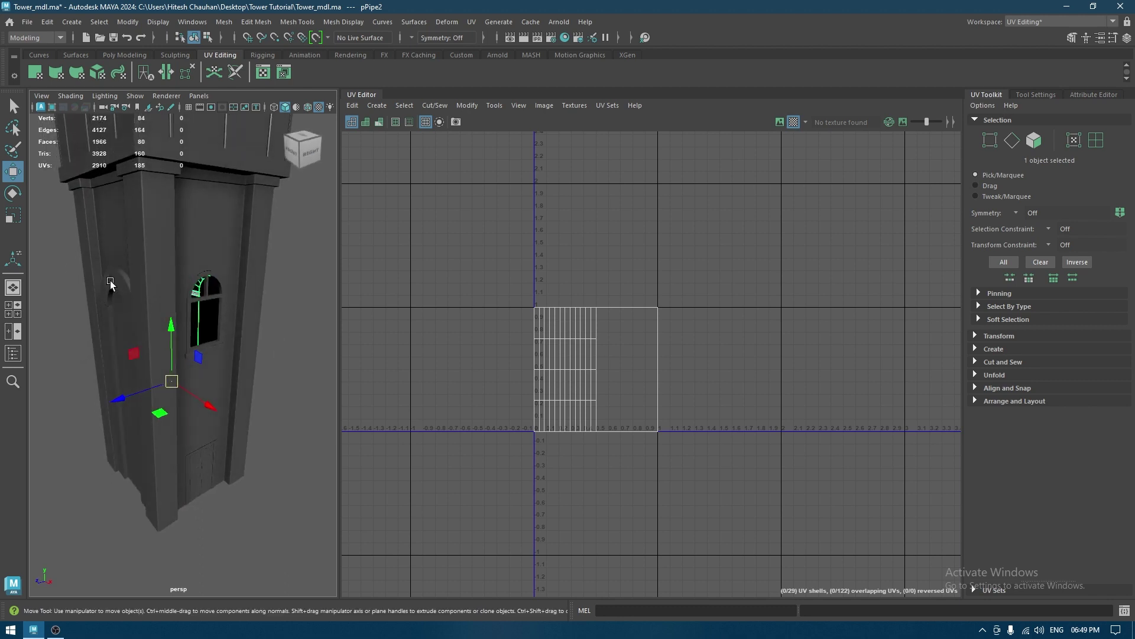
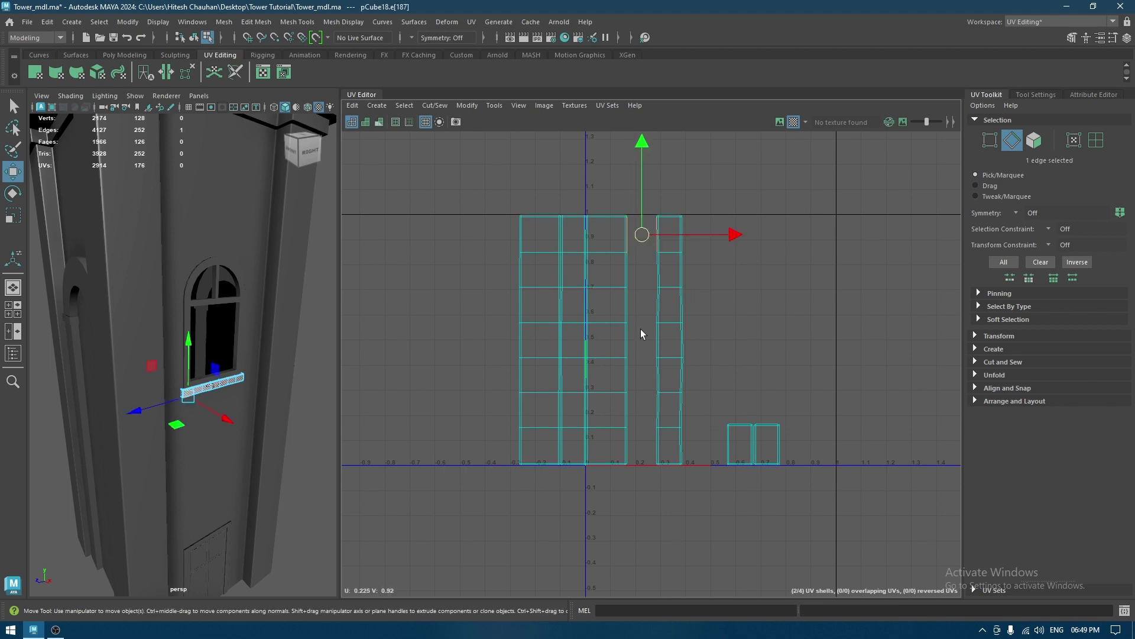
Sew the window sill's side strips and end caps into one UV shell, and enable the texture border display
key("shift+s")
left_click(606, 392)
right_click_drag(599, 473, 629, 350, "shift")
scroll(702, 458, "up", 5)
scroll(653, 326, "up", 2)
middle_click_drag(621, 448, 844, 322, "alt")
scroll(844, 321, "up", 4)
middle_click_drag(662, 363, 815, 354, "alt")
scroll(828, 378, "up", 1)
left_click_drag(878, 325, 878, 325)
right_click_drag(878, 325, 836, 204, "shift")
left_click(392, 123)
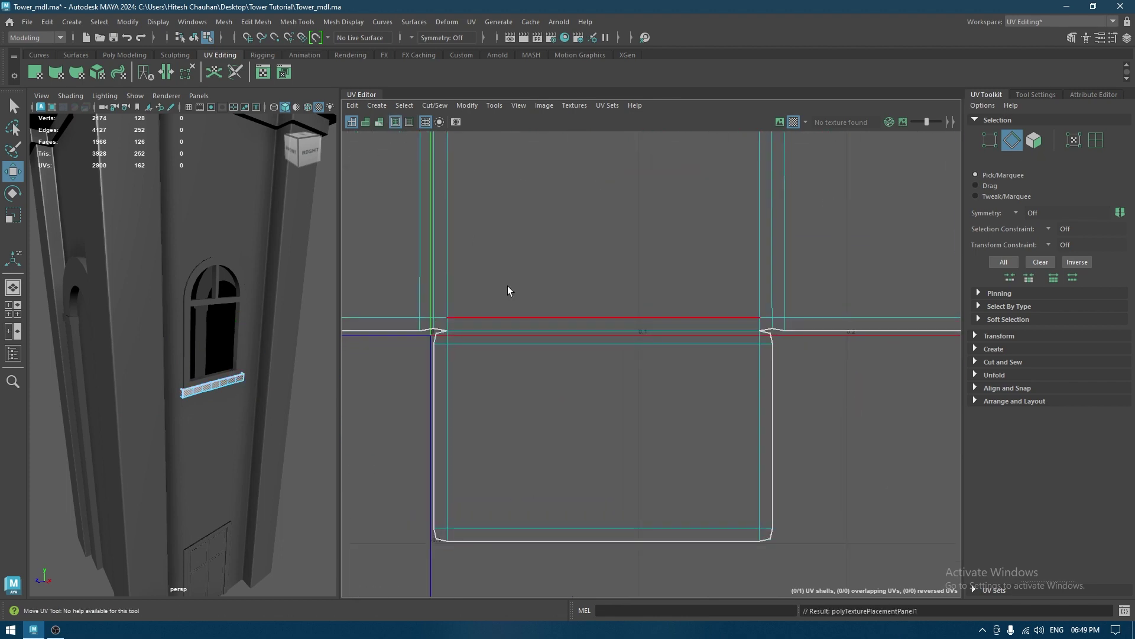
Sew the remaining split bevel edges around the sill's two end caps
left_click_drag(432, 381, 432, 381)
right_click_drag(550, 372, 618, 317, "shift")
left_click_drag(760, 386, 763, 386)
right_click_drag(745, 412, 746, 382, "shift")
right_click_drag(747, 408, 722, 331, "alt")
middle_click_drag(721, 331, 668, 527, "alt")
right_click_drag(668, 526, 585, 155, "alt")
middle_click_drag(612, 179, 631, 476, "alt")
right_click_drag(631, 476, 733, 545, "alt")
middle_click_drag(733, 545, 731, 467, "alt")
right_click_drag(732, 467, 760, 471, "alt")
left_click_drag(828, 408, 460, 355)
right_click_drag(459, 354, 502, 331, "shift")
left_click_drag(629, 324, 603, 374)
right_click_drag(603, 374, 715, 315, "shift")
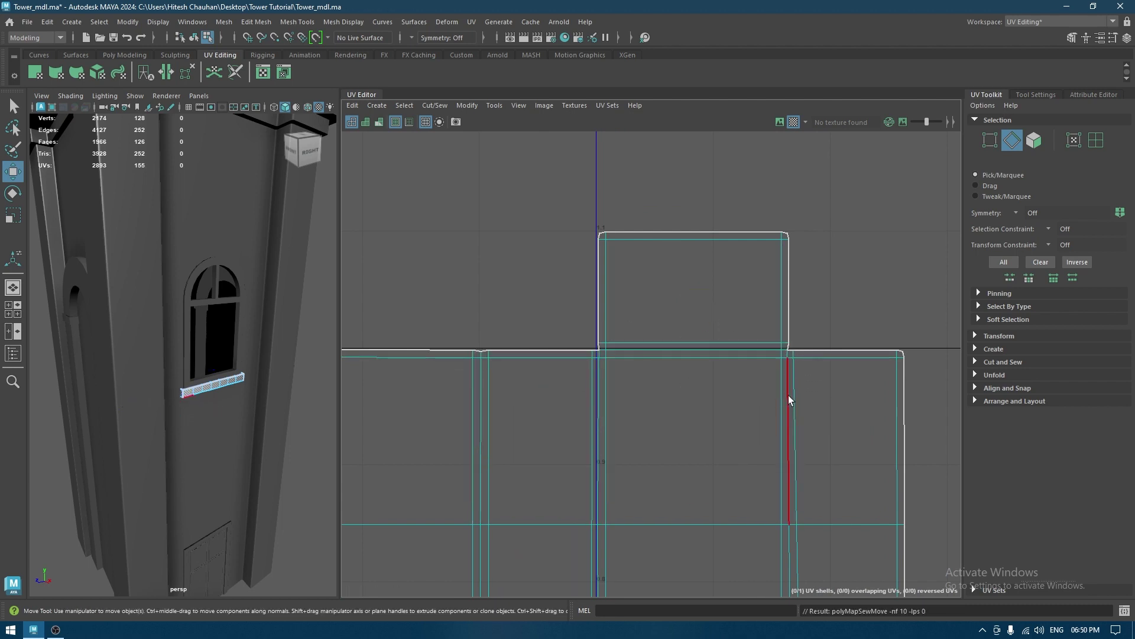
Check the sill's remaining borders, select its whole UV shell and lay it out
right_click_drag(764, 440, 680, 424, "alt")
middle_click_drag(679, 423, 761, 273, "alt")
right_click_drag(762, 272, 702, 119, "alt")
middle_click_drag(766, 569, 735, 477, "alt")
right_click_drag(734, 477, 858, 638, "alt")
middle_click_drag(718, 512, 708, 449, "alt")
right_click_drag(708, 449, 748, 435, "alt")
left_click_drag(529, 389, 529, 389)
scroll(584, 386, "down", 8)
right_click_drag(597, 275, 544, 255)
left_click(672, 251)
right_click_drag(671, 250, 511, 306, "shift")
Select the arched window frame with crossbars, hide all unselected objects and leave its non-manifold geometry unfixed
right_click_drag(112, 286, 251, 210)
left_click(206, 301)
left_click_drag(207, 303, 188, 290, "alt")
scroll(229, 251, "down", 5)
key("alt+h")
key("g")
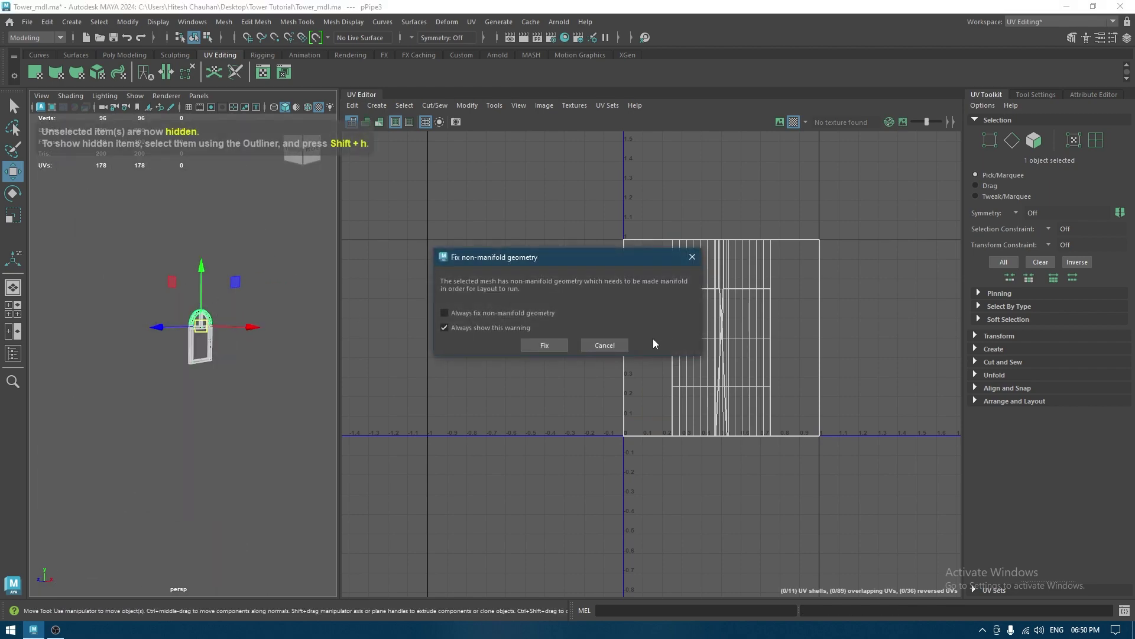
left_click(615, 345)
key("f")
left_click_drag(190, 333, 219, 269, "alt")
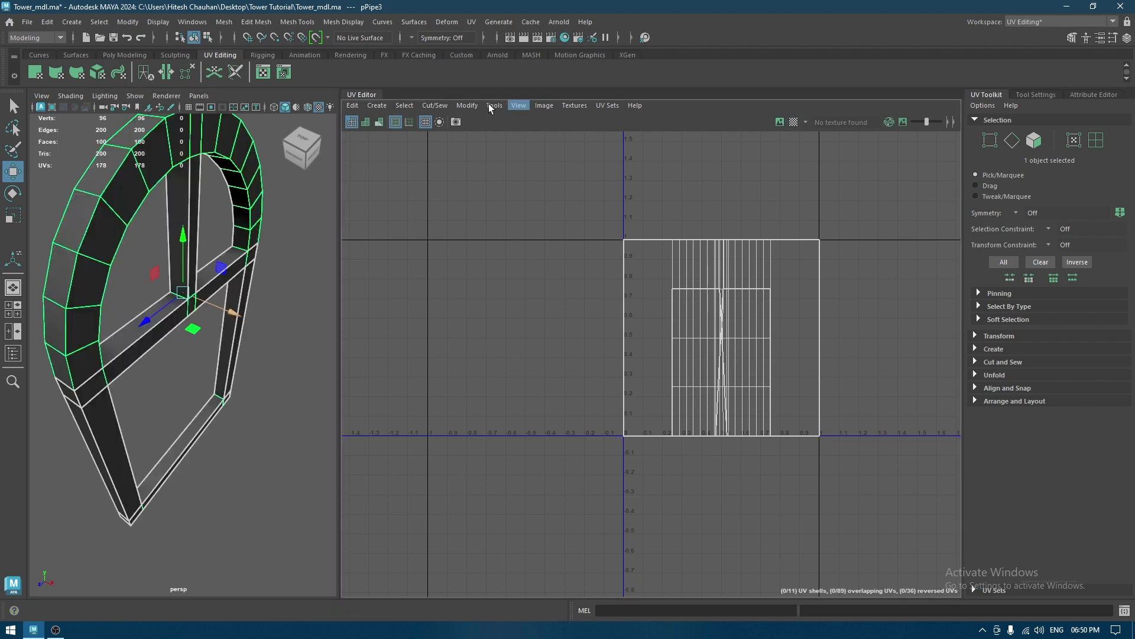
Apply a camera-based UV projection to the window frame, and select its outer ring faces including the bottom corners
left_click(377, 105)
left_click(403, 164)
mouse_move(260, 222)
left_mouse_down("alt")
mouse_move(214, 195)
mouse_move(247, 231)
left_mouse_up("alt")
right_click(238, 197)
right_click_drag(238, 197, 238, 167)
left_click_drag(254, 242, 217, 260, "alt")
right_click_drag(225, 216, 225, 249)
left_click(211, 206)
double_click(195, 210, "shift")
left_click_drag(234, 263, 79, 379, "alt")
left_click_drag(159, 416, 197, 401, "alt")
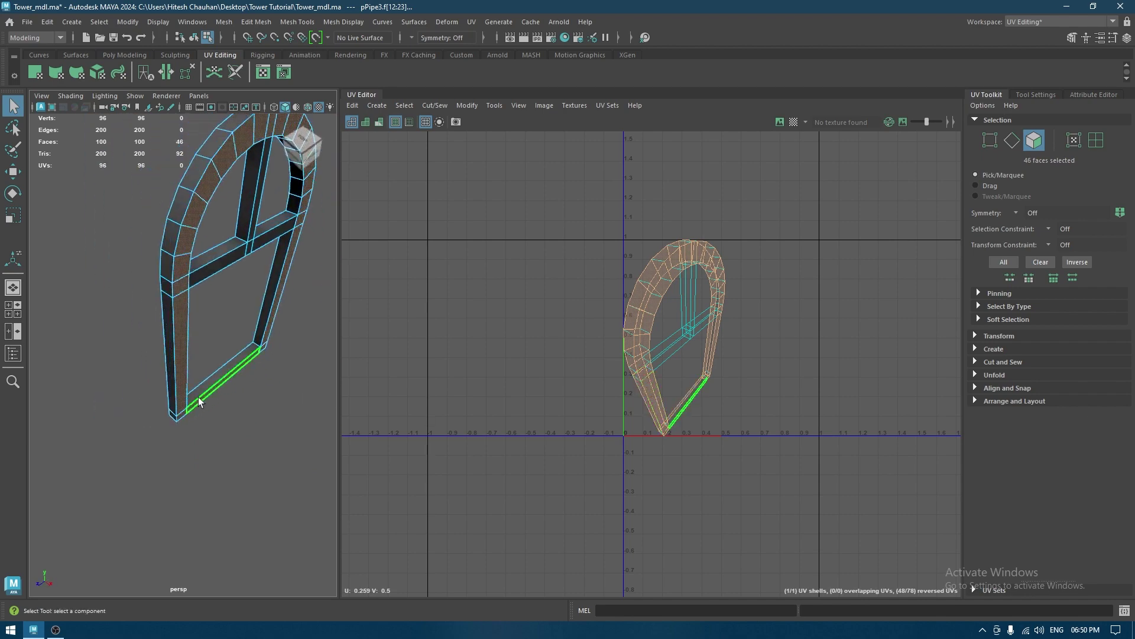
Apply a planar projection from the X axis to the selected ring faces, fitted to the bounding box
key("w")
left_click(377, 105)
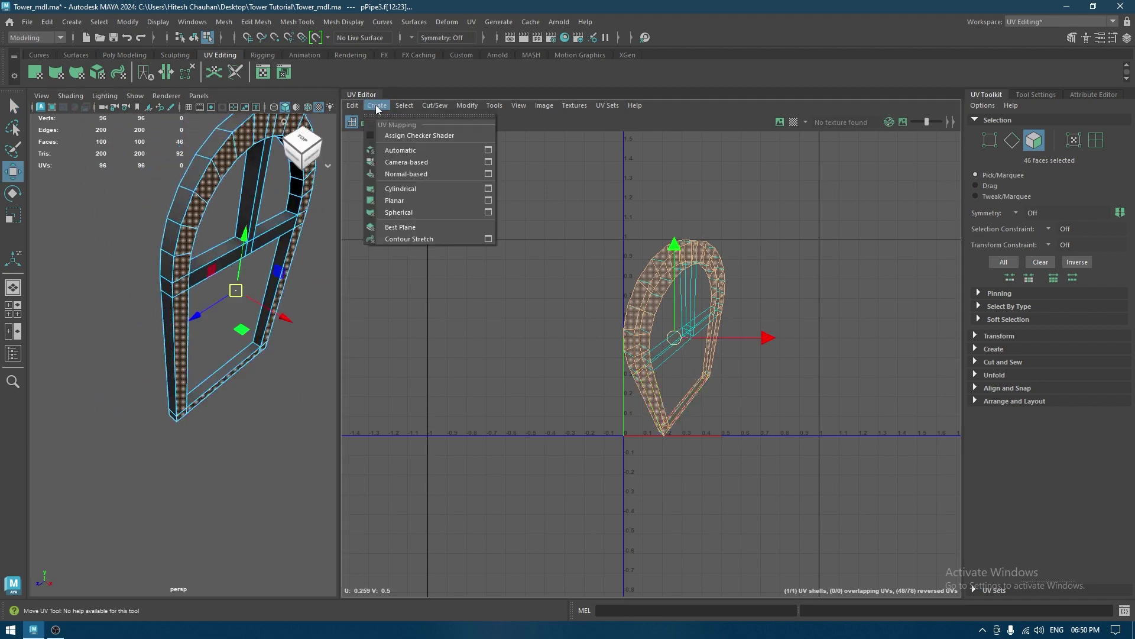
left_click(489, 201)
left_click_drag(118, 236, 304, 311, "alt")
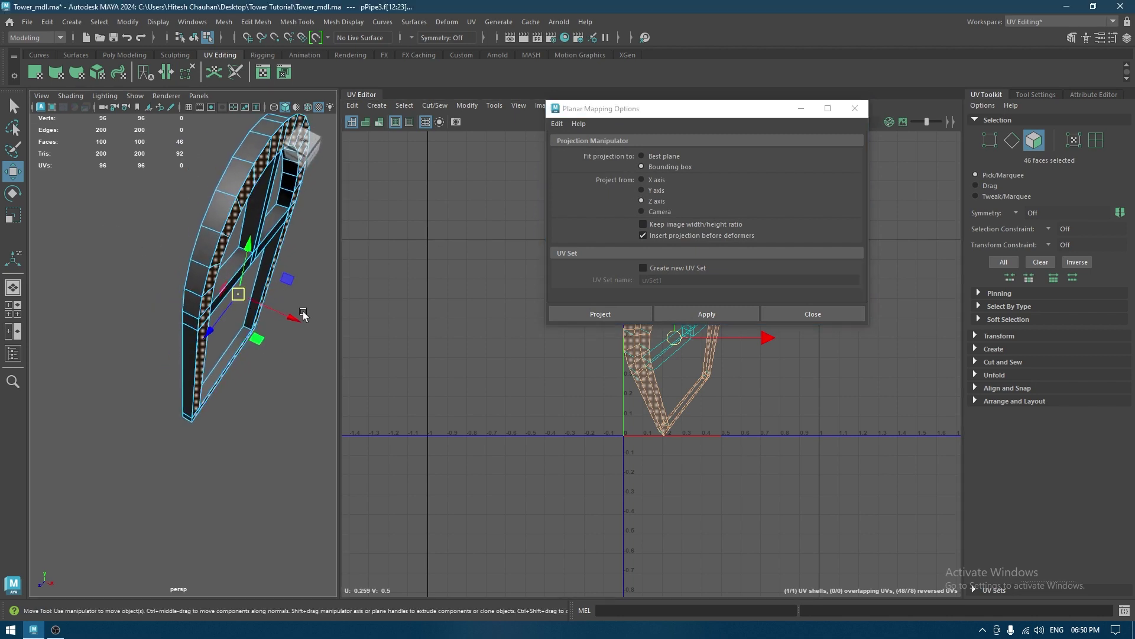
left_click(657, 180)
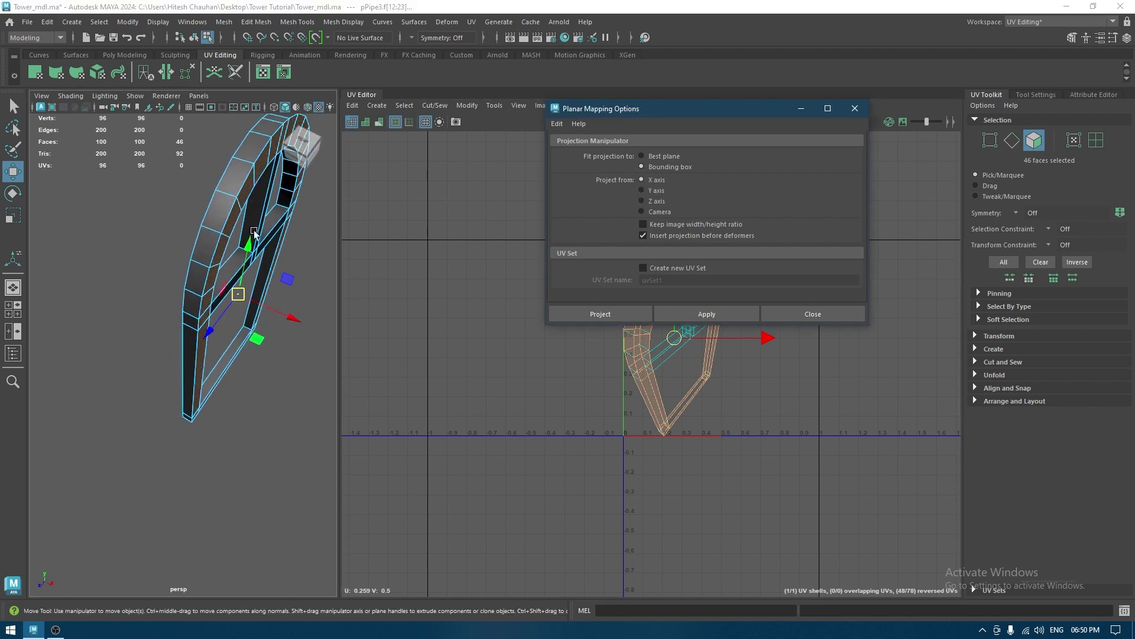
left_click_drag(313, 229, 251, 186, "alt")
middle_click_drag(273, 195, 262, 251, "alt")
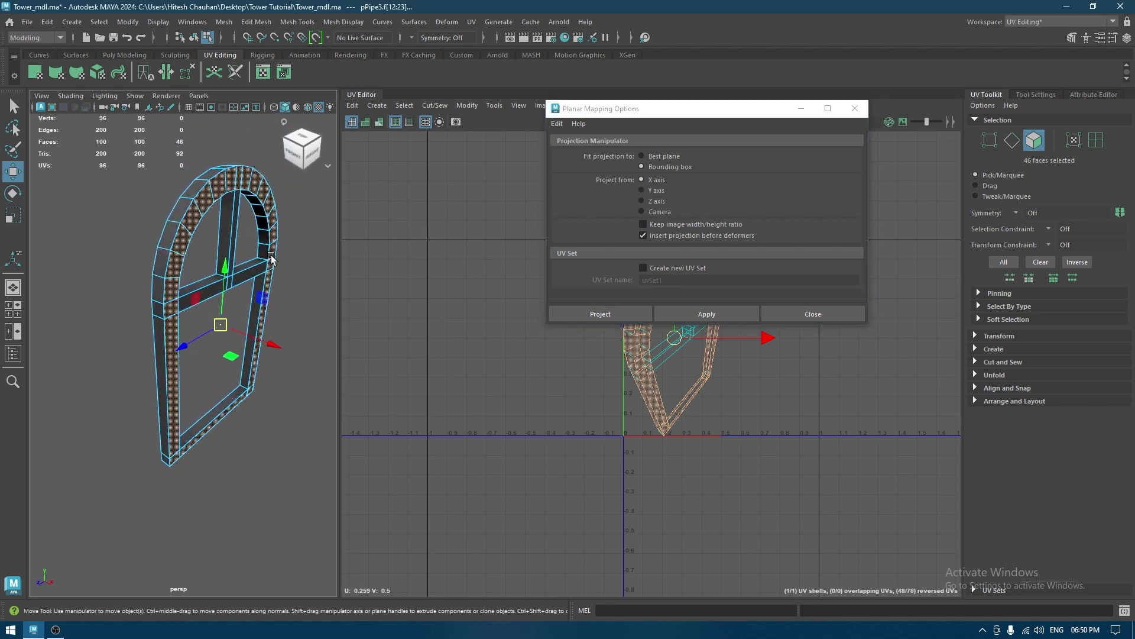
left_click(685, 313)
left_click(812, 314)
Unfold the window frame's ring shell, move it away from the other shells and align it upright with Orient Shells
right_click_drag(876, 218, 769, 229, "shift")
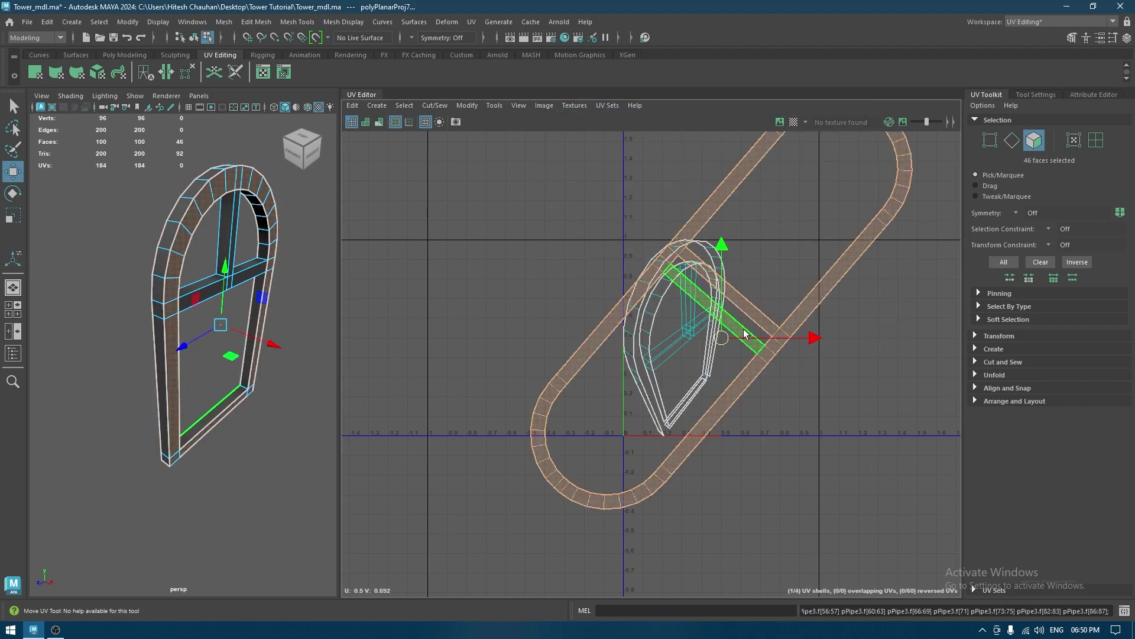
middle_click_drag(749, 328, 526, 387)
key("e")
right_click_drag(559, 369, 558, 453, "shift")
right_click_drag(558, 371, 509, 345, "shift")
left_click(563, 378)
key("w")
left_click(573, 395)
right_click_drag(574, 395, 551, 512, "shift")
key("e")
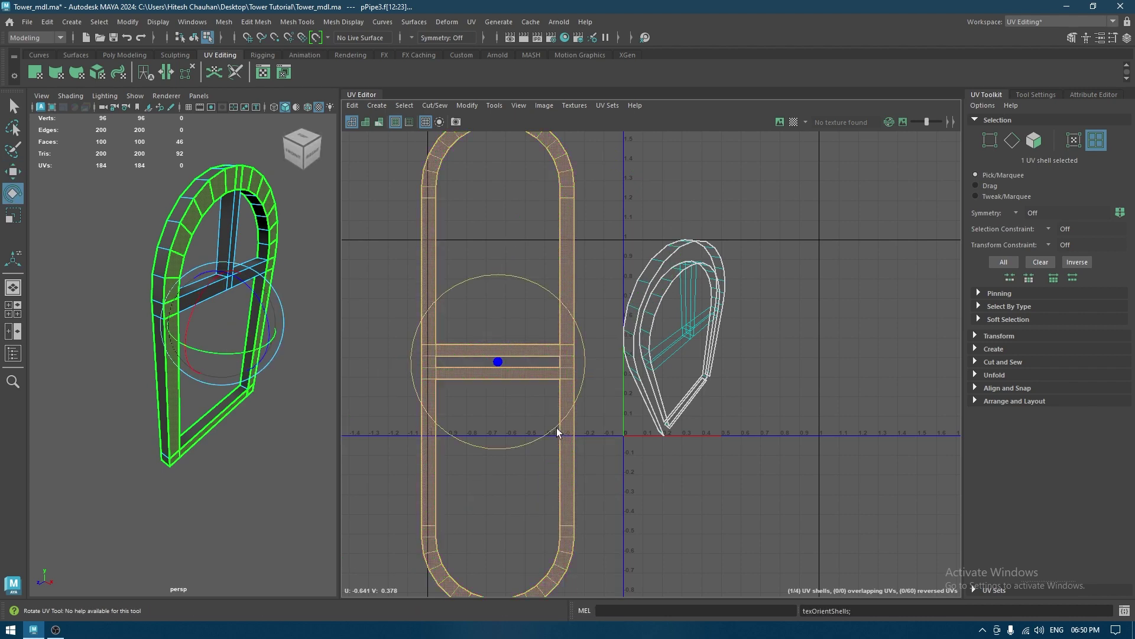
Cut the four short edges joining the front and back arch shells to the two bottom corner faces
key("f")
left_click_drag(211, 371, 155, 329, "alt")
right_click_drag(155, 329, 207, 339, "alt")
left_click_drag(207, 339, 236, 329, "alt")
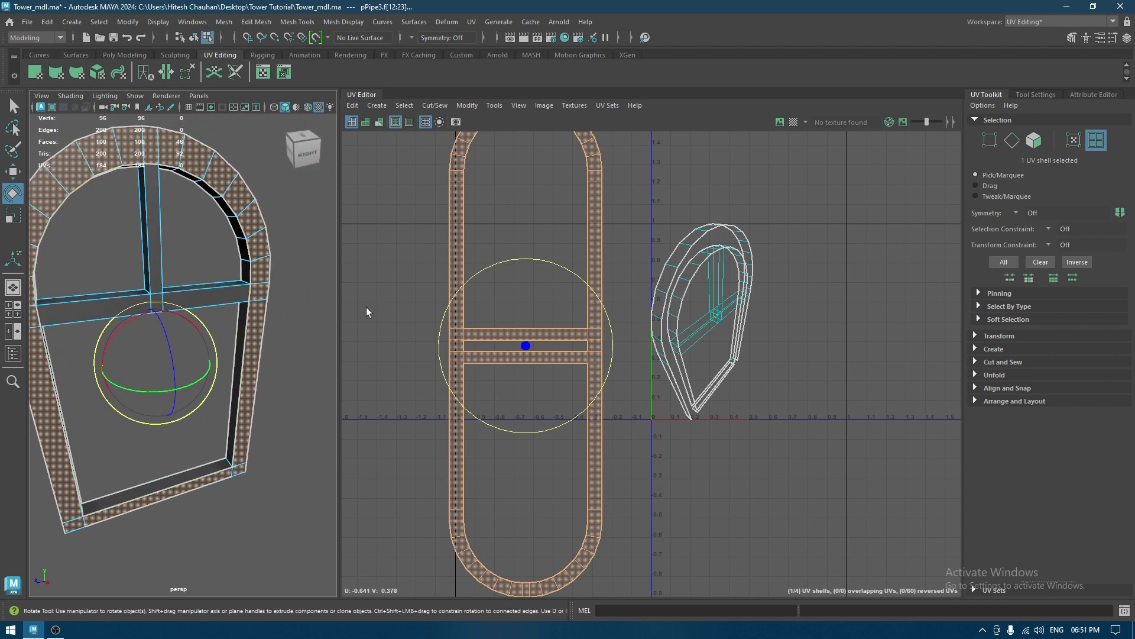
scroll(471, 346, "up", 3)
right_click_drag(443, 317, 441, 245)
left_click(456, 350)
left_click(456, 370, "shift")
left_click(691, 371, "shift")
left_click(693, 348, "shift")
right_click_drag(692, 344, 646, 360, "shift")
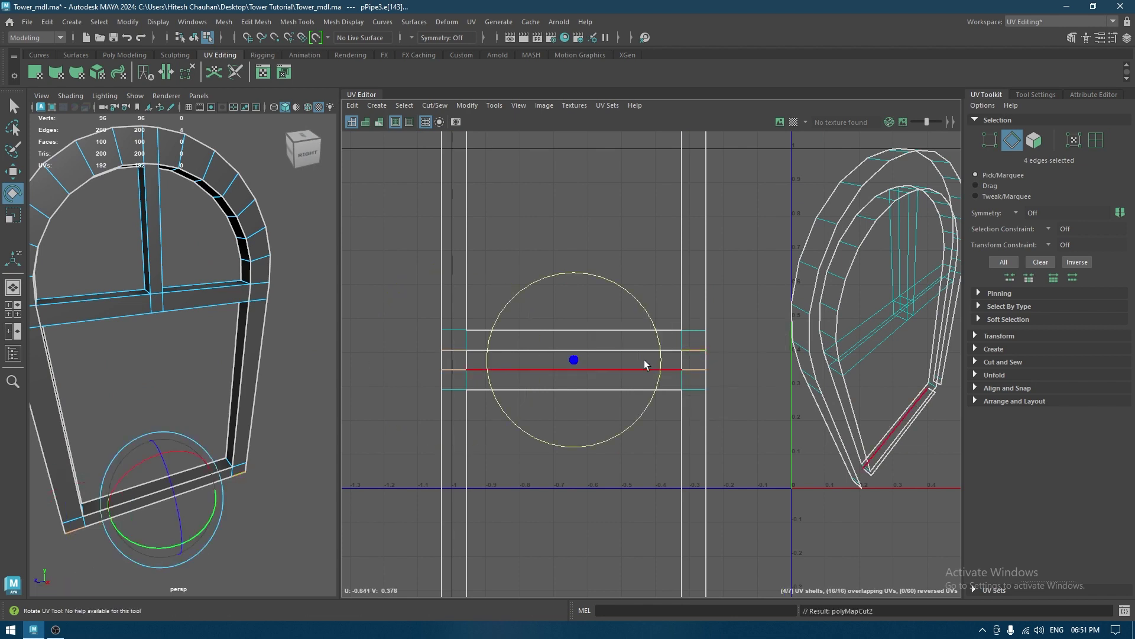
Move the front and back arch shells apart, away from the two small corner shells
key("w")
right_click_drag(706, 323, 665, 327)
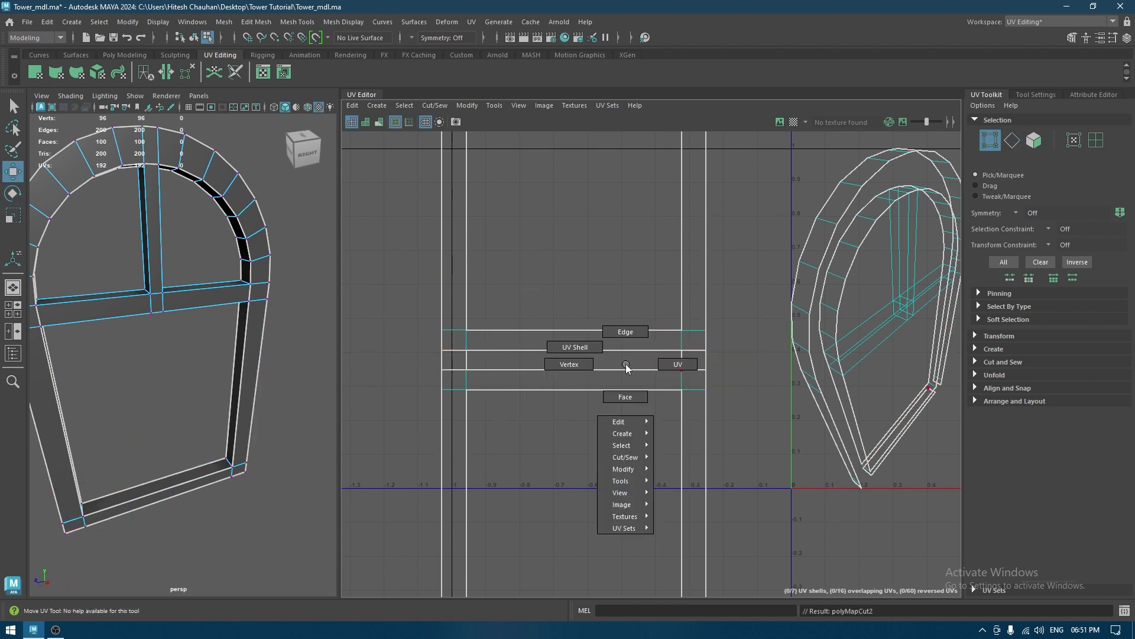
right_click_drag(626, 364, 591, 353)
left_click(587, 348)
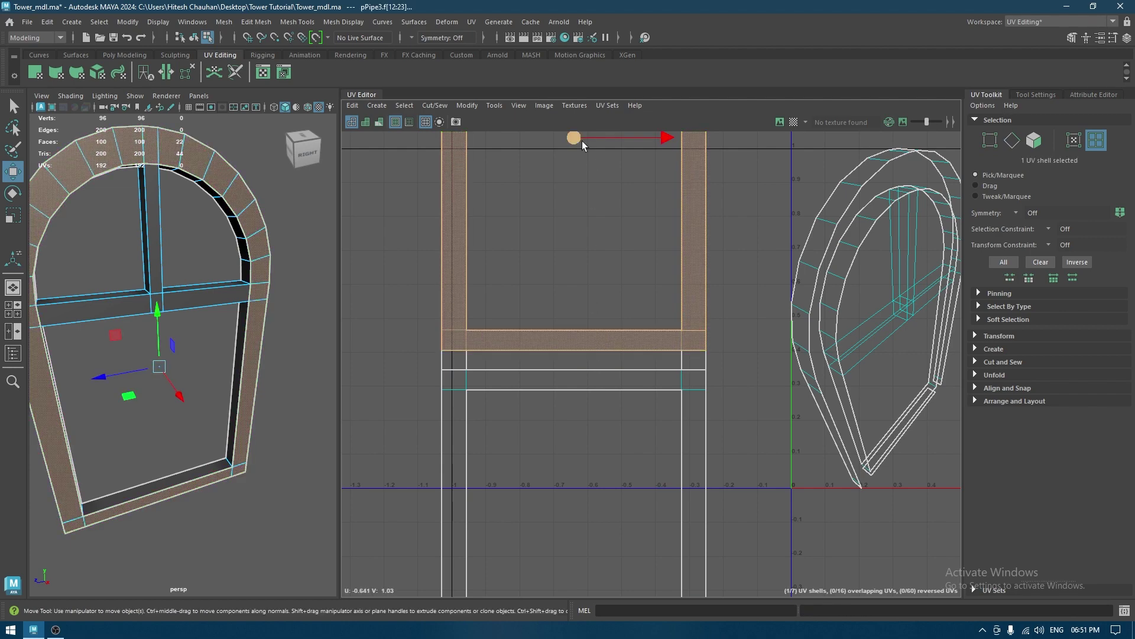
left_click_drag(580, 139, 576, 111)
left_click(467, 385)
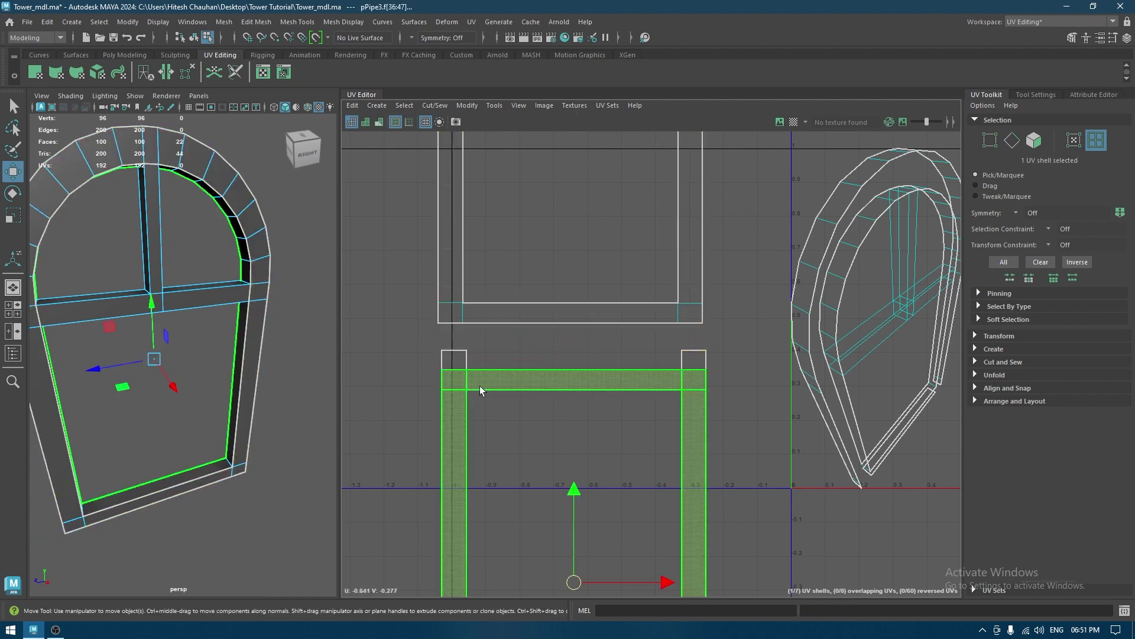
left_click_drag(577, 500, 581, 533)
Move the frame's bottom face shell between the two corner shells and sew both of its short ends to them
left_click(459, 363)
left_click_drag(196, 422, 353, 448, "alt")
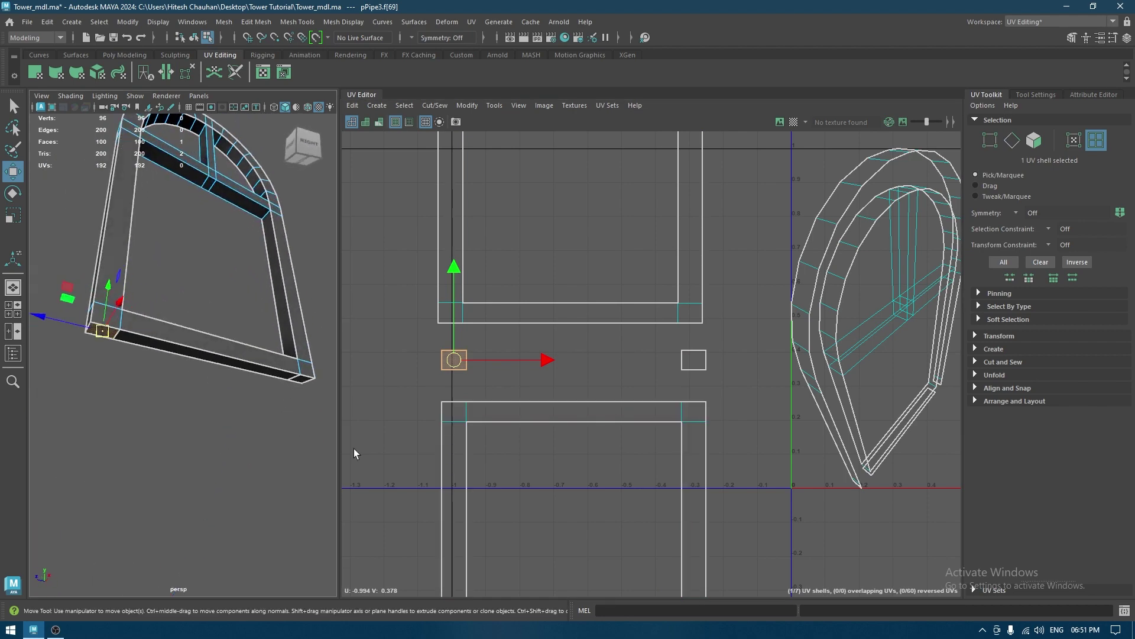
left_click(533, 417)
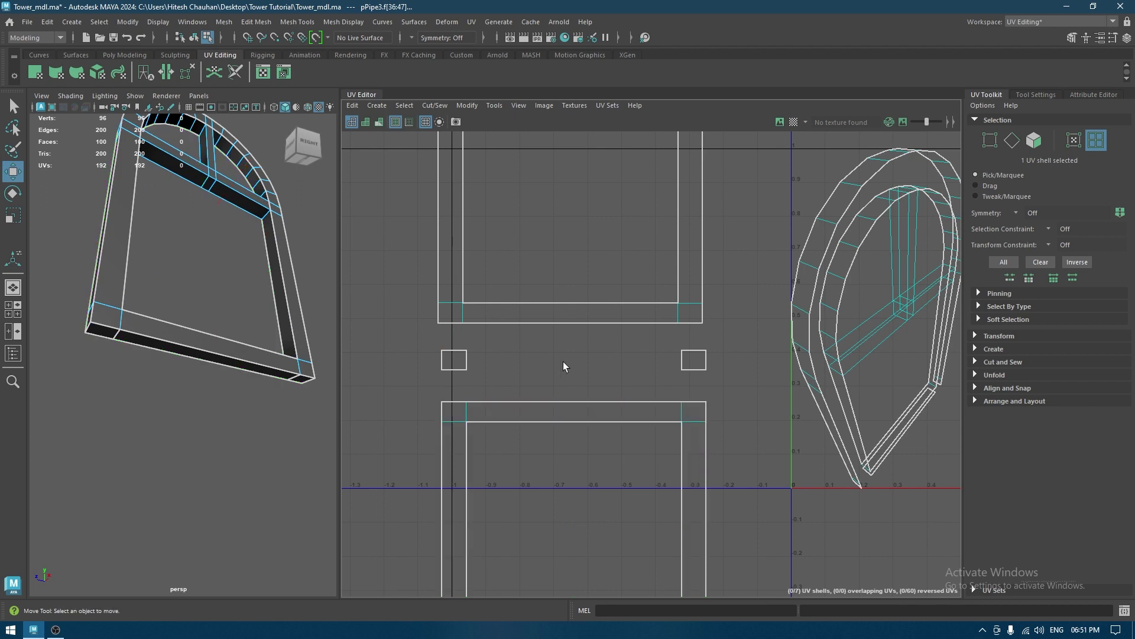
left_click(168, 354)
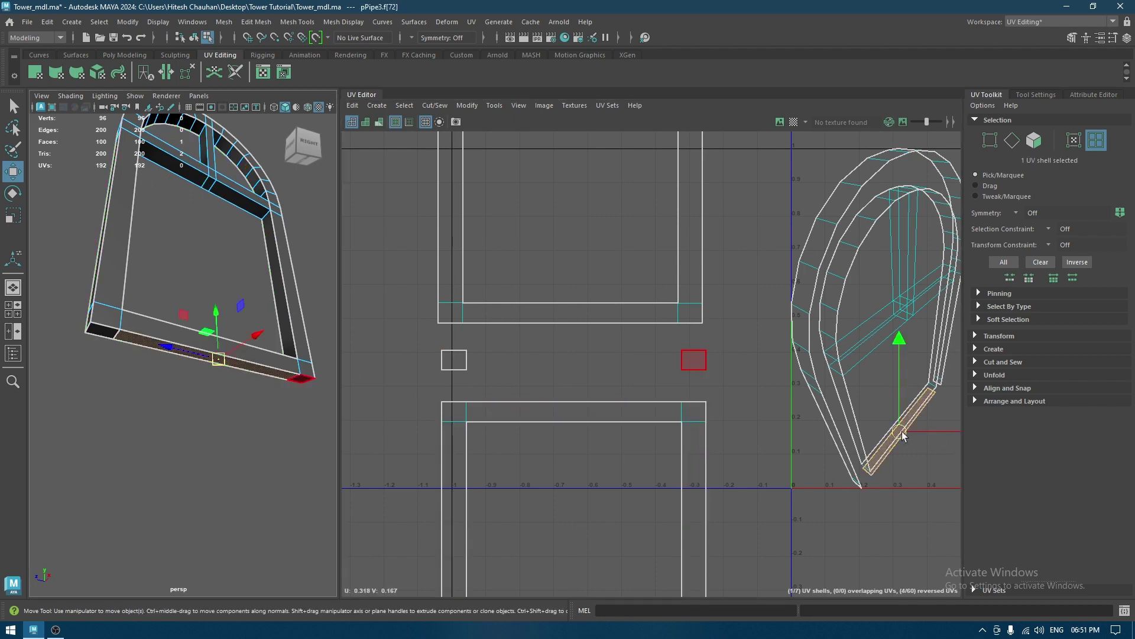
left_click_drag(906, 432, 611, 375)
right_click_drag(605, 372, 648, 335)
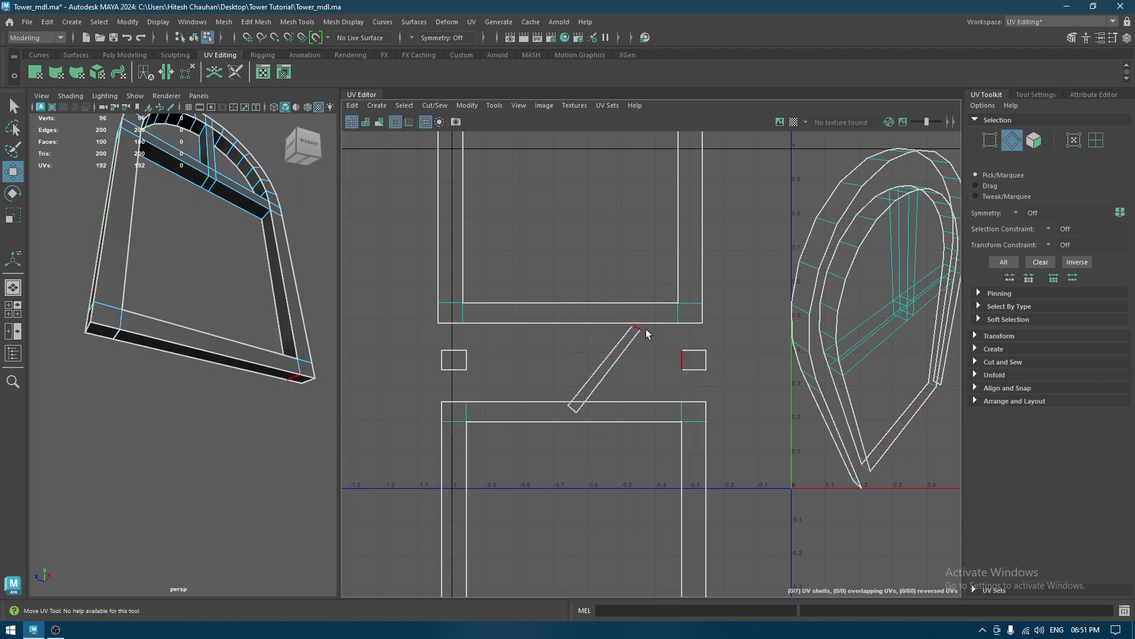
left_click(572, 409, "shift")
right_click_drag(579, 384, 582, 294, "shift")
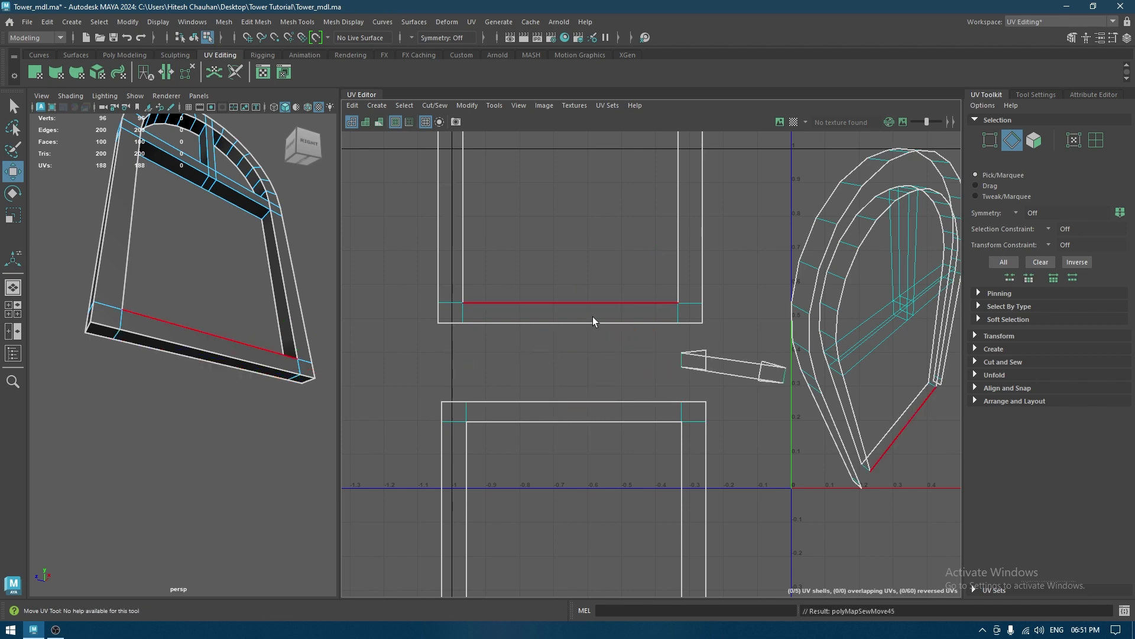
Unfold the sewn bottom strip and align it horizontally with Orient Shells
right_click_drag(709, 348, 718, 508)
left_click(733, 371)
key("ctrl+u")
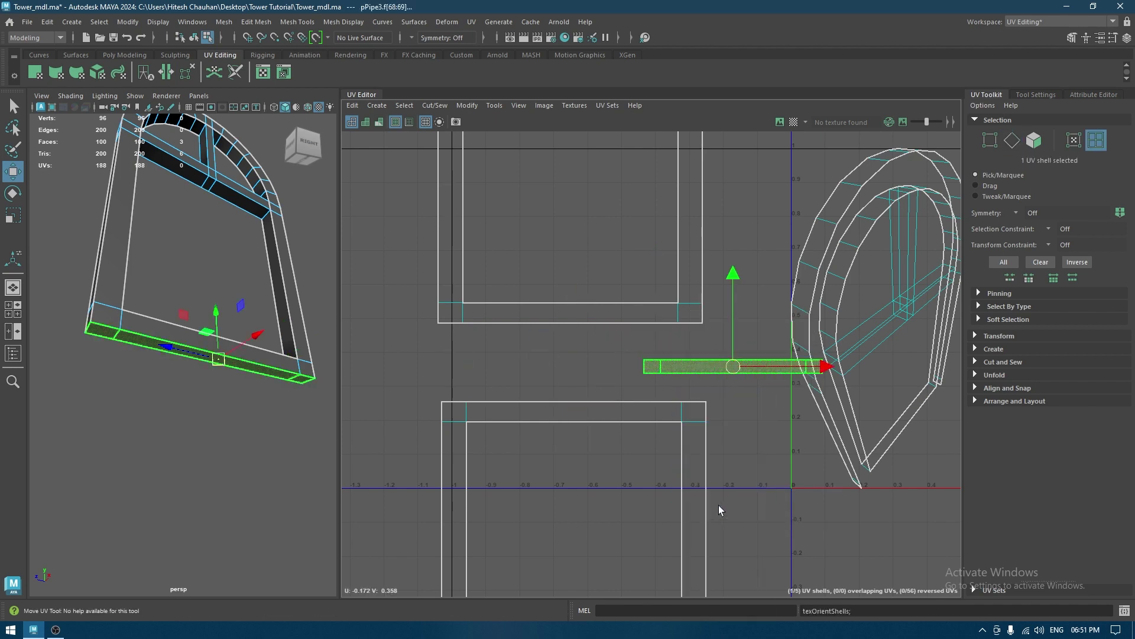
Lay out the two arch shells and the bottom strip together, and move them beyond the UV tile beside the remaining shells
scroll(742, 479, "down", 3)
left_click_drag(722, 552, 723, 553, "shift")
right_click_drag(689, 339, 527, 427, "shift")
left_click_drag(766, 432, 945, 438)
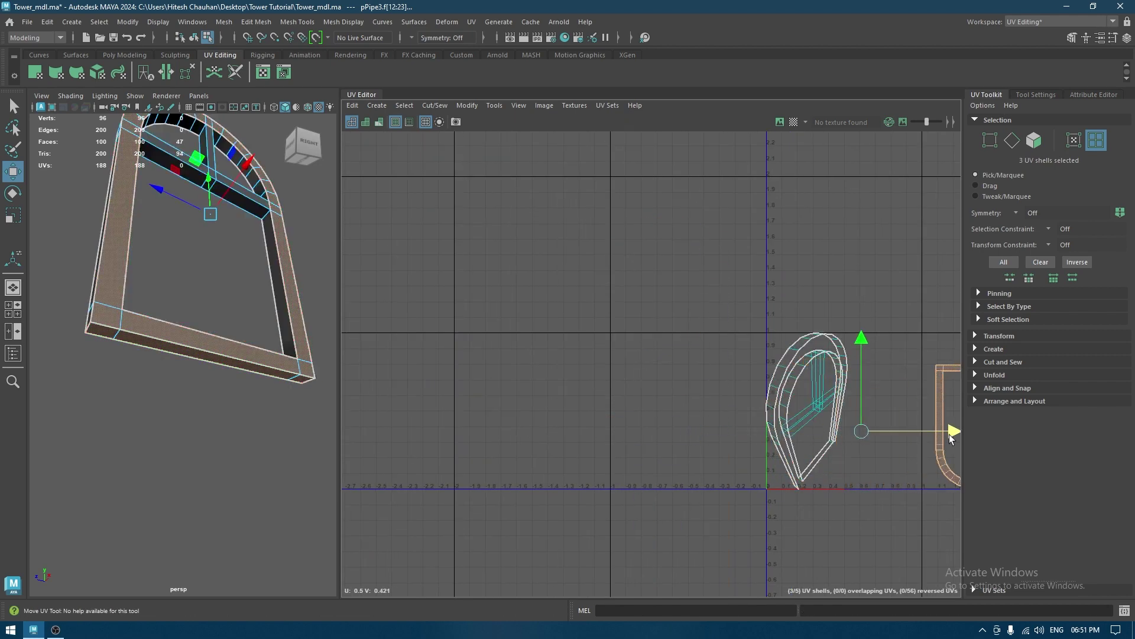
middle_click_drag(875, 431, 637, 393, "alt")
Rotate the upside-down arch shell upright to match the other one
left_click(735, 435)
key("e")
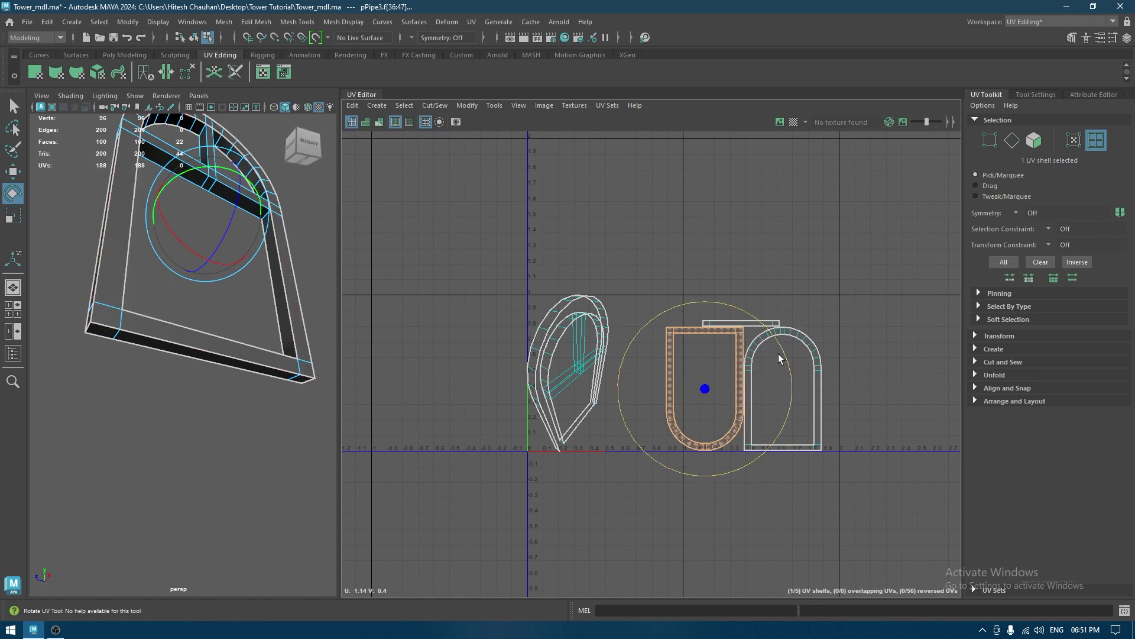
left_click_drag(782, 352, 398, 494)
key("w")
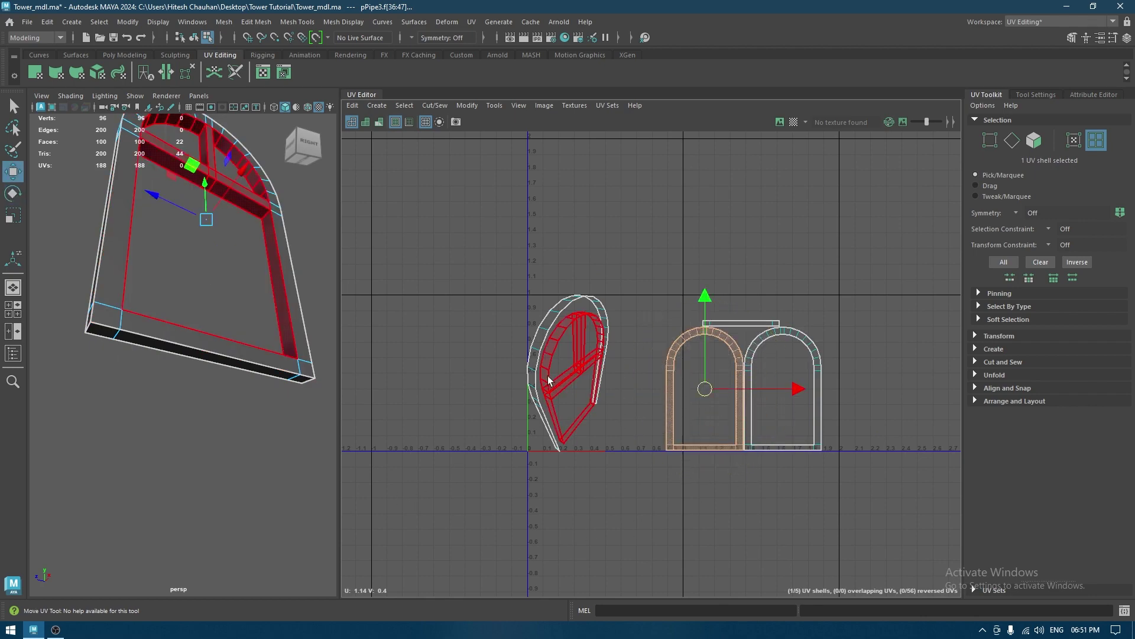
Select the edges where the inner arch faces meet the crossbar and vertical bar, and cut the UVs there
left_click(559, 378)
left_click_drag(267, 297, 222, 384, "alt")
middle_click_drag(243, 228, 259, 288, "alt")
right_click_drag(259, 289, 334, 276, "alt")
middle_click_drag(335, 276, 218, 384, "alt")
left_click_drag(219, 384, 259, 296, "alt")
right_click_drag(259, 282, 259, 252)
left_click(203, 231)
left_click_drag(243, 279, 208, 353, "alt")
left_click(141, 230, "shift")
left_click(123, 330, "shift")
left_click_drag(122, 329, 326, 356, "alt")
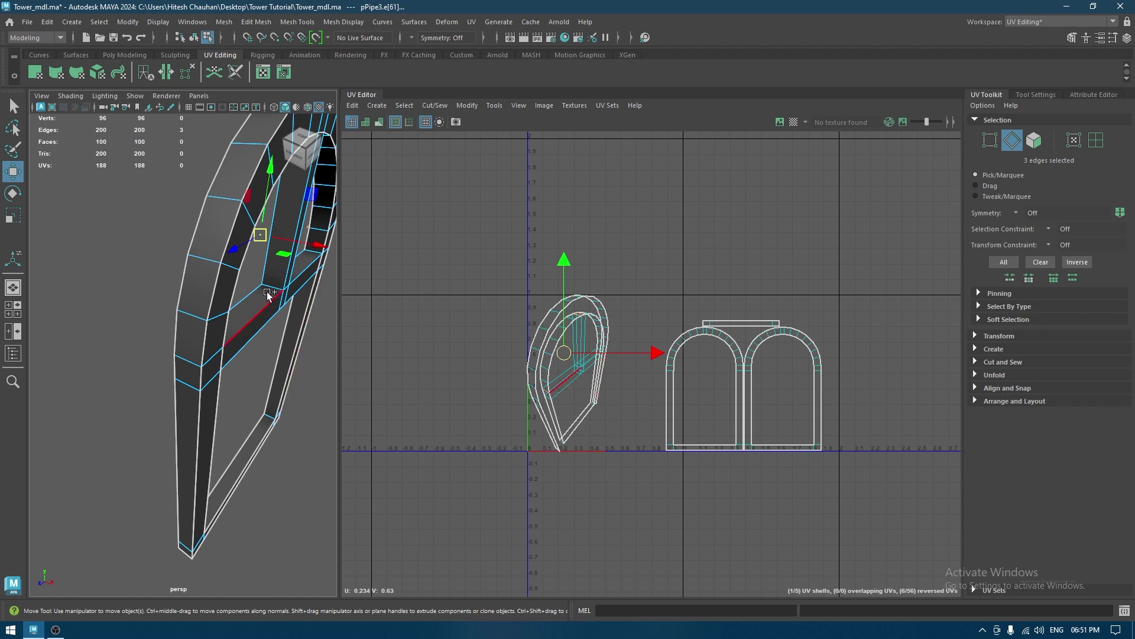
left_click_drag(290, 306, 224, 346, "alt")
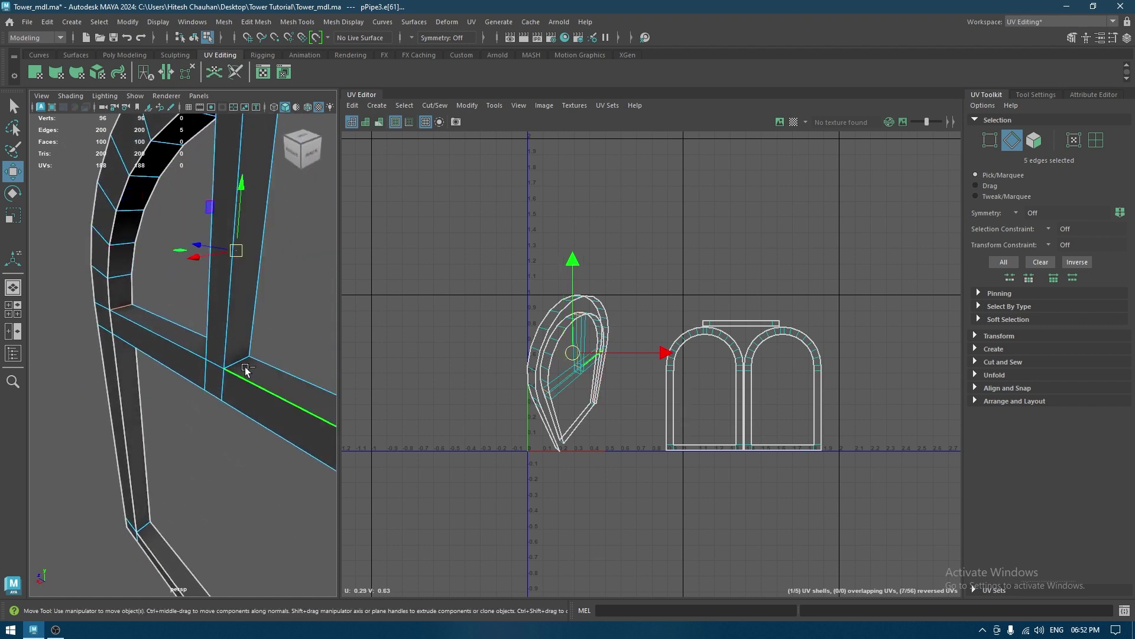
left_click(242, 361, "shift")
left_click_drag(243, 361, 235, 300, "alt")
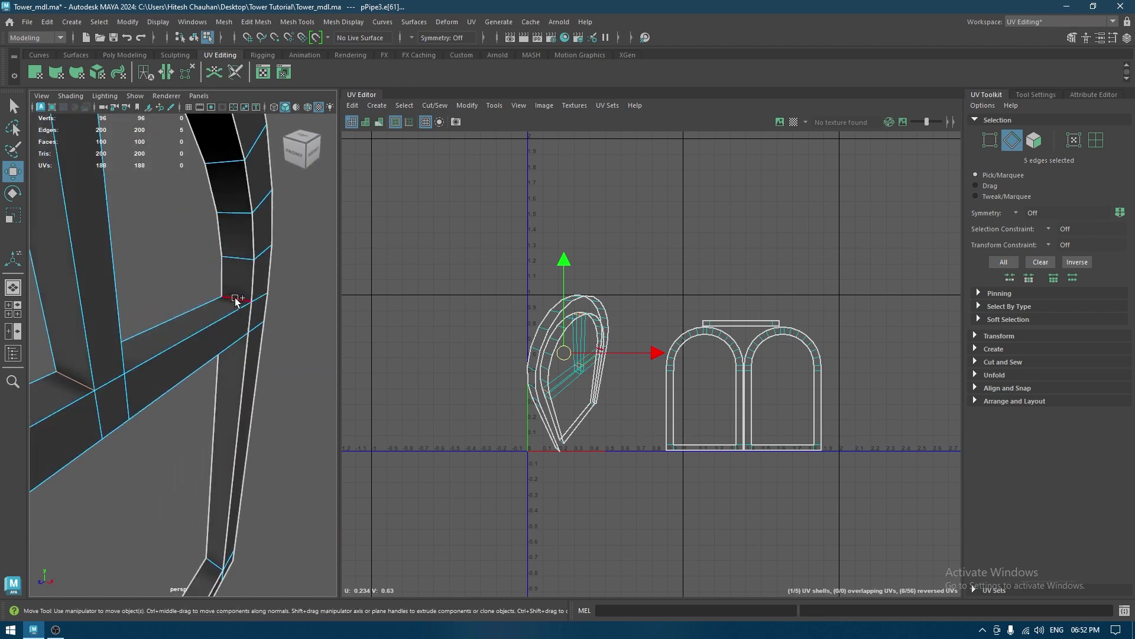
right_click_drag(666, 238, 567, 238, "shift")
Unfold the two inner arch strips and move them outside the UV tile
left_click(558, 310)
left_click_drag(563, 333, 444, 310)
key("ctrl+u")
left_click(598, 338)
key("ctrl+u")
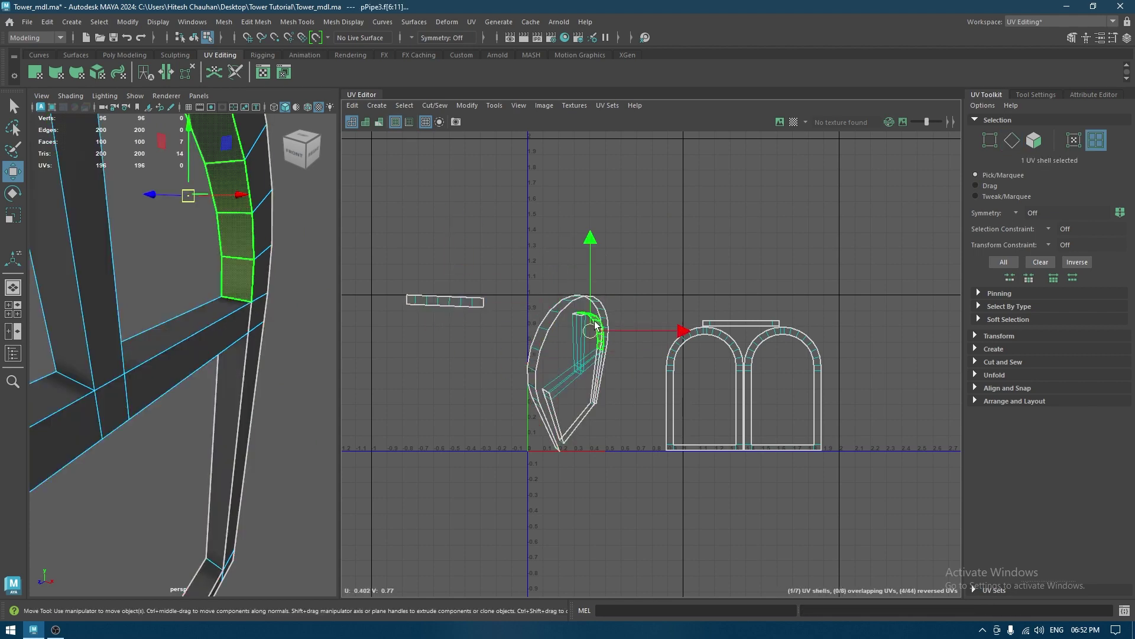
left_click_drag(597, 343, 418, 285)
Cut the vertical bar's UVs loose from the crossbar along the edges at its lower end
left_click(581, 363)
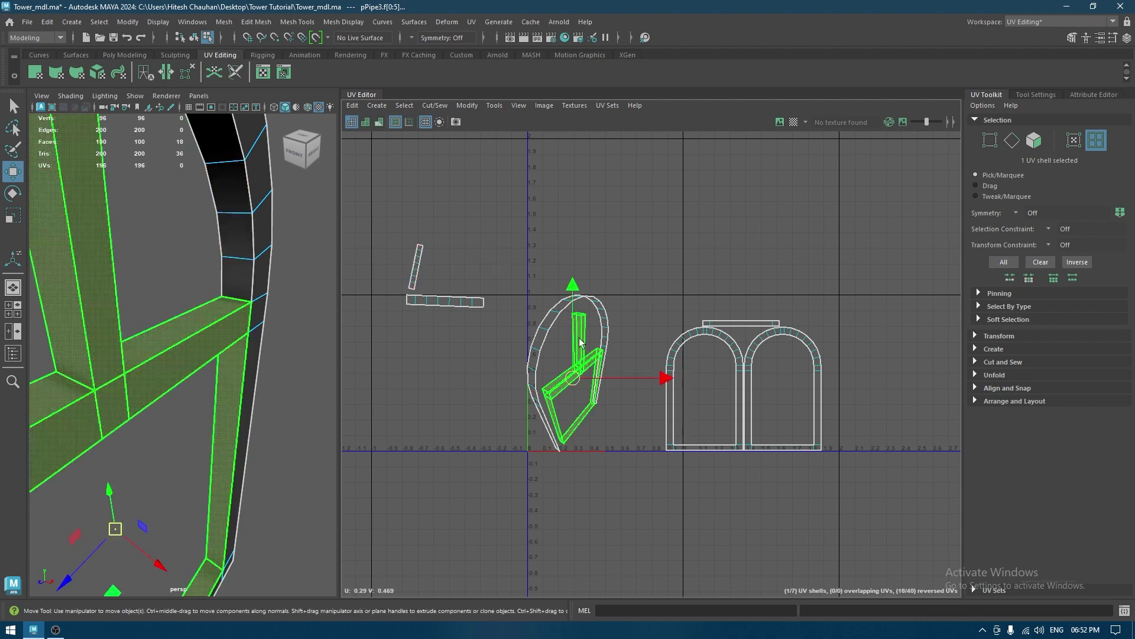
left_click_drag(273, 331, 160, 340, "alt")
middle_click_drag(159, 340, 324, 345, "alt")
left_click_drag(324, 345, 220, 344, "alt")
right_click_drag(219, 283, 215, 265)
left_click(267, 358)
right_click_drag(279, 283, 272, 241)
left_click_drag(276, 311, 186, 347, "alt")
left_click(139, 303)
middle_click_drag(185, 347, 232, 355, "alt")
left_click_drag(185, 362, 197, 282, "alt")
right_click_drag(641, 237, 540, 185)
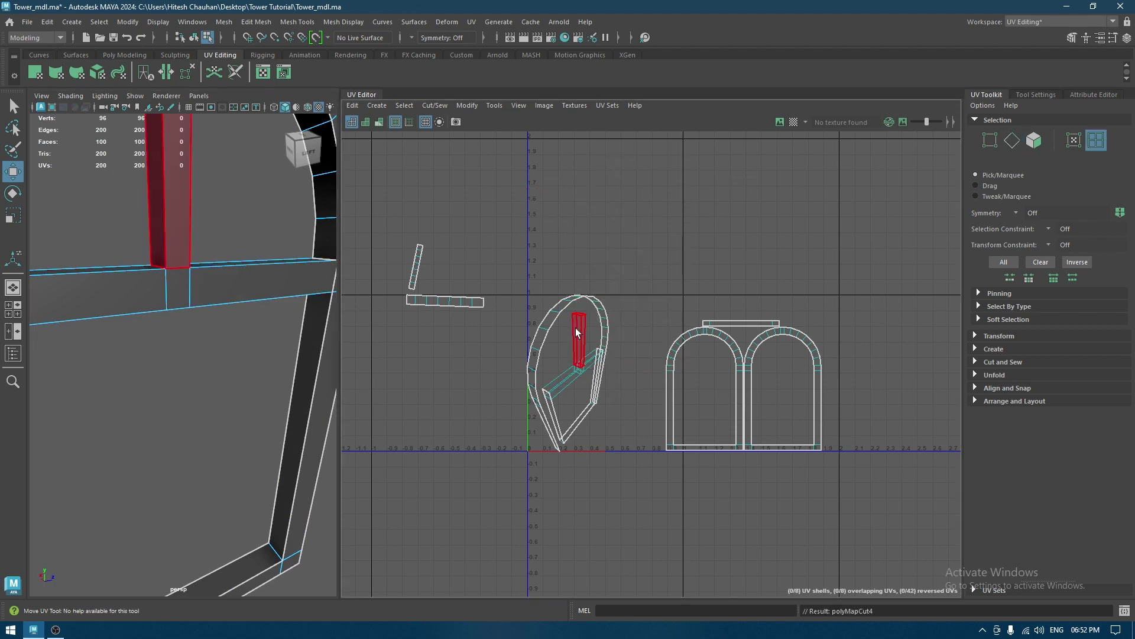
Move the vertical bar's shell above the others, cut it along one long edge and unfold it flat
left_click(576, 328)
key("ctrl+u")
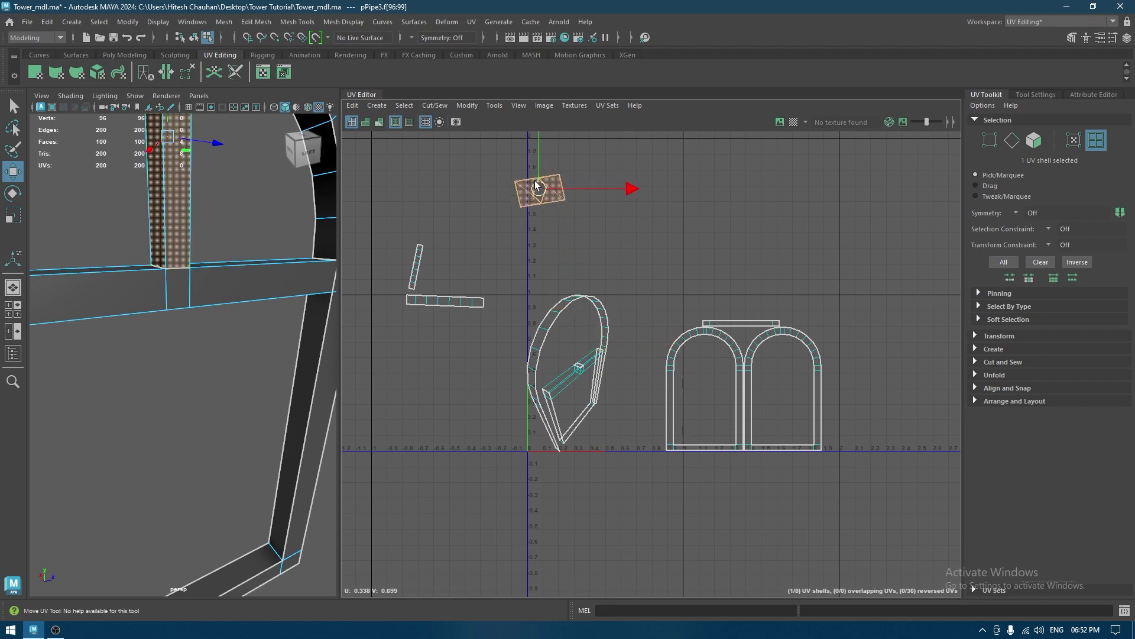
right_click_drag(246, 228, 390, 244, "alt")
left_click_drag(289, 256, 327, 395, "alt")
right_click_drag(327, 395, 289, 273, "alt")
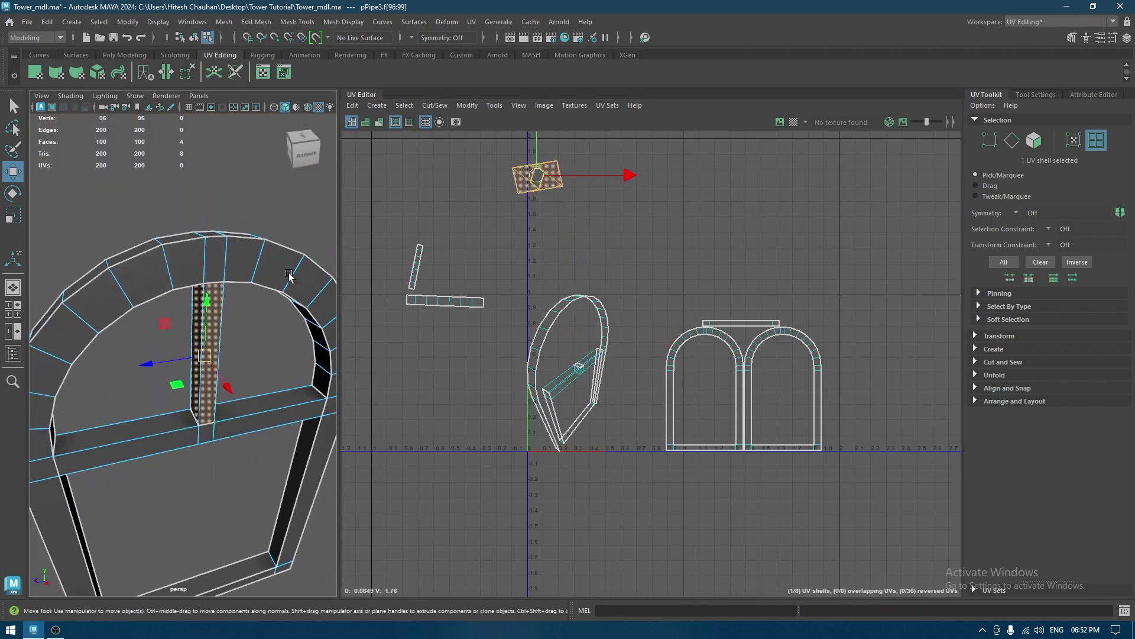
middle_click_drag(290, 273, 292, 284, "alt")
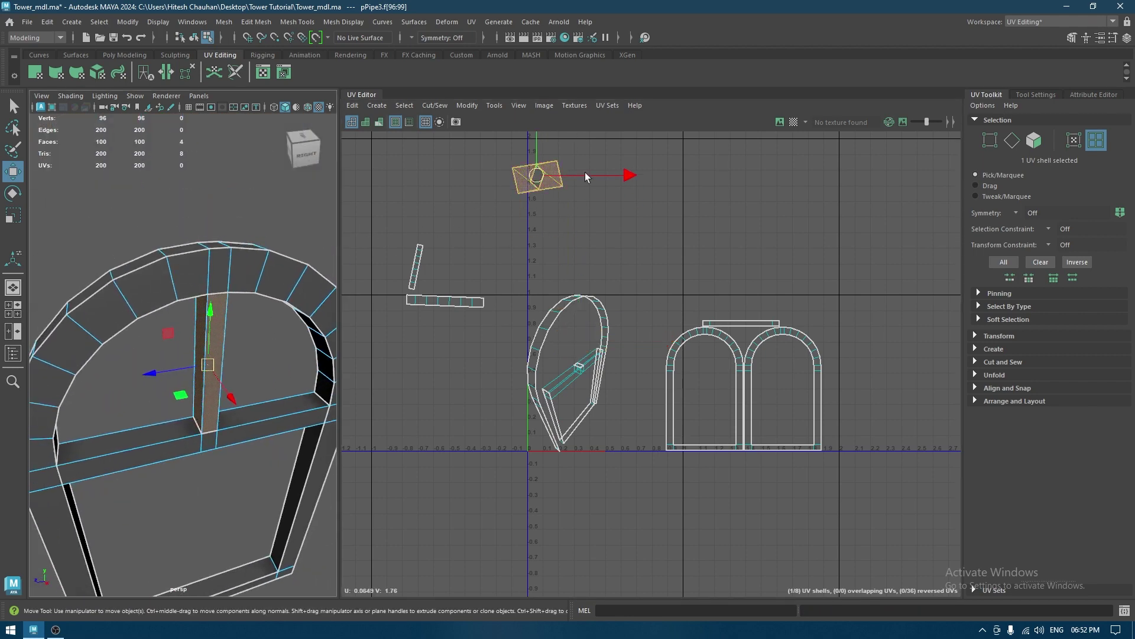
left_click(554, 181)
right_click_drag(616, 210, 567, 207, "shift")
left_click(530, 180)
key("ctrl+u")
Straighten the vertical bar's shell with Orient Shells and rotate it upright
left_click(585, 236)
left_click(543, 196)
key("e")
key("w")
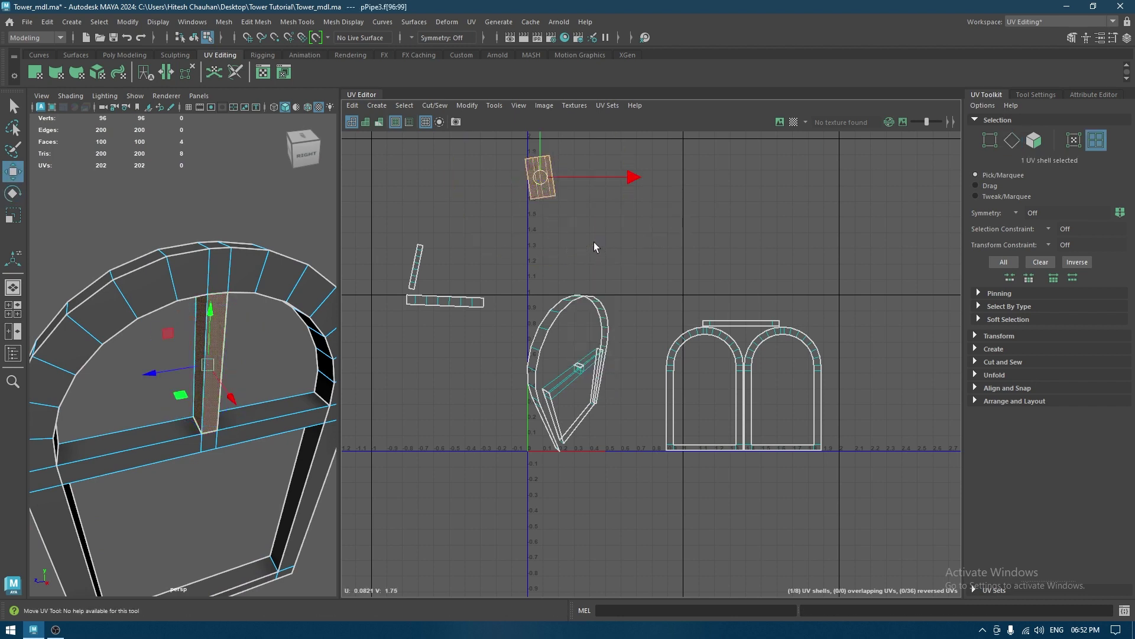
right_click_drag(594, 243, 595, 248, "shift")
left_click(581, 416)
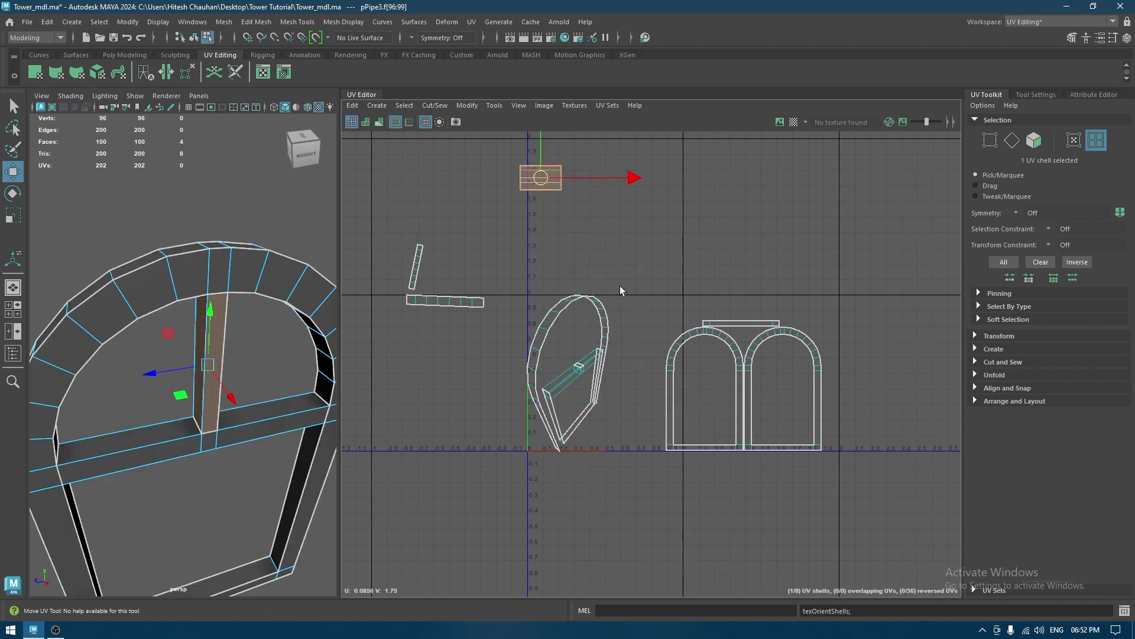
key("e")
left_click_drag(598, 278, 649, 208)
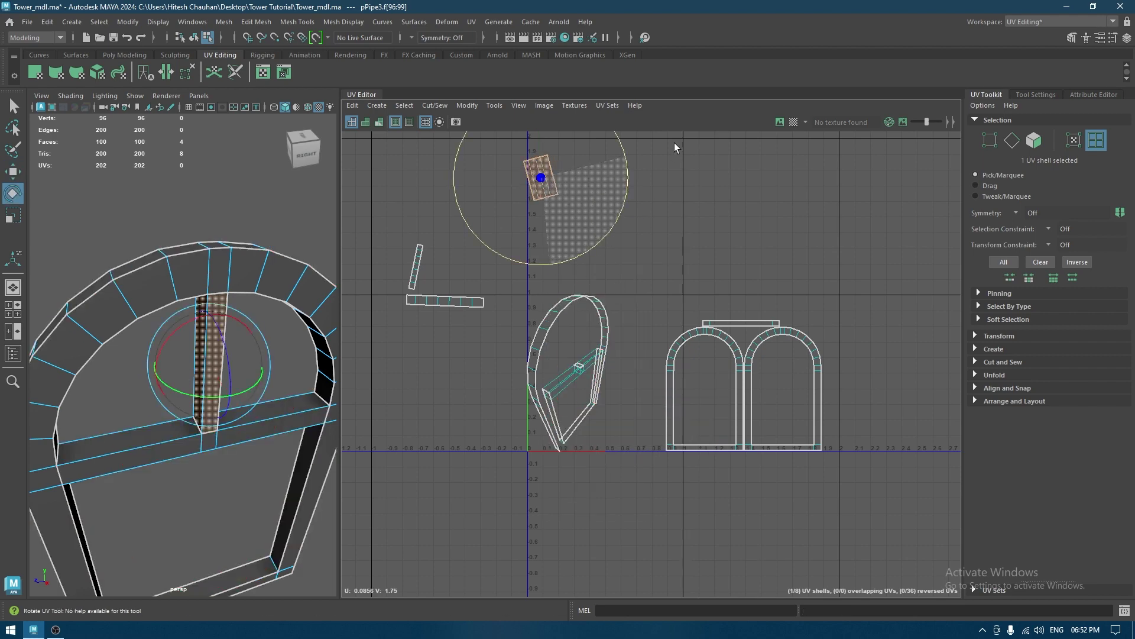
left_click_drag(674, 148, 672, 160)
key("w")
Unfold the frame's outer rim shell, orient it horizontally and move it above the two arch shells
left_click(579, 374)
scroll(207, 275, "down", 5)
left_click_drag(204, 273, 287, 266, "alt")
middle_click_drag(287, 266, 314, 184, "alt")
left_click(534, 359)
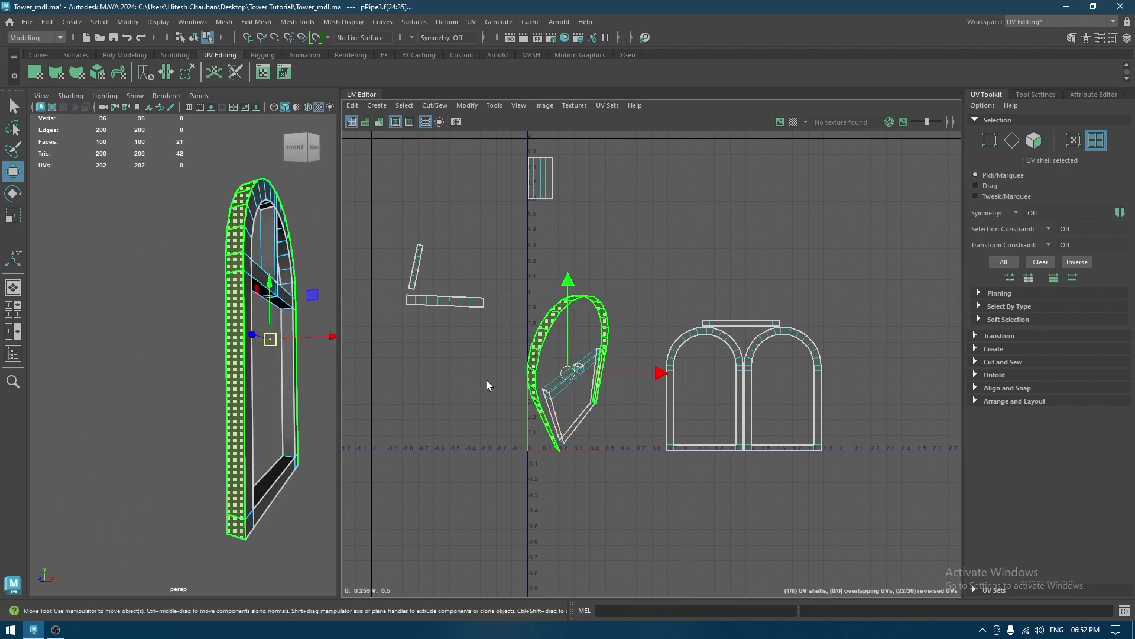
key("ctrl+u")
key("e")
left_click_drag(605, 424, 556, 459)
key("w")
right_click_drag(634, 264, 620, 434, "shift")
left_click_drag(584, 361, 722, 269)
Select the edges where the crossbar meets the lower opening's inner faces and cut the UVs along them
left_click(573, 371)
left_click_drag(291, 335, 224, 346, "alt")
middle_click_drag(244, 345, 310, 280, "alt")
left_click_drag(297, 282, 244, 260, "alt")
right_click_drag(243, 260, 240, 224)
left_click(227, 207)
left_click_drag(246, 187, 87, 275, "alt")
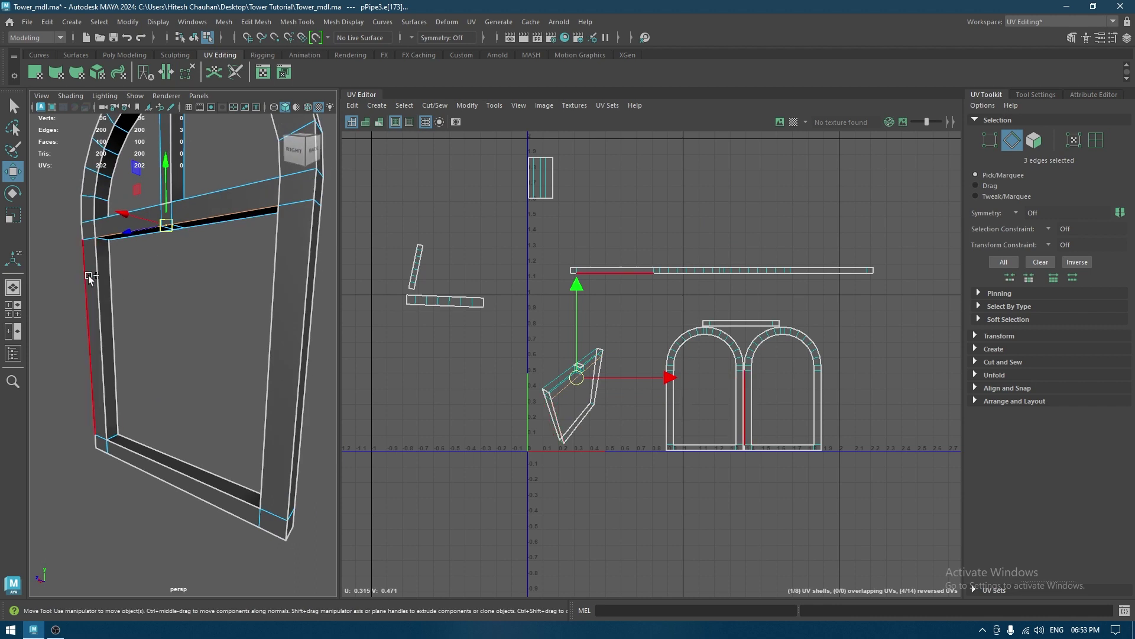
key("alt+shift")
scroll(361, 294, "down", 1)
left_click_drag(225, 291, 320, 299, "alt")
right_click(652, 229)
right_click_drag(651, 228, 662, 151, "shift")
right_click_drag(542, 203, 541, 204)
Move the crossbar shell outside the UV tile and shift the lower opening's inner shell downward, clear of the others
right_click_drag(565, 243, 519, 222)
left_click(562, 377)
left_click_drag(562, 374, 423, 352)
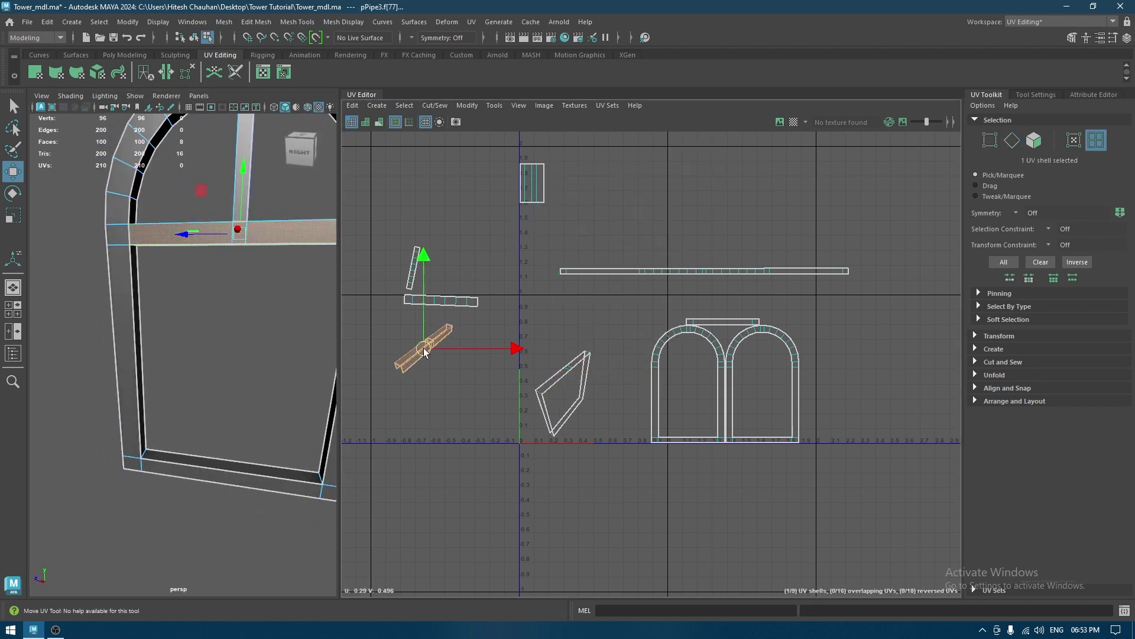
left_click(544, 398)
left_click_drag(562, 396, 571, 435)
Cut the lower opening's inner shell at one corner, unfold it into a strip and orient it horizontally
middle_click_drag(473, 388, 464, 369, "alt")
left_click_drag(302, 366, 331, 340, "alt")
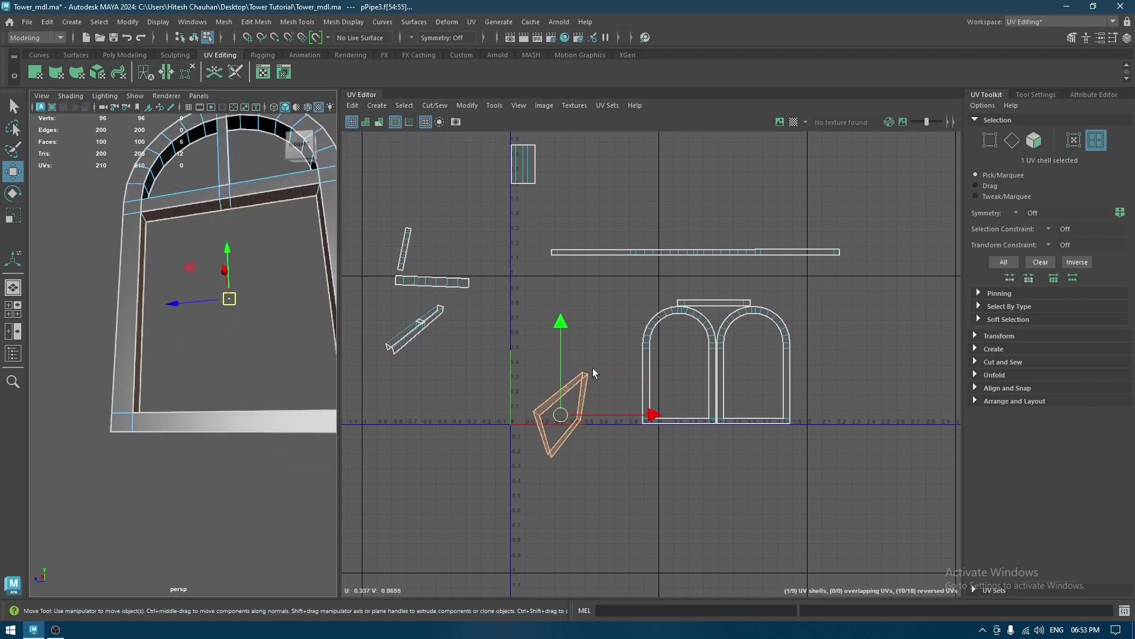
key("ctrl+u")
right_click_drag(592, 367, 593, 311)
middle_click_drag(598, 341, 605, 273, "alt")
right_click_drag(605, 274, 651, 464, "alt")
left_click(553, 343)
right_click_drag(576, 300, 495, 287, "shift")
left_click(531, 346)
key("ctrl+u")
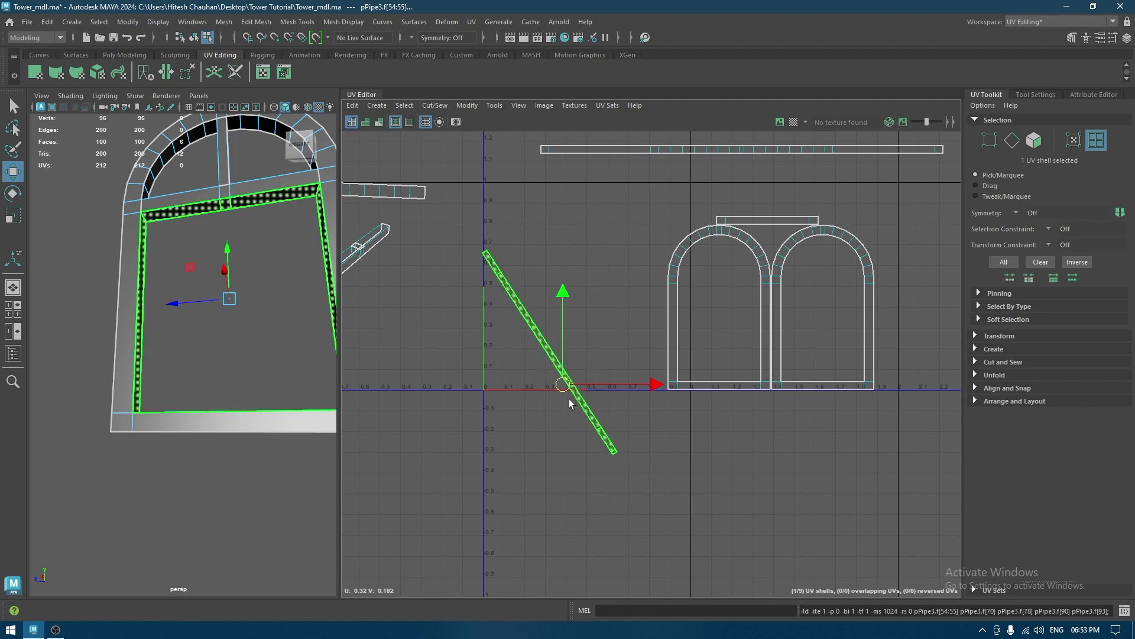
key("e")
right_click_drag(599, 339, 598, 510, "shift")
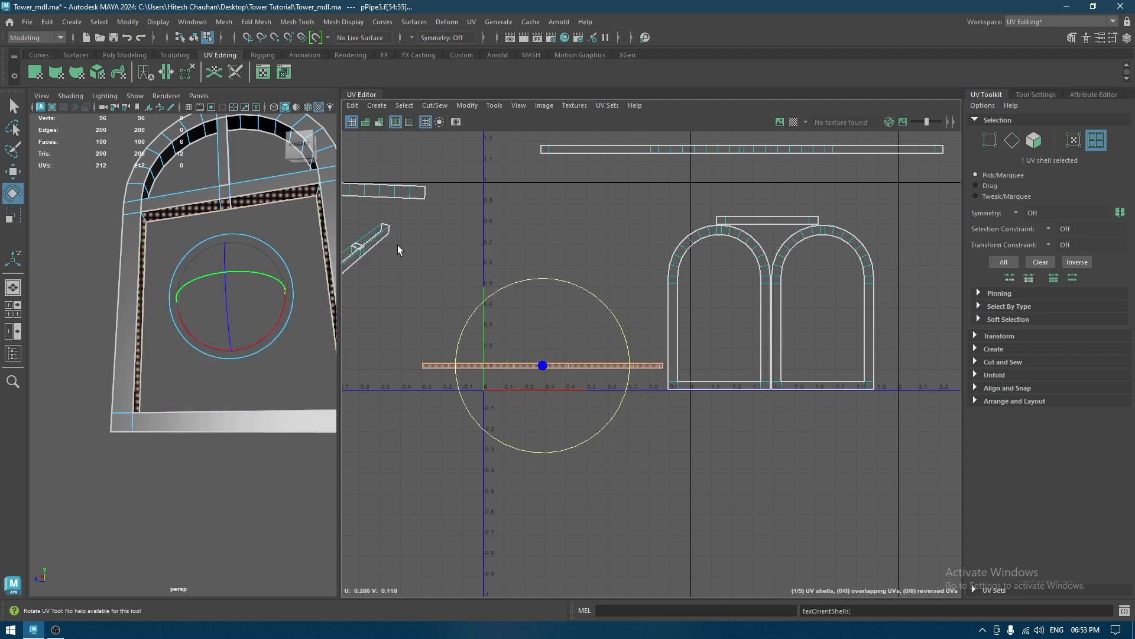
Unfold the crossbar shell and straighten it horizontally with Orient Shells
left_click(370, 243)
middle_click_drag(456, 236, 622, 265, "alt")
left_click_drag(289, 222, 298, 291, "alt")
key("w")
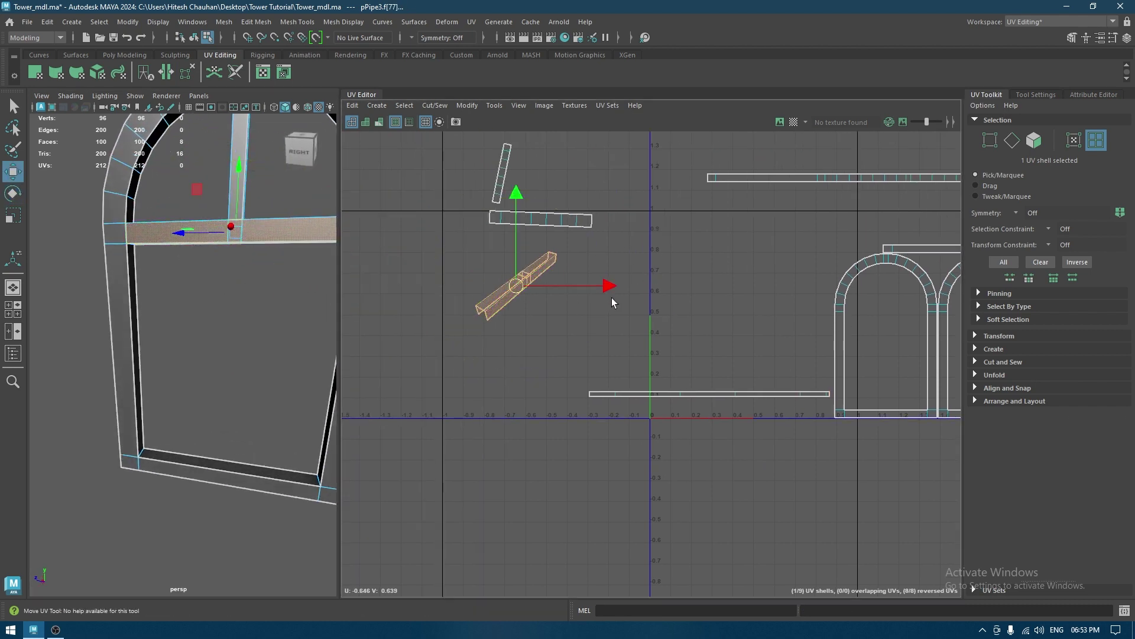
key("ctrl+u")
left_click(525, 334)
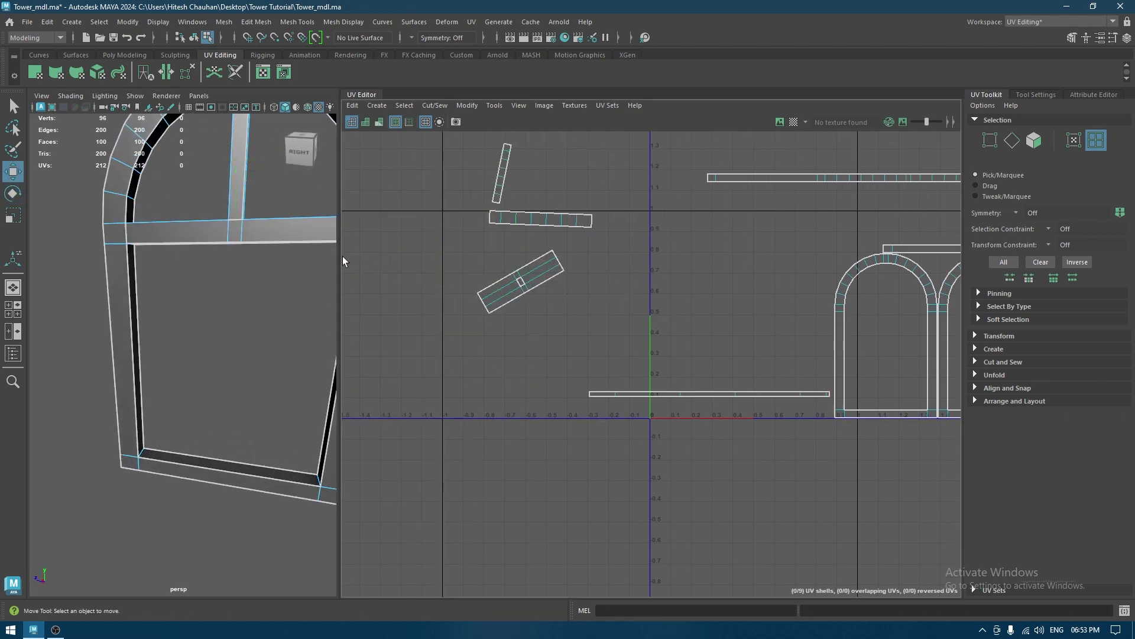
left_click(554, 287)
key("e")
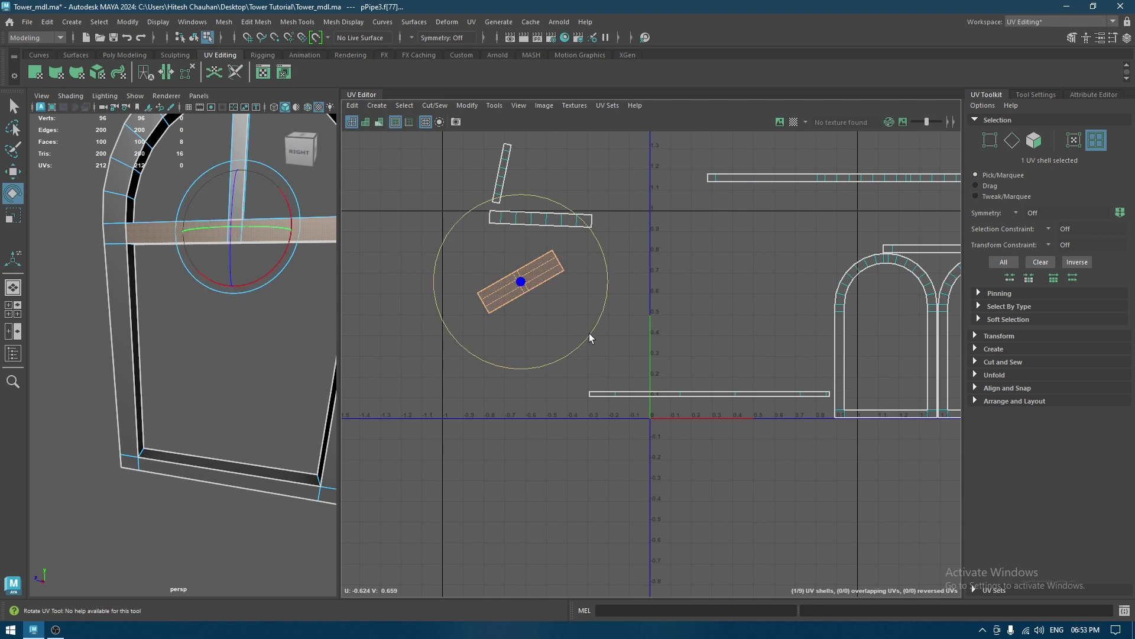
left_click_drag(587, 330, 547, 348)
right_click_drag(621, 270, 613, 442, "shift")
Select all the window frame's UV shells and lay them out inside the UV tile
key("w")
right_click_drag(691, 394, 612, 112, "alt")
right_click_drag(644, 258, 597, 241)
right_click_drag(677, 355, 615, 110, "alt")
left_click_drag(583, 197, 855, 421)
right_click_drag(809, 278, 661, 382, "shift")
key("f")
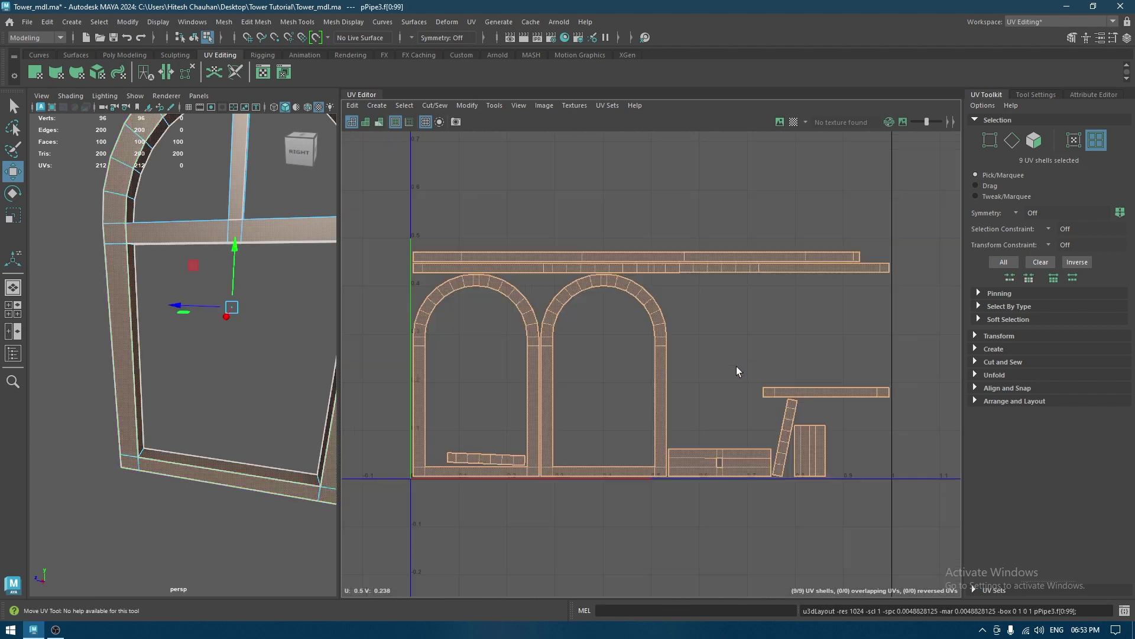
Straighten the two tilted inner arch strips with Orient Shells
left_click(776, 428)
right_click_drag(776, 429, 763, 511, "shift")
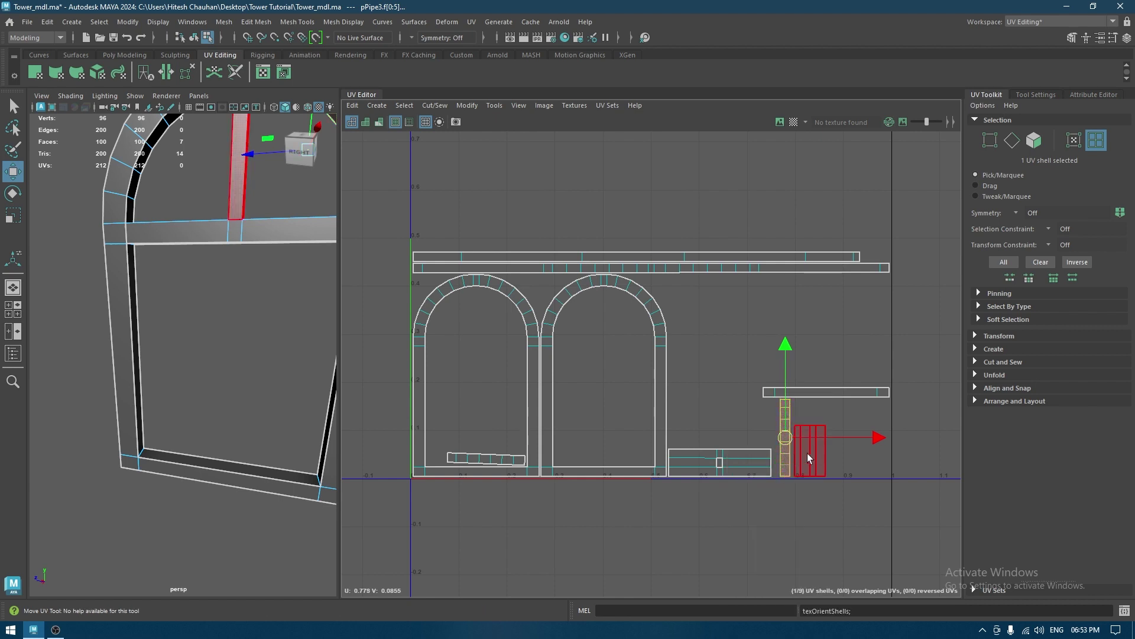
left_click(494, 459)
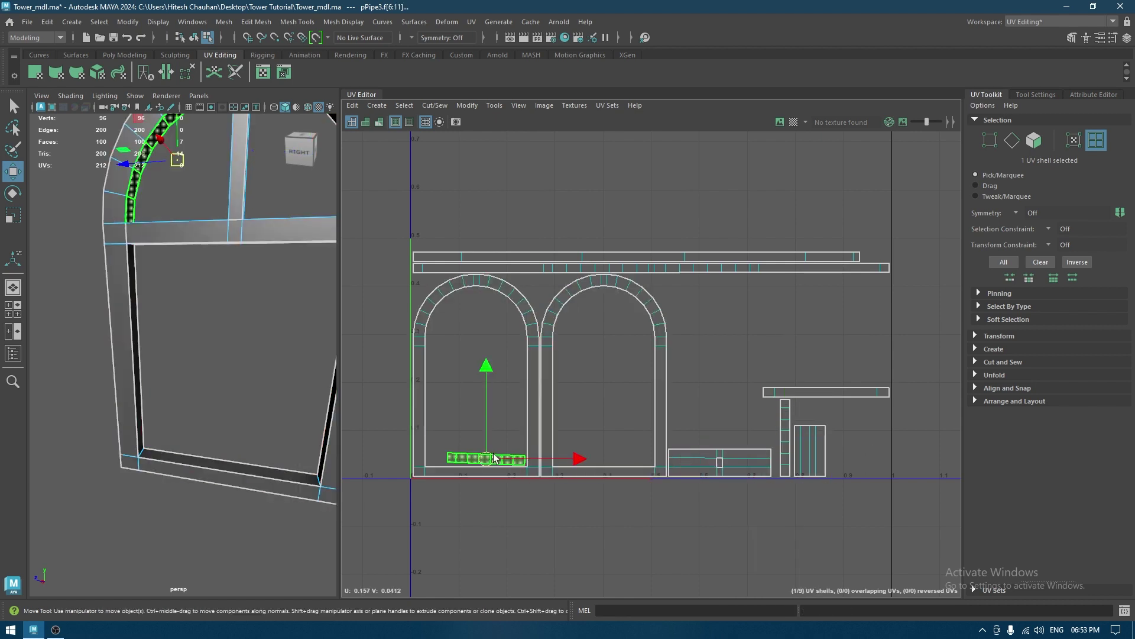
scroll(598, 472, "down", 3)
scroll(243, 228, "down", 5)
left_click_drag(271, 189, 301, 210, "alt")
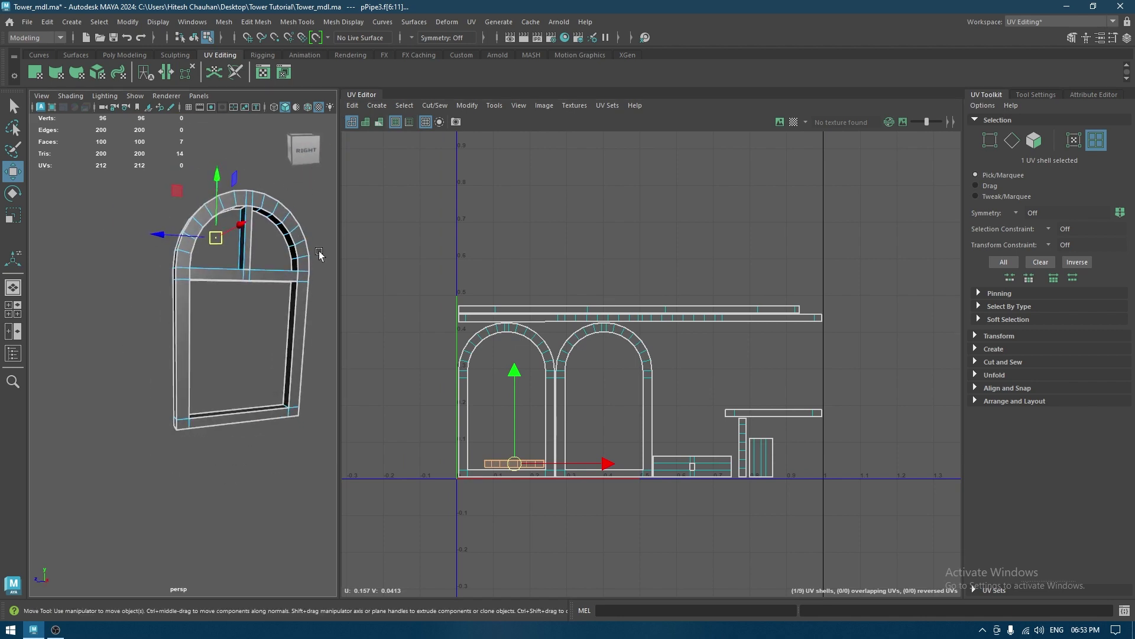
Rotate the upright inner arch strip horizontal and place it above the matching strip inside the first arch shell
left_click(284, 228)
key("e")
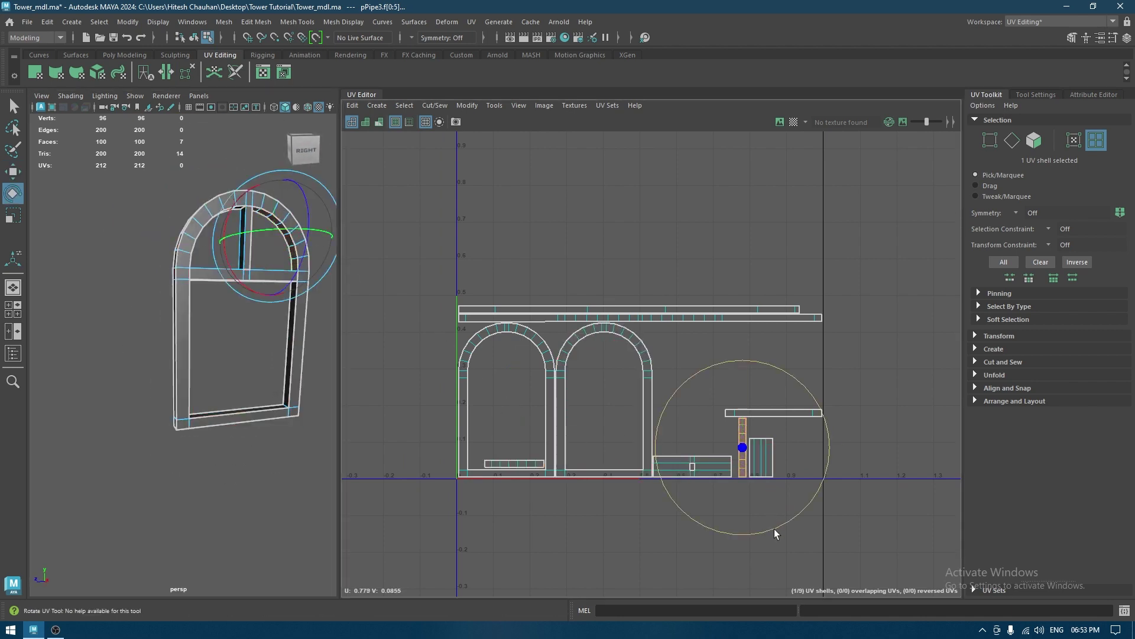
key("w")
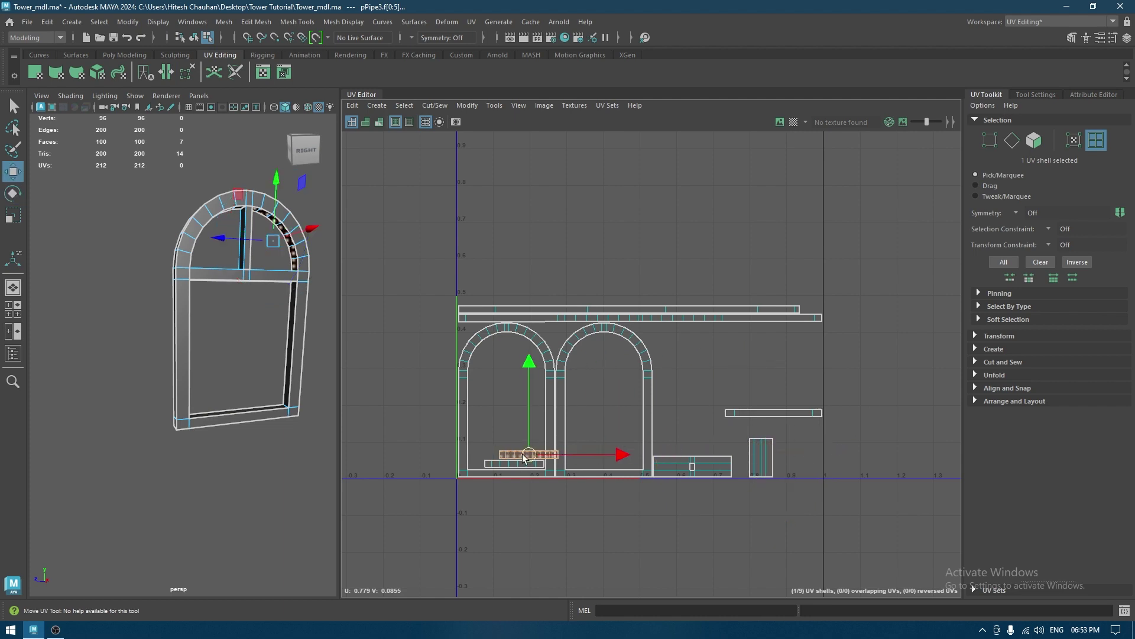
Move the vertical bar's shell and the frame's bottom strip to sit directly above the crossbar shell
left_click(761, 456)
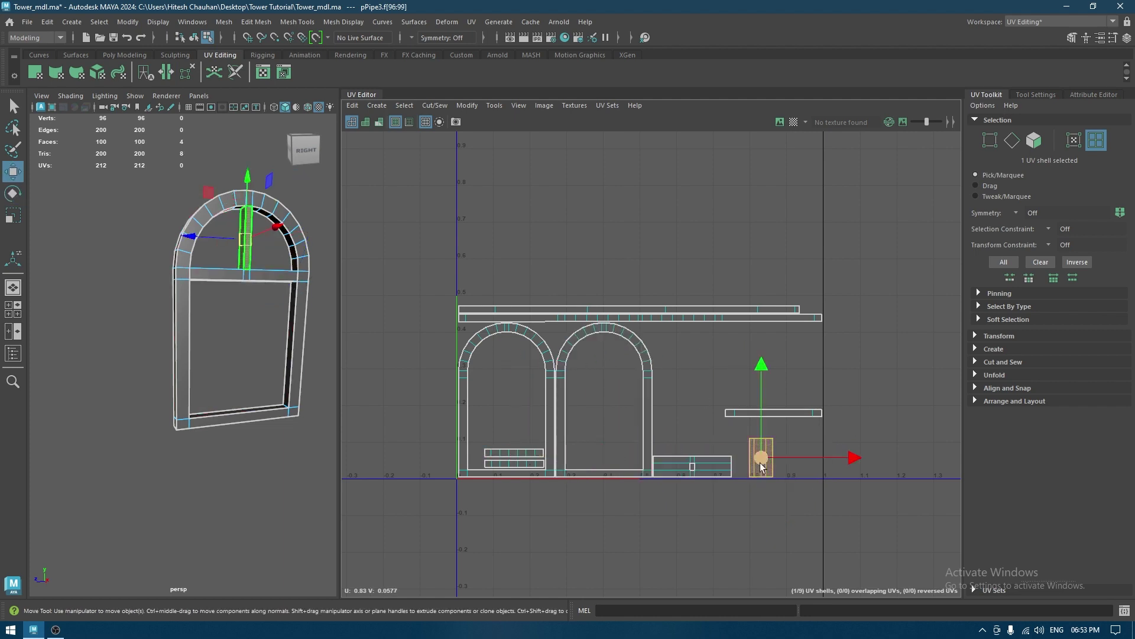
left_click_drag(761, 456, 671, 439)
left_click(773, 413)
left_click_drag(773, 413, 734, 446)
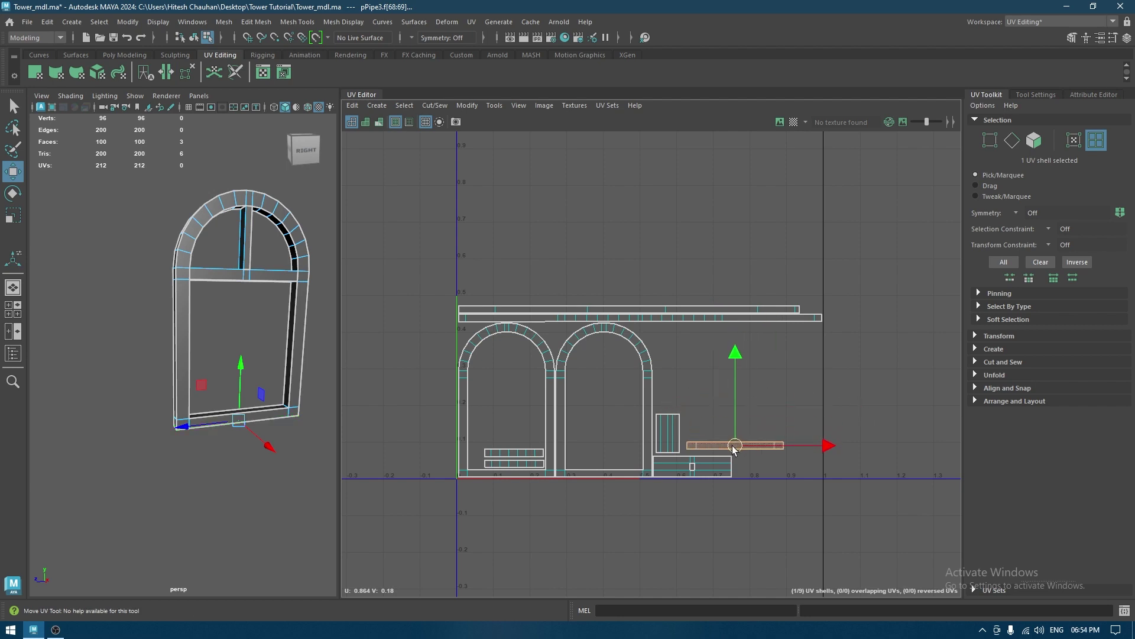
Return to object mode, check the frame with the checker map, save the scene and show the hidden tower parts
right_click_drag(236, 353, 260, 295)
left_click(794, 121)
mouse_move(196, 264)
left_mouse_down("alt")
mouse_move(395, 271)
mouse_move(383, 287)
mouse_move(194, 266)
left_mouse_up("alt")
right_click_drag(194, 266, 249, 229, "alt")
left_click(796, 121)
key("ctrl+s")
key("ctrl+shift+h")
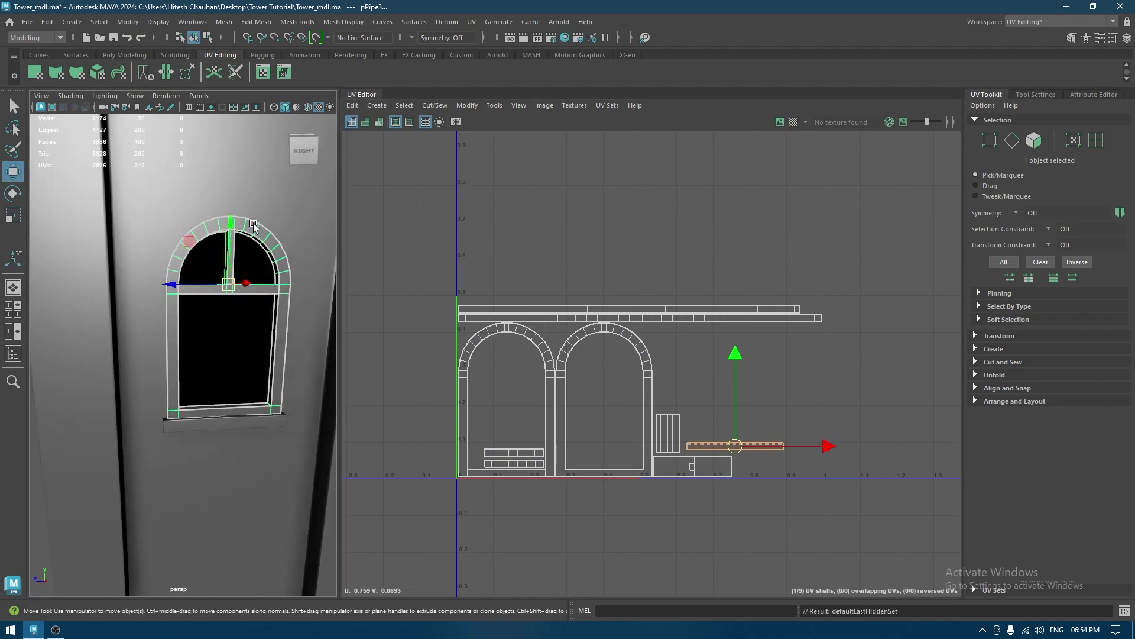
Select the wall panel on the tower's upper section and isolate it in the viewport
right_click_drag(259, 260, 204, 252, "alt")
left_click_drag(204, 251, 303, 293, "alt")
right_click_drag(304, 293, 266, 255, "alt")
left_click_drag(266, 255, 299, 207, "alt")
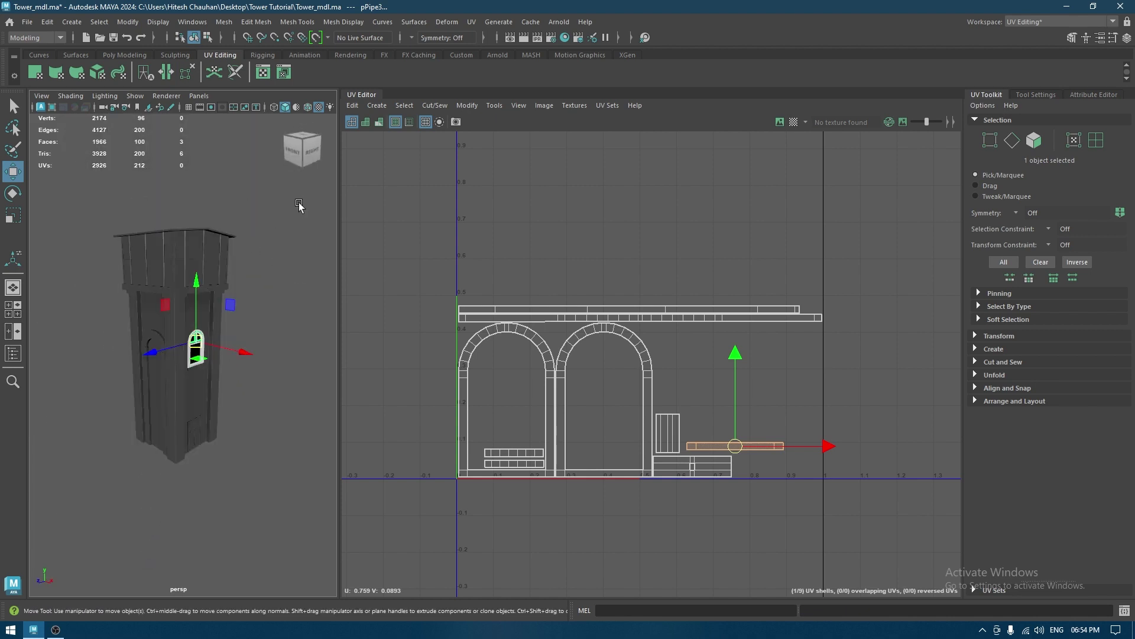
right_click_drag(172, 207, 207, 225, "alt")
left_click(224, 210)
left_click_drag(271, 208, 207, 295, "alt")
right_click_drag(207, 296, 229, 325, "alt")
left_click_drag(228, 325, 160, 317, "alt")
right_click_drag(160, 317, 194, 332, "alt")
left_click_drag(194, 330, 199, 337, "alt")
right_click_drag(199, 337, 196, 314, "alt")
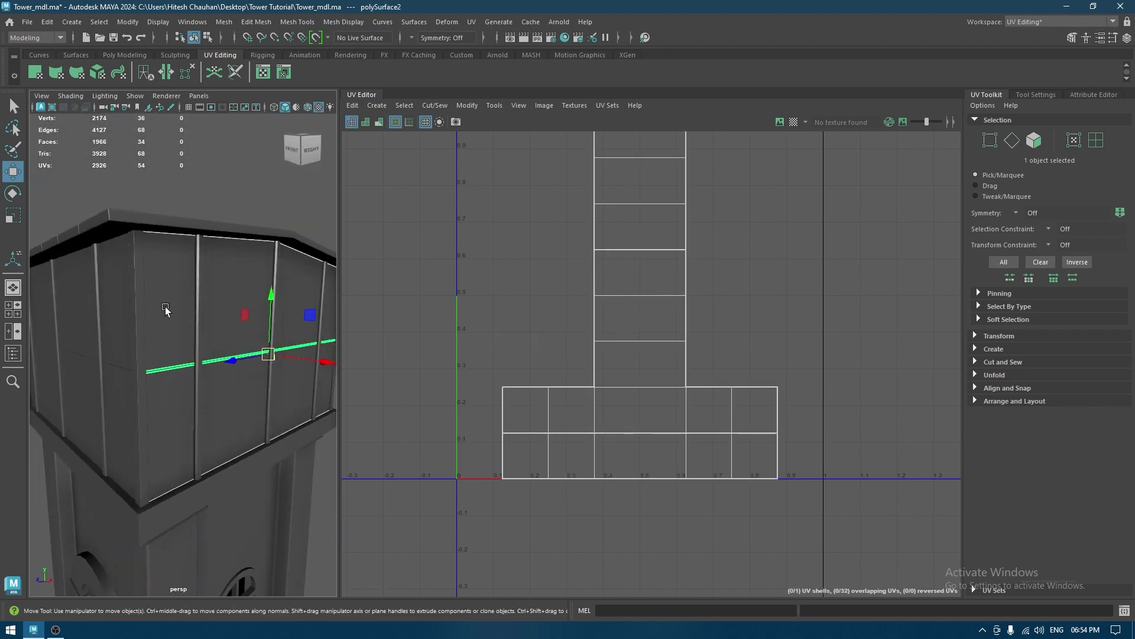
key("ctrl+1")
mouse_move(204, 339)
left_mouse_down("alt")
mouse_move(254, 355)
mouse_move(201, 355)
mouse_move(208, 339)
left_mouse_up("alt")
scroll(199, 346, "down", 5)
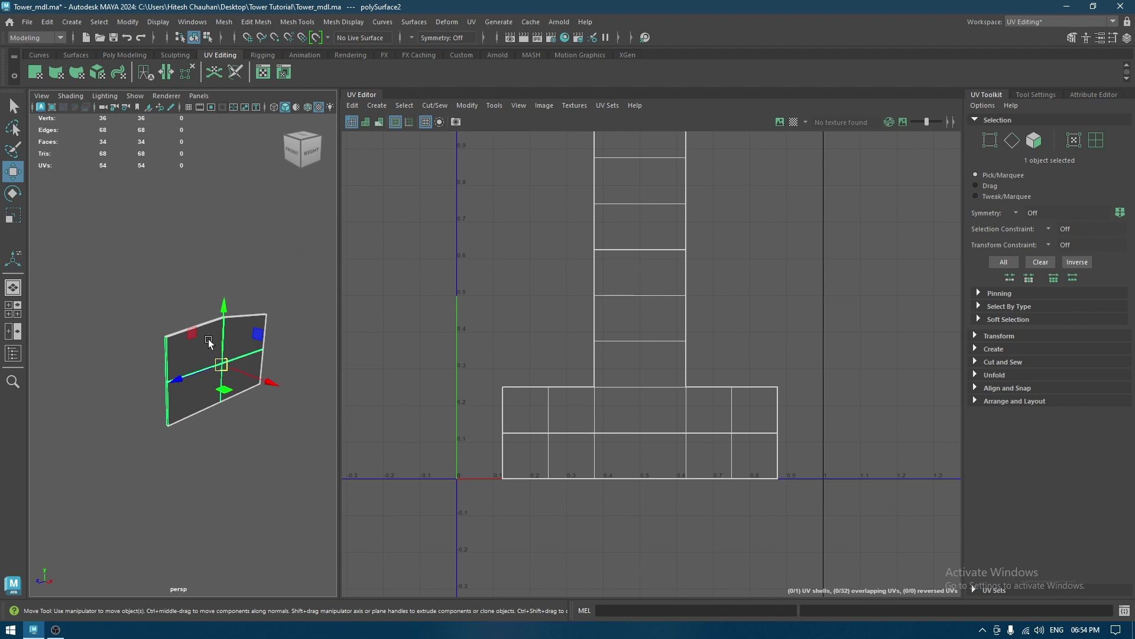
left_click_drag(208, 339, 205, 352, "alt")
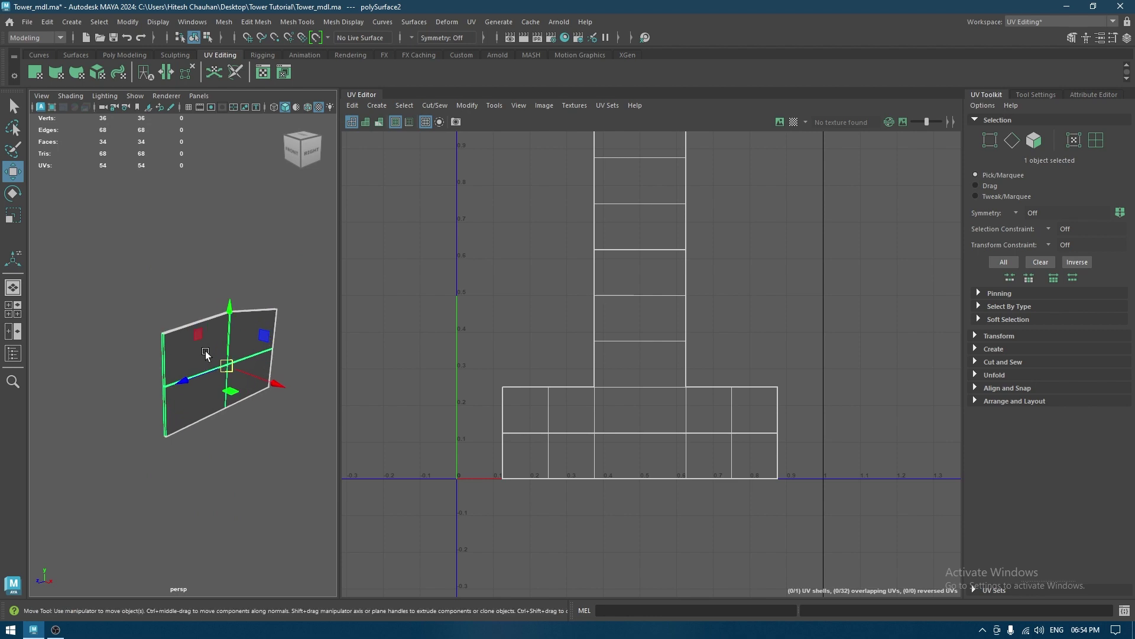
right_click_drag(143, 277, 177, 355, "alt")
left_click_drag(178, 355, 235, 294, "alt")
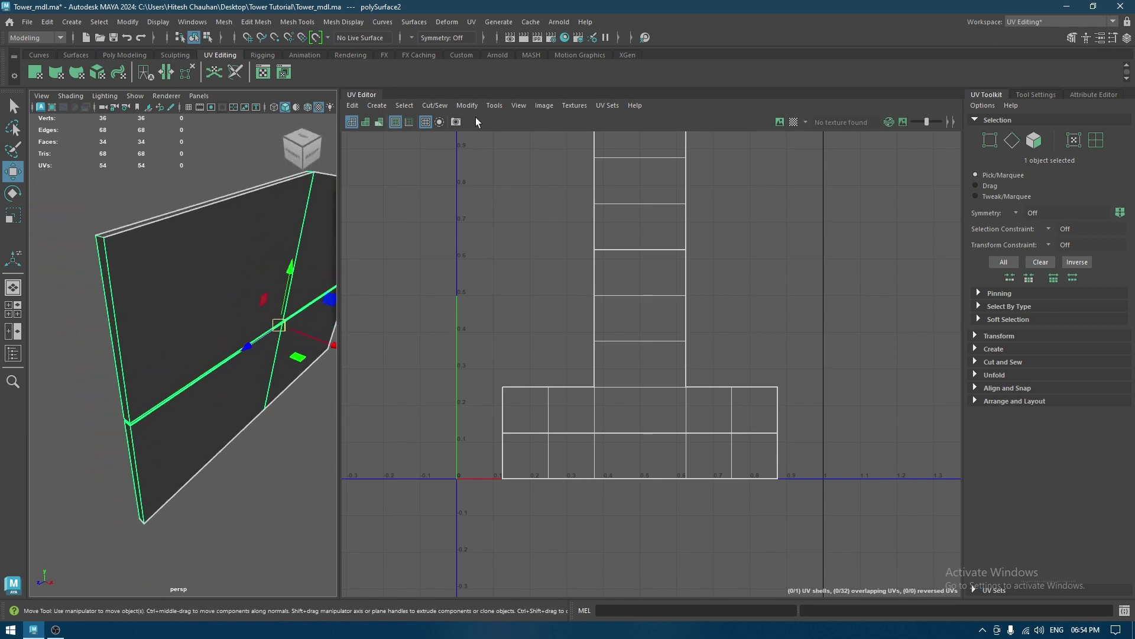
Apply an automatic UV projection to the isolated wall panel and switch to edge selection
left_click(382, 106)
left_click(403, 148)
key("w")
right_click(621, 252)
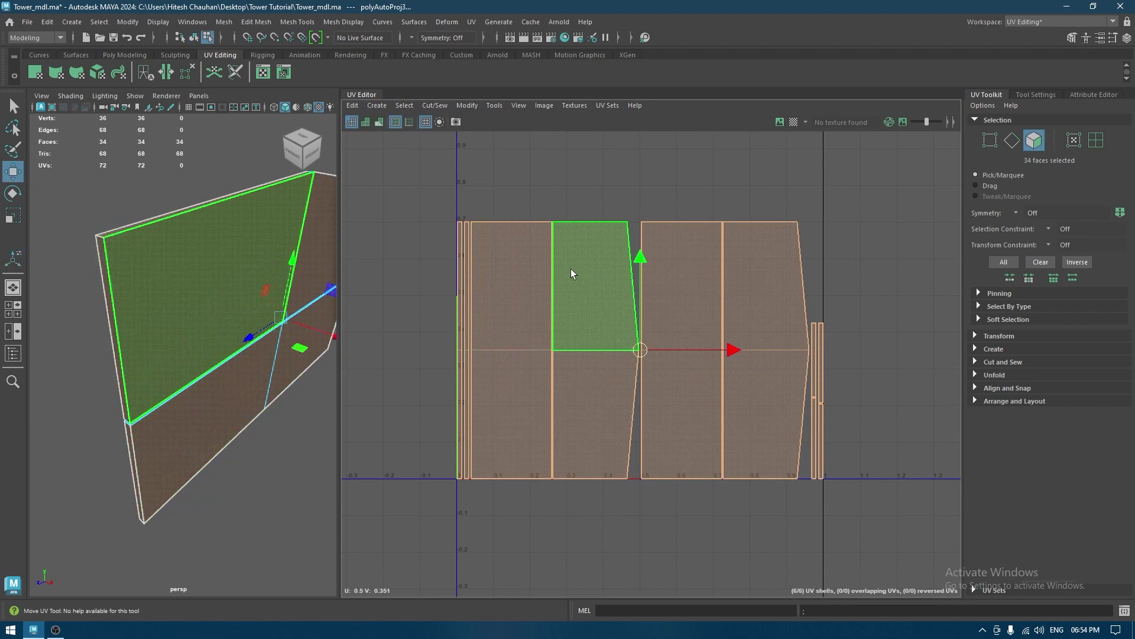
right_click_drag(624, 254, 598, 206)
Sew the thin edge strips onto both halves of the first panel shell's top edge
left_click(531, 221)
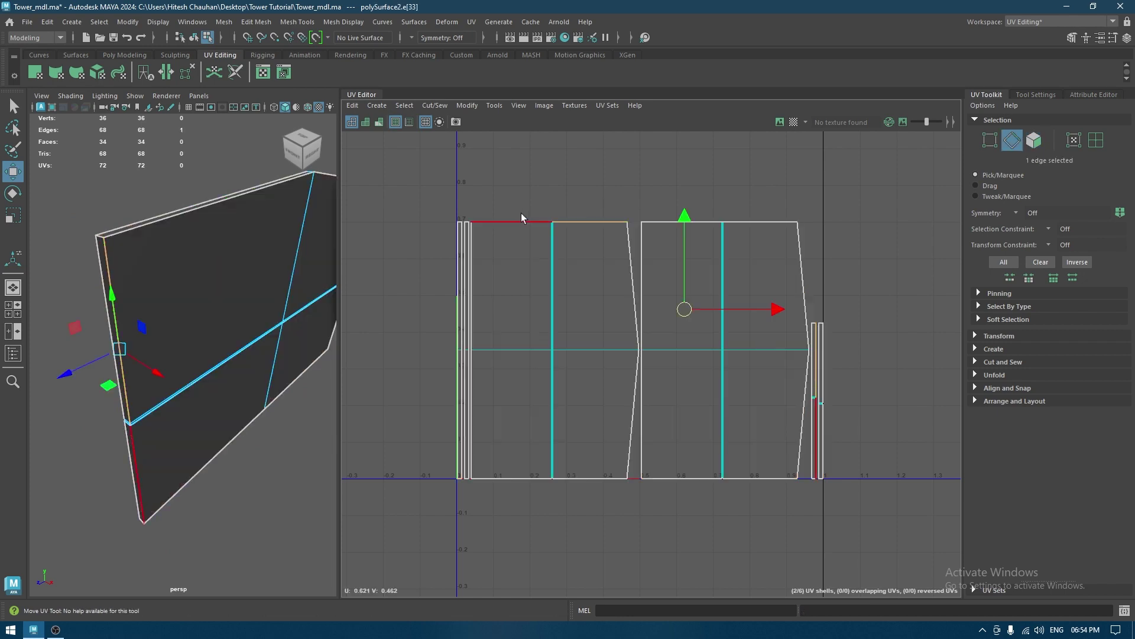
right_click_drag(523, 217, 556, 213, "shift")
middle_click_drag(560, 222, 565, 240, "alt")
right_click_drag(565, 240, 600, 358, "alt")
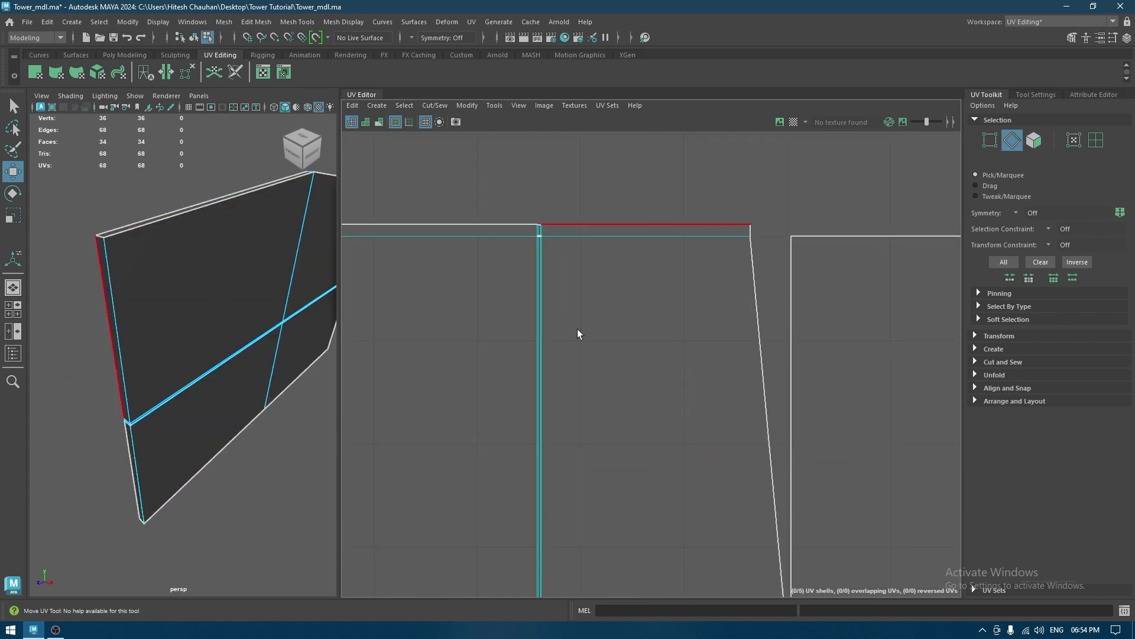
left_click_drag(525, 248, 517, 235)
right_click_drag(526, 243, 561, 244, "shift")
right_click_drag(569, 331, 559, 272, "alt")
Try to sew the neighbouring shells together at the top edge of the first panel shell
left_click(567, 275)
left_click(482, 276)
right_click_drag(483, 276, 470, 186, "shift")
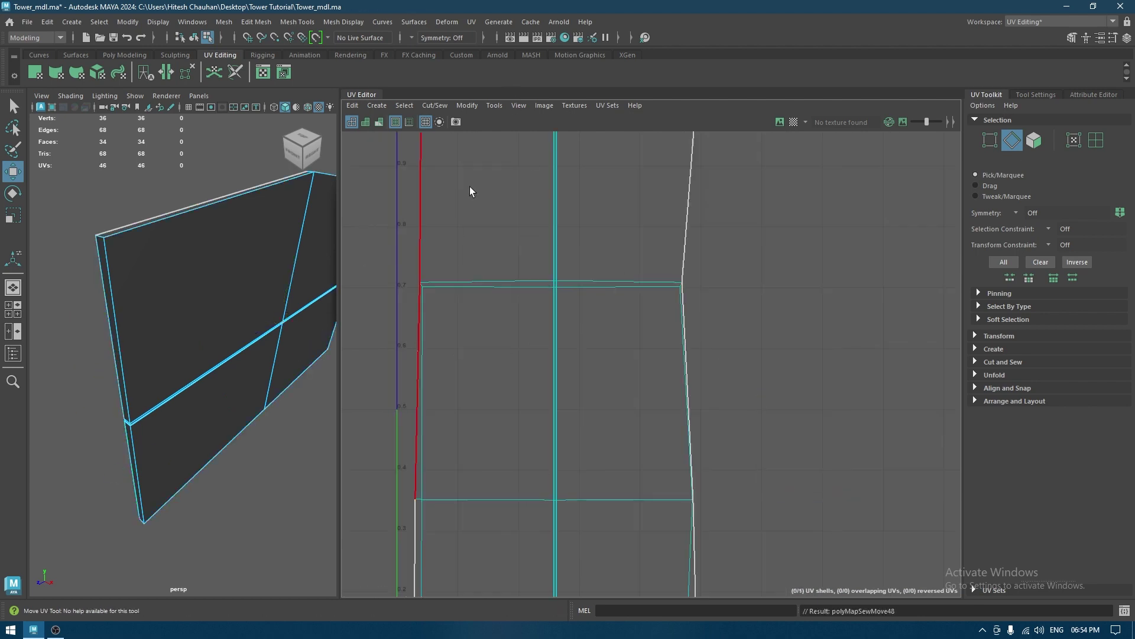
key("ctrl+z")
Sew the second panel shell above the first one and attach the remaining thin strip to the stack's top edge
left_click(483, 277)
right_click_drag(483, 277, 562, 256, "shift")
scroll(588, 303, "down", 2)
scroll(588, 302, "down", 2)
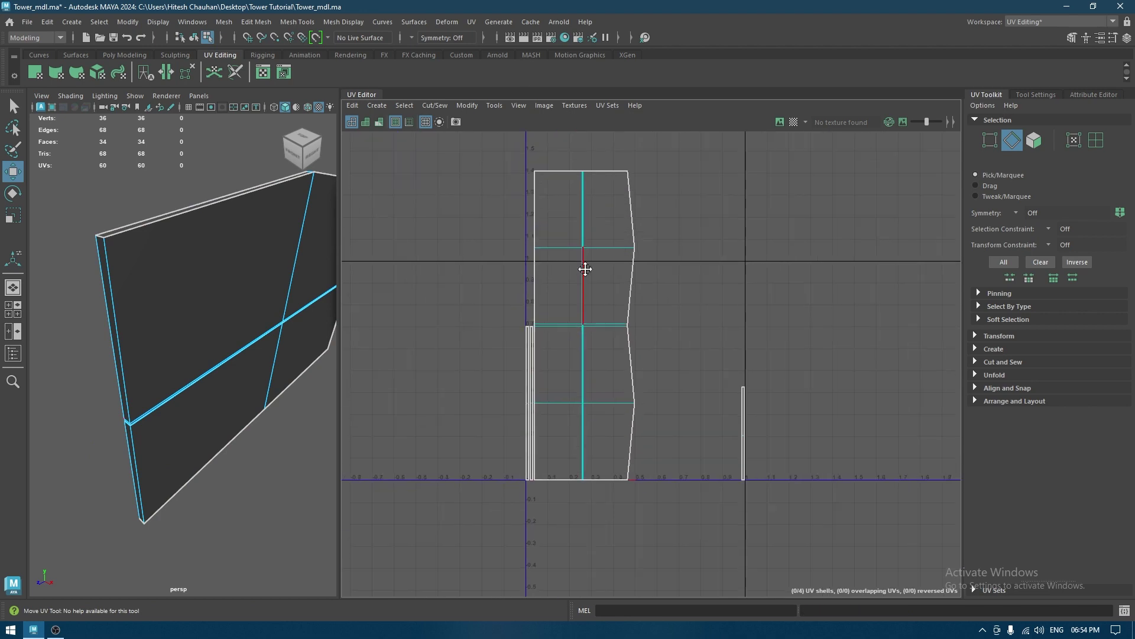
left_click(550, 206)
double_click(548, 203)
right_click_drag(547, 204, 591, 212, "shift")
left_click(615, 524)
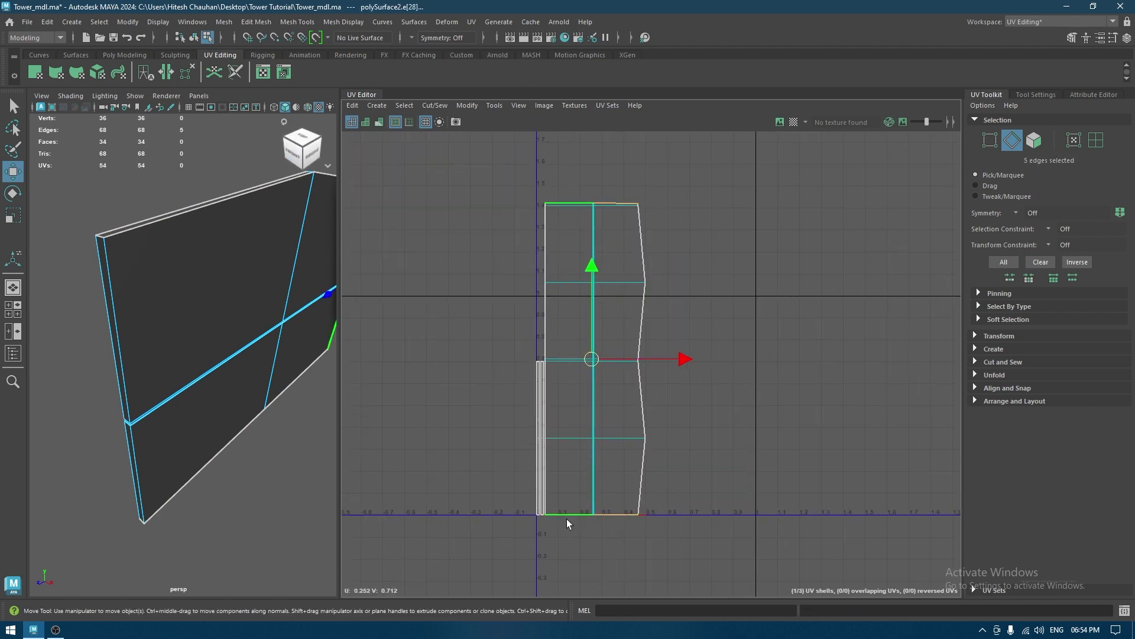
Sew a thin side strip onto the left edge of the upper panel in the stacked shell
left_click(527, 264)
left_click(548, 320)
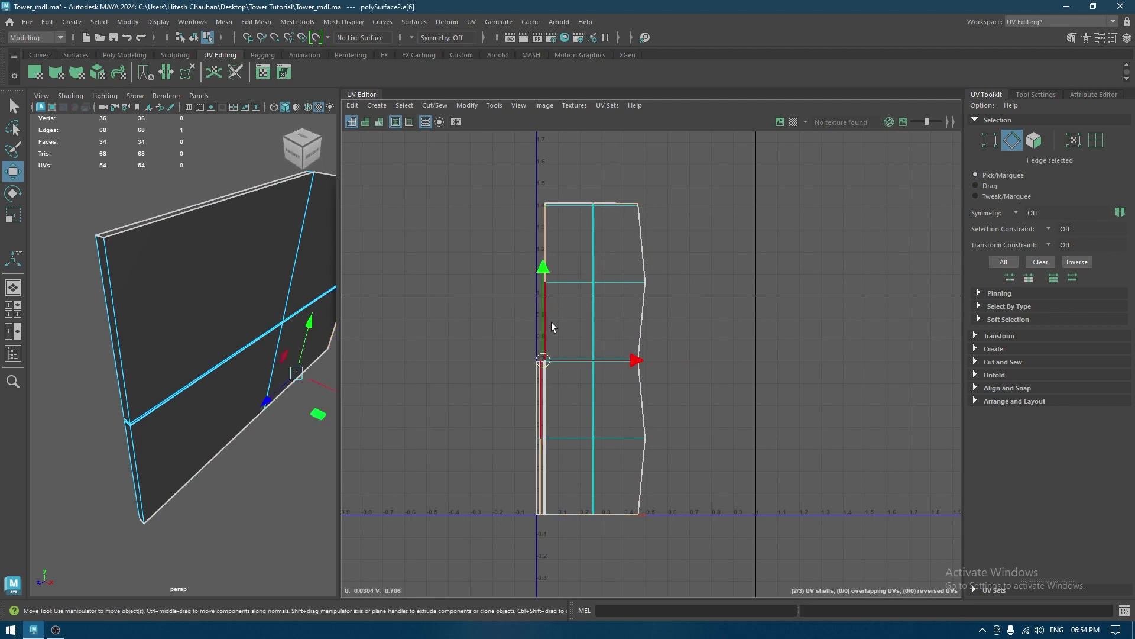
left_click(549, 315, "shift")
right_click_drag(550, 314, 548, 213, "shift")
Try to sew the remaining side strip onto the left edge of the lower panel
left_click(544, 373)
left_click(545, 469, "shift")
right_click_drag(544, 467, 598, 472, "shift")
middle_click_drag(598, 471, 621, 355, "alt")
key("ctrl+z")
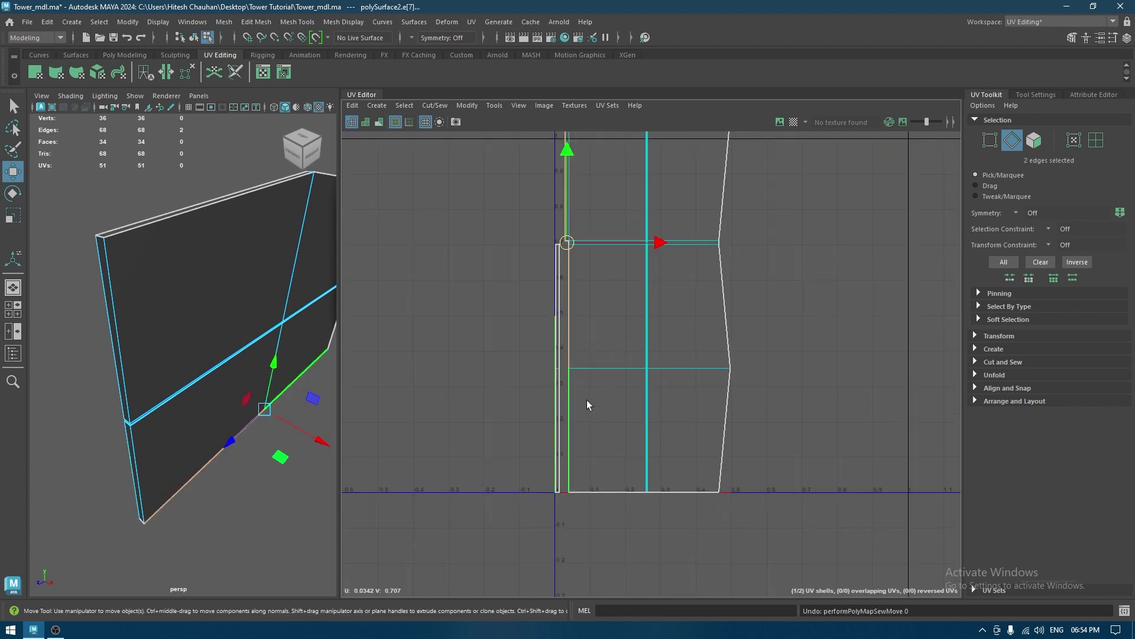
Sew the remaining side strip onto the lower panel's right edge, joining the wall panel into a single UV shell
left_click(570, 409)
middle_click_drag(757, 250, 755, 279, "alt")
left_click(722, 298)
right_click_drag(725, 437, 730, 313, "shift")
scroll(804, 522, "up", 2)
middle_click_drag(804, 522, 778, 459, "alt")
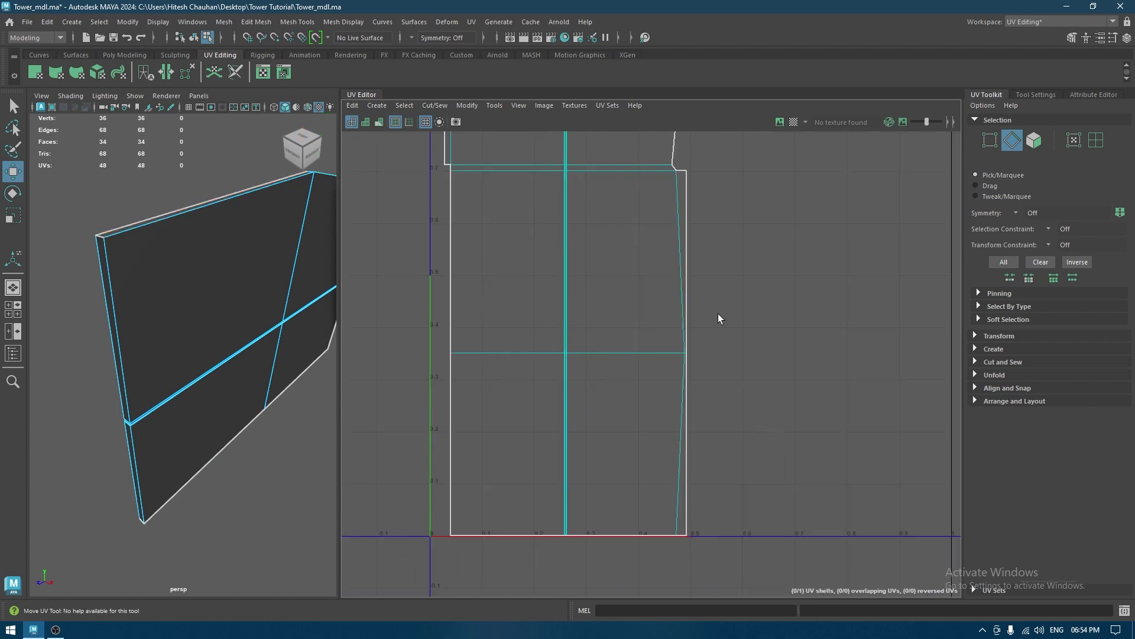
Unfold the wall panel's complete UV shell and lay it out in UV space
right_click_drag(651, 274, 608, 284)
left_click(655, 310)
key("ctrl+u")
middle_click_drag(609, 284, 694, 575, "alt")
scroll(588, 325, "up", 3)
left_click(417, 388)
scroll(747, 367, "down", 4)
right_click_drag(711, 293, 662, 263)
right_click_drag(547, 302, 583, 95, "alt")
middle_click_drag(686, 280, 605, 15, "alt")
scroll(696, 369, "down", 3)
left_click(764, 345)
right_click_drag(765, 345, 641, 400, "shift")
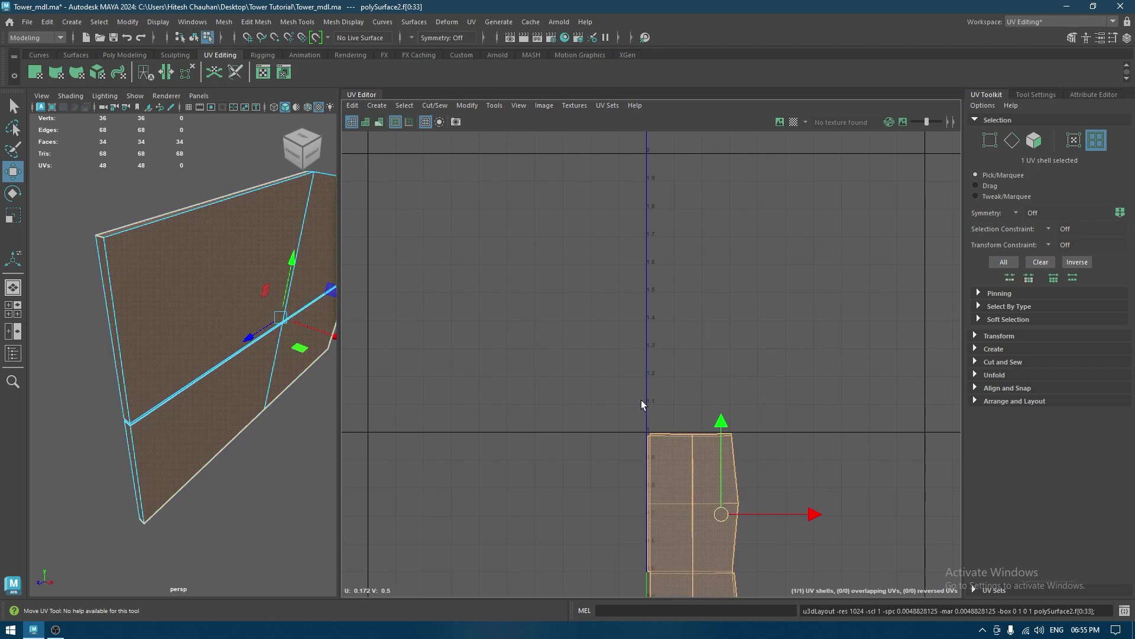
Return to object mode and display the checker map on the wall panel
right_click_drag(302, 297, 395, 250)
left_click_drag(282, 319, 200, 297, "alt")
right_click_drag(200, 296, 130, 201, "alt")
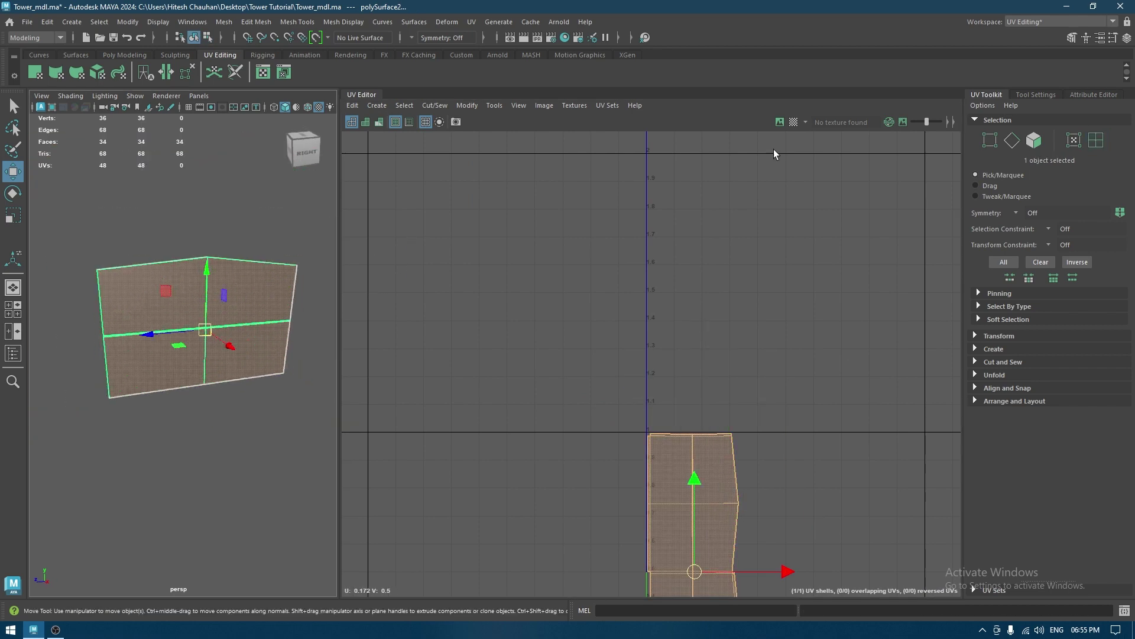
left_click(794, 122)
left_click_drag(224, 340, 241, 299, "alt")
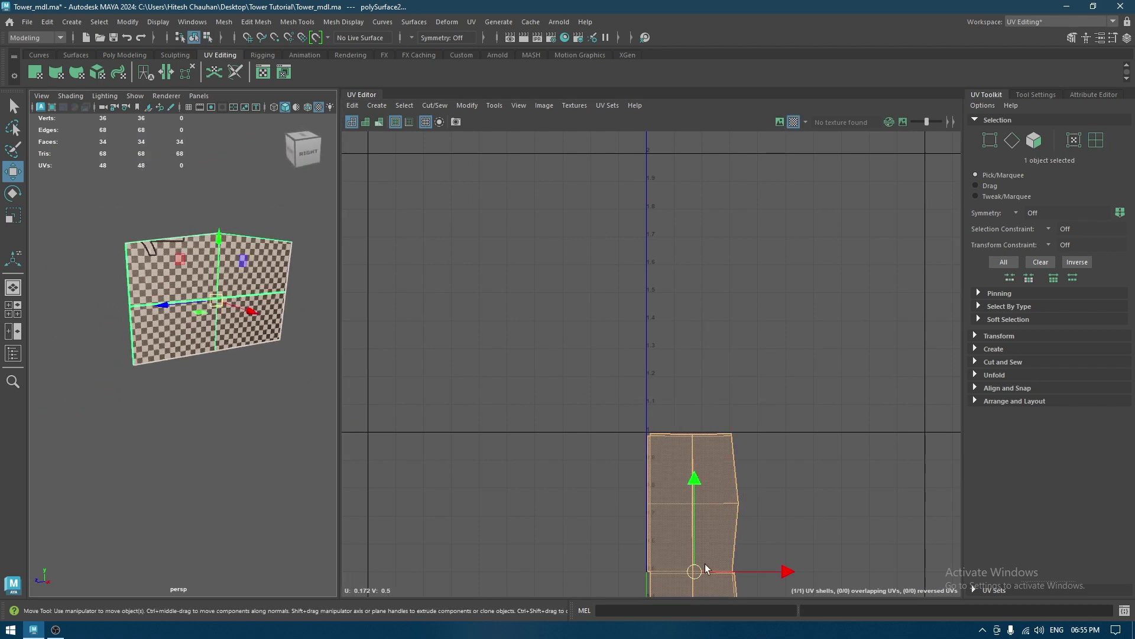
Rotate the wall panel's UV shell about 90 degrees to horizontal and lay it out in the UV tile
key("e")
left_click_drag(750, 505, 605, 485)
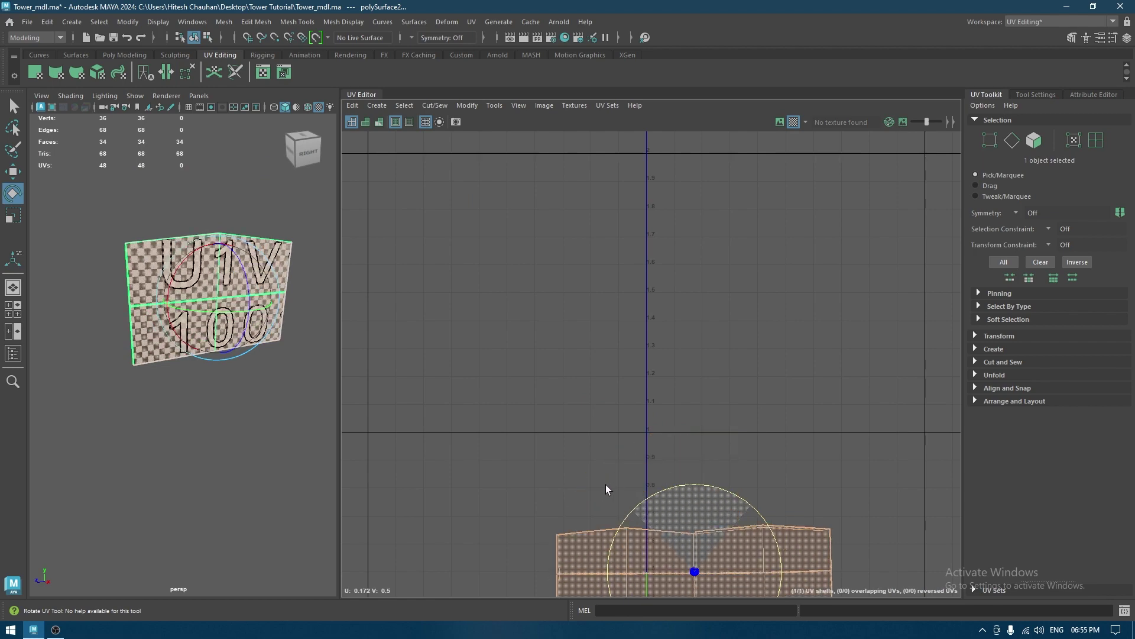
key("w")
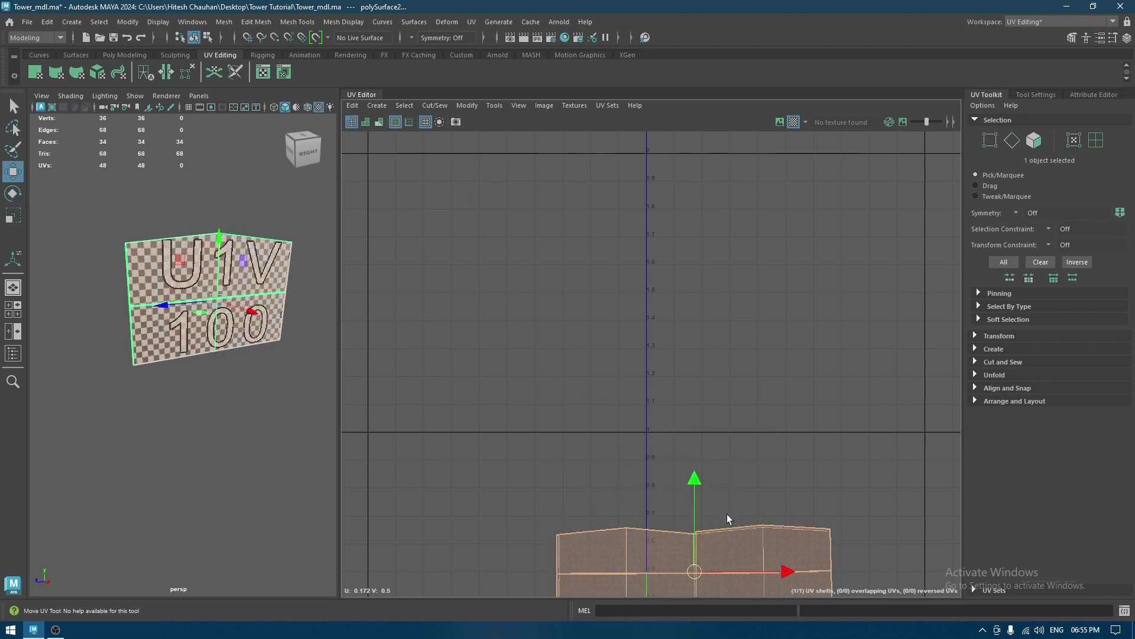
key("f")
right_click(174, 284)
right_click_drag(199, 283, 237, 268)
left_click(230, 406)
left_click(252, 335)
right_click_drag(701, 351, 550, 381)
left_click(685, 349)
right_click_drag(793, 366, 779, 510, "shift")
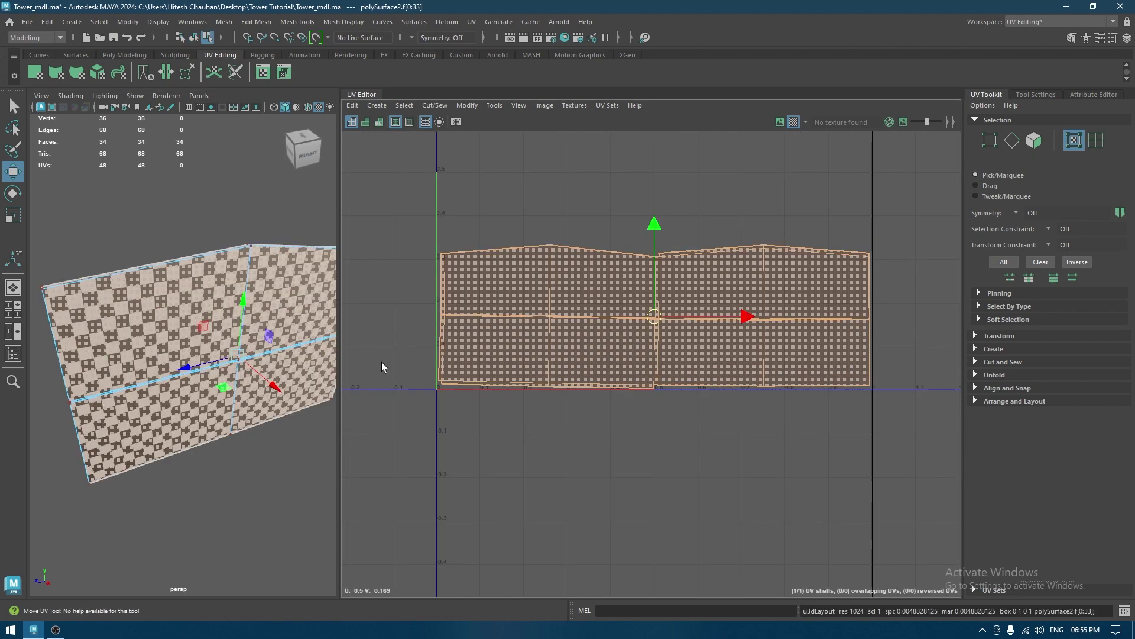
Return to object mode, show the hidden tower parts and save the scene
right_click(151, 277)
right_click_drag(150, 276, 248, 229)
left_click(233, 221)
key("ctrl+shift+h")
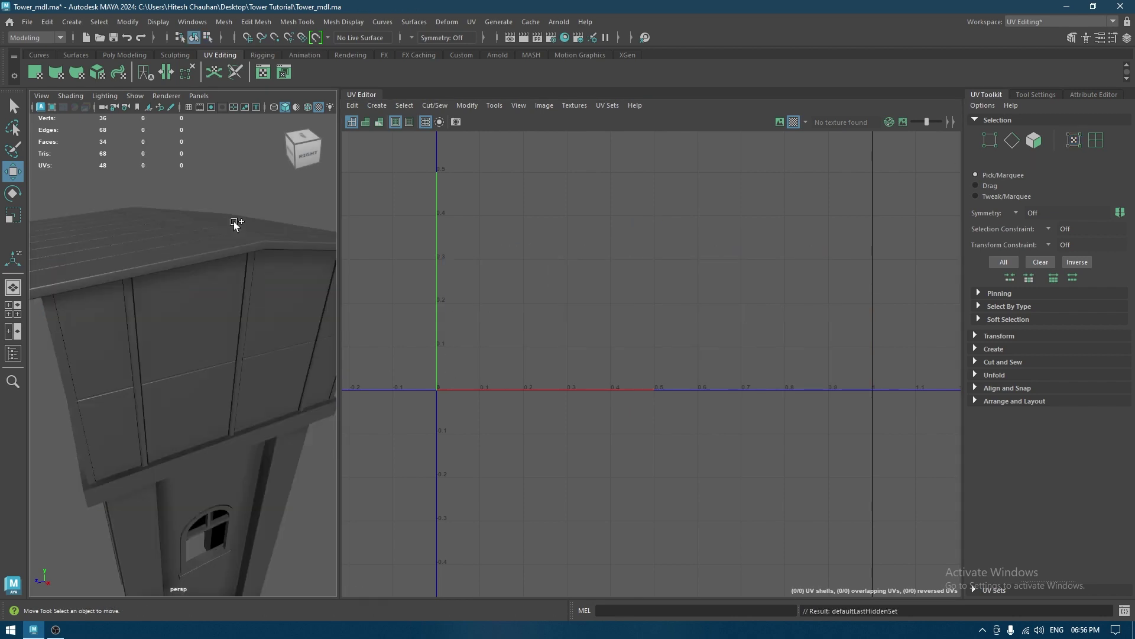
right_click_drag(271, 369, 248, 310, "alt")
left_click_drag(248, 310, 276, 304, "alt")
left_click(237, 368)
left_click_drag(237, 368, 352, 354, "alt")
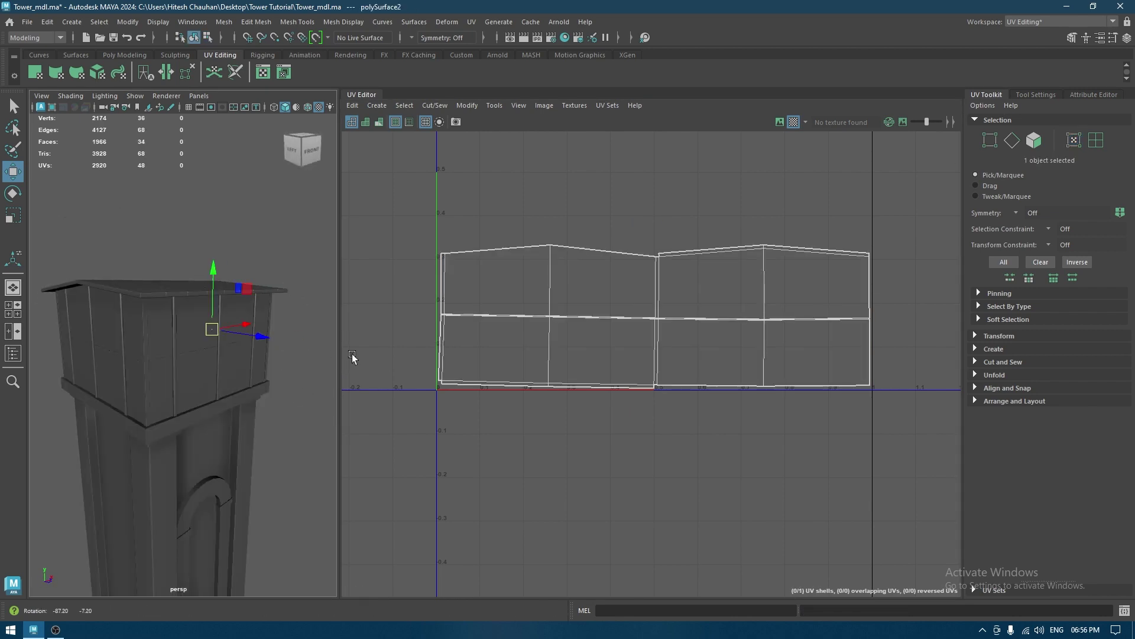
left_click(203, 356)
left_click_drag(153, 358, 199, 365, "alt")
mouse_move(91, 355)
left_mouse_down("alt")
mouse_move(157, 362)
mouse_move(83, 362)
left_mouse_up("alt")
left_click(136, 363, "shift")
key("ctrl+s")
Select the three vertical trim strips on the upper section's wall and isolate them
right_click_drag(169, 355, 221, 382, "alt")
mouse_move(221, 382)
left_mouse_down("alt")
mouse_move(179, 391)
mouse_move(242, 378)
left_mouse_up("alt")
right_click_drag(243, 378, 213, 355, "alt")
left_click_drag(213, 354, 248, 324, "alt")
left_click(131, 349)
key("alt+h")
right_click_drag(248, 323, 307, 295, "alt")
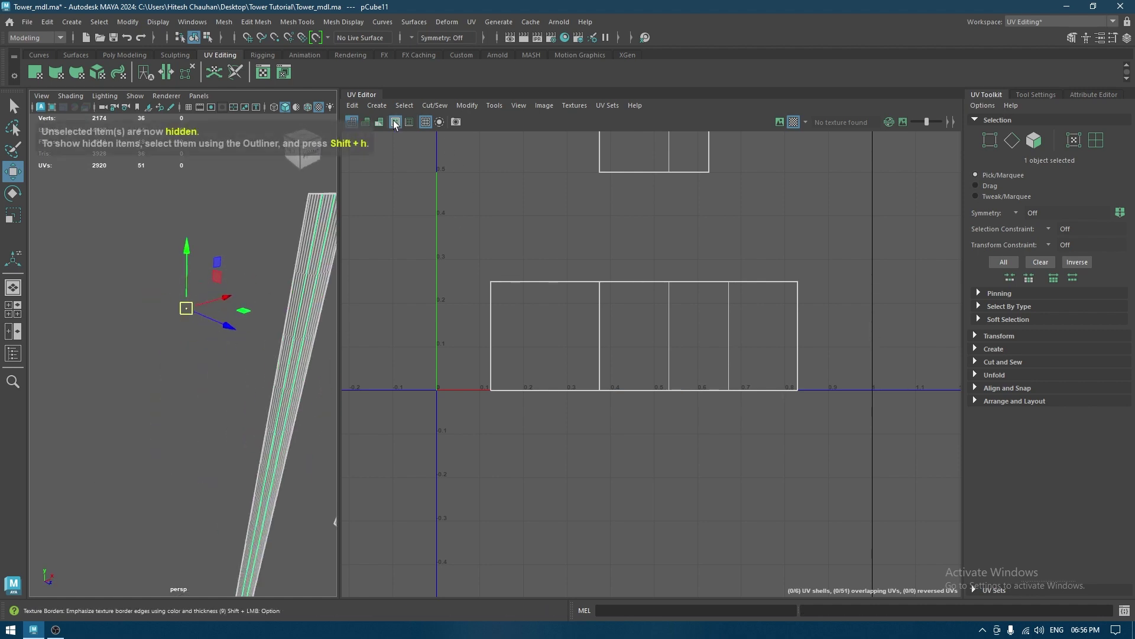
Try a camera-based UV projection on the isolated trim strips
left_click(401, 107)
mouse_move(378, 107)
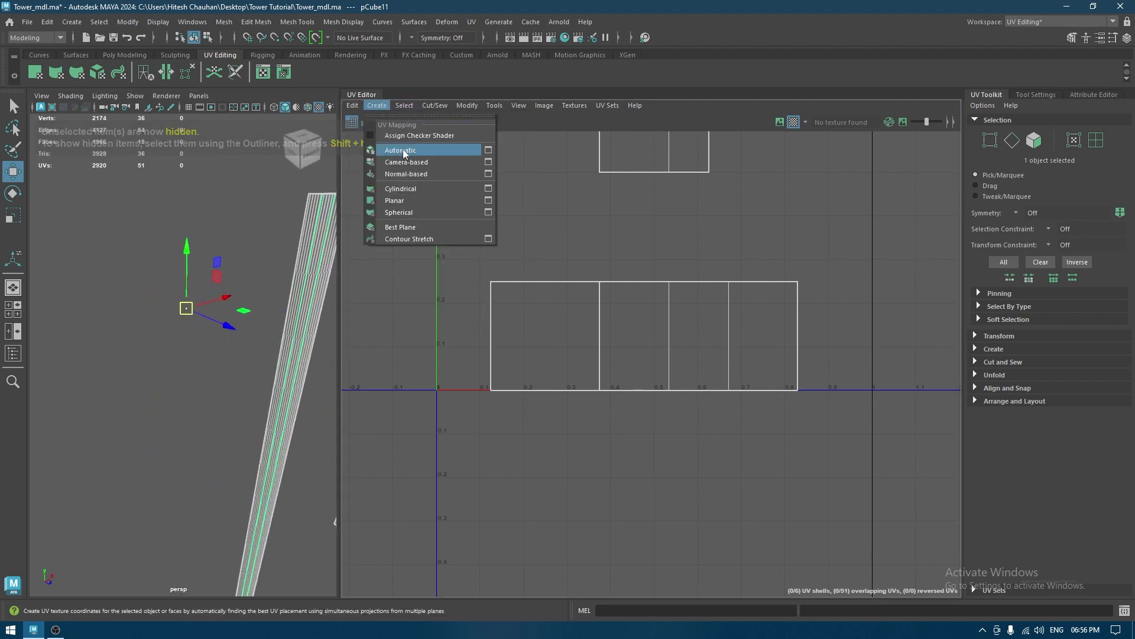
left_click(407, 162)
Apply an automatic UV projection to the three trim strips
left_click(376, 105)
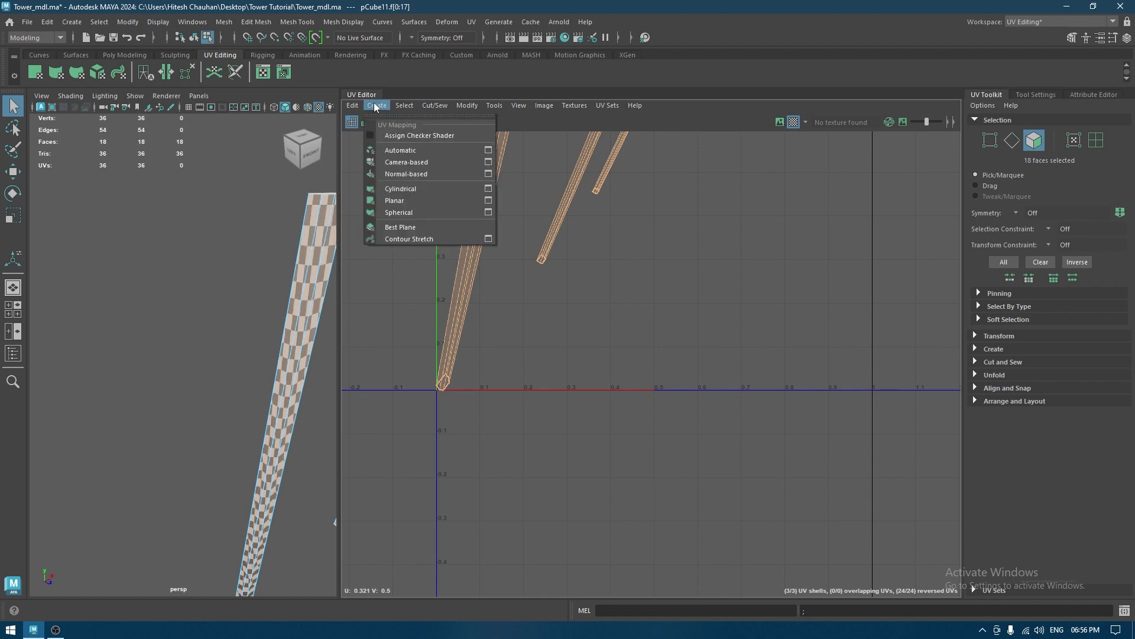
left_click(400, 150)
scroll(255, 260, "down", 5)
key("t")
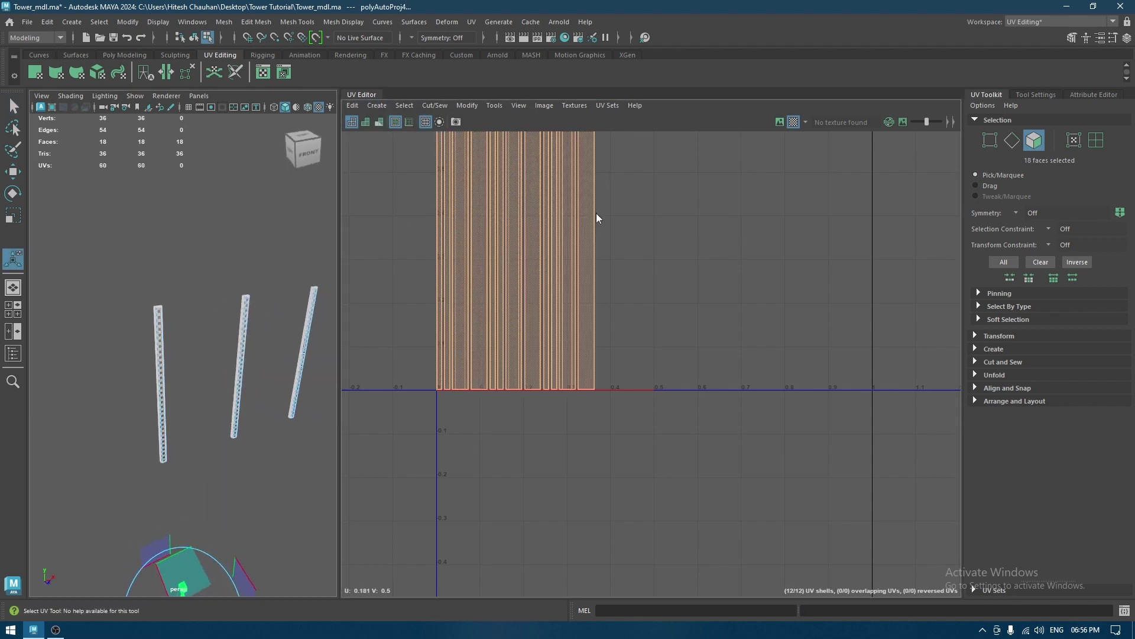
Sew the four long side shells of one trim strip into a single shell at the right end of the layout
right_click_drag(595, 212, 587, 160)
middle_click_drag(613, 143, 651, 230, "alt")
left_click(636, 220)
middle_click_drag(719, 185, 727, 245, "alt")
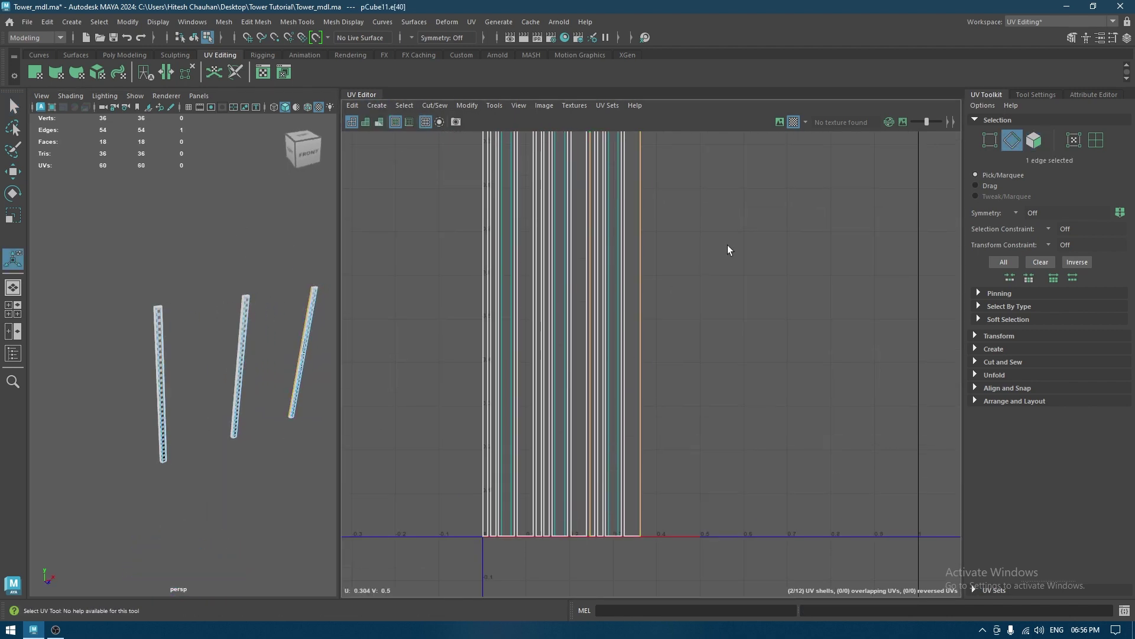
right_click_drag(728, 244, 732, 190, "shift")
key("w")
left_click(623, 227)
key("g")
left_click(630, 232)
right_click_drag(681, 227, 686, 166, "shift")
Try to sew another long edge near the finished right-hand strip shell
left_click(654, 228)
right_click_drag(654, 228, 659, 177, "shift")
left_click(727, 157)
key("ctrl+z")
key("ctrl+z")
middle_click_drag(702, 199, 719, 199, "alt")
Sew the second trim strip's long side shells into one shell in the middle of the layout
left_click(743, 257)
left_click(607, 259)
key("g")
left_click(588, 260)
key("g")
left_click(595, 260)
key("g")
Sew the last trim strip's long side shells into one shell at the left of the layout
left_click(547, 285)
key("g")
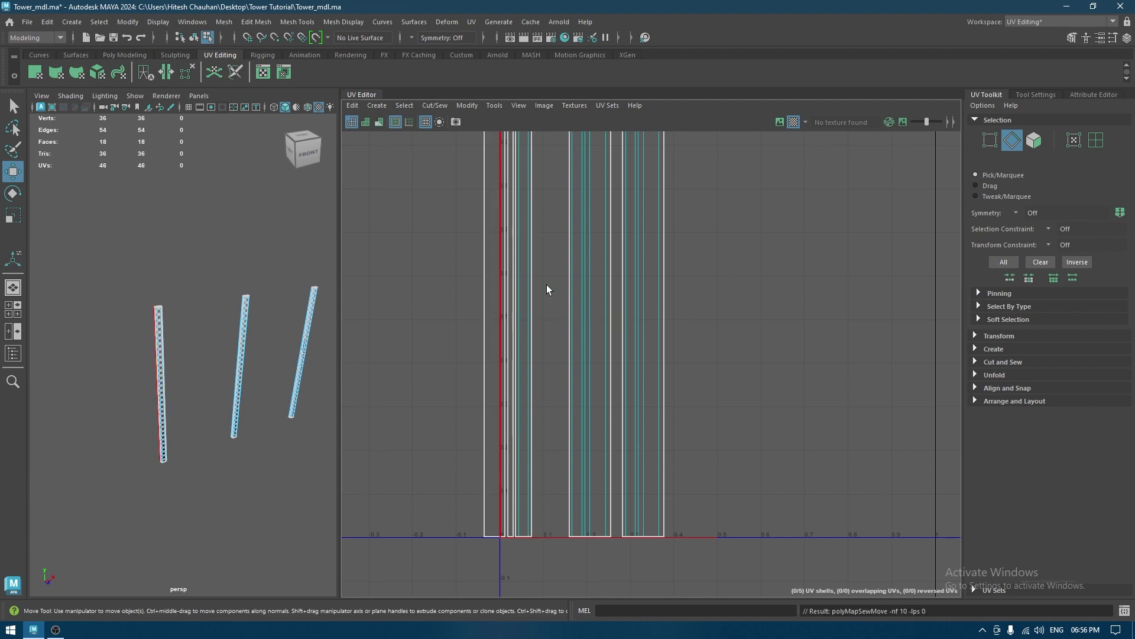
left_click(537, 274)
key("g")
left_click(541, 273)
key("g")
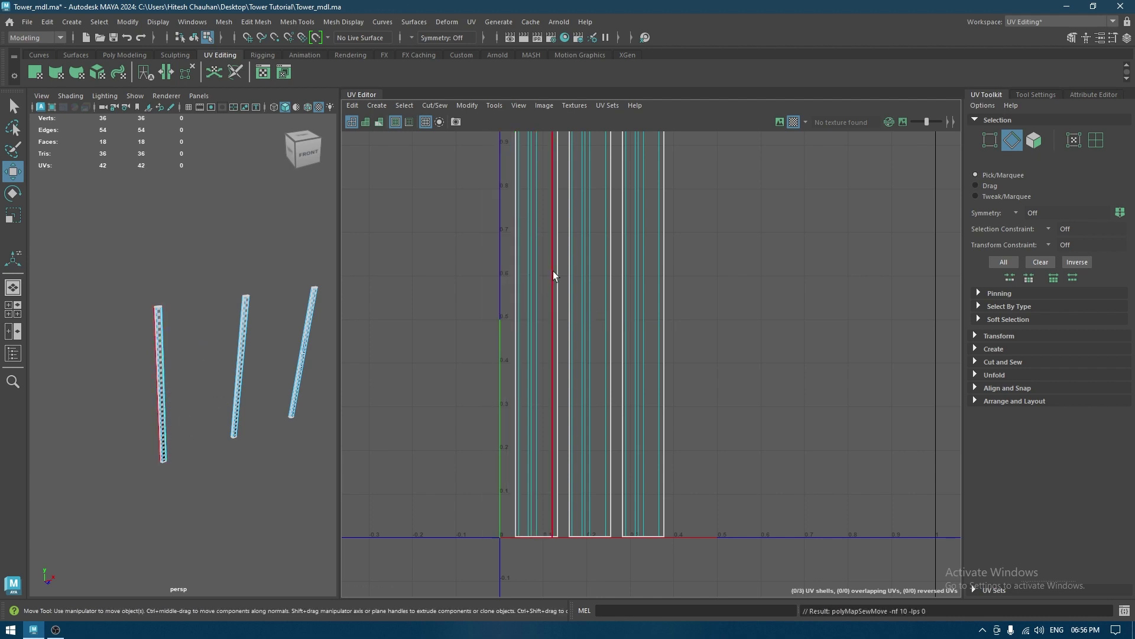
Select all three trim strip shells, unfold them and lay them out in the UV tile
right_click_drag(587, 253, 510, 232)
left_click(545, 248)
left_click(645, 255)
left_click_drag(757, 243, 536, 272)
right_click_drag(739, 218, 542, 237, "shift")
right_click_drag(676, 236, 523, 305, "shift")
Return to object mode, show the hidden tower parts and reselect the trim strips to check their UV layout
right_click_drag(309, 282, 352, 264)
left_click(264, 254)
scroll(267, 259, "down", 3)
left_click_drag(267, 260, 266, 231, "alt")
key("ctrl+1")
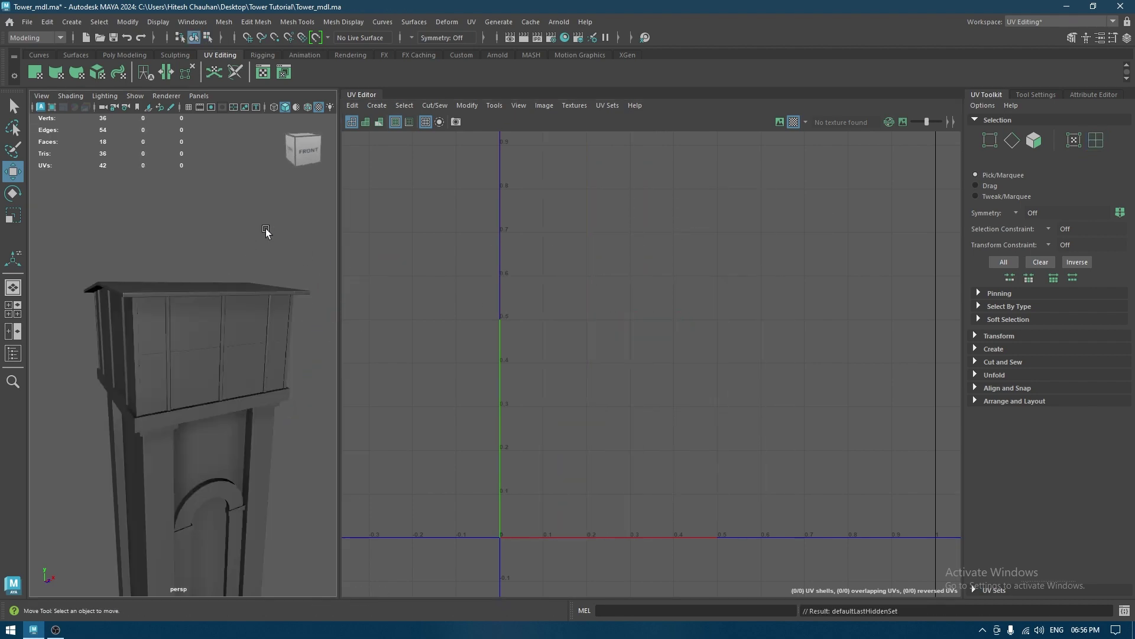
scroll(236, 266, "up", 5)
left_click(152, 301)
scroll(165, 306, "down", 2)
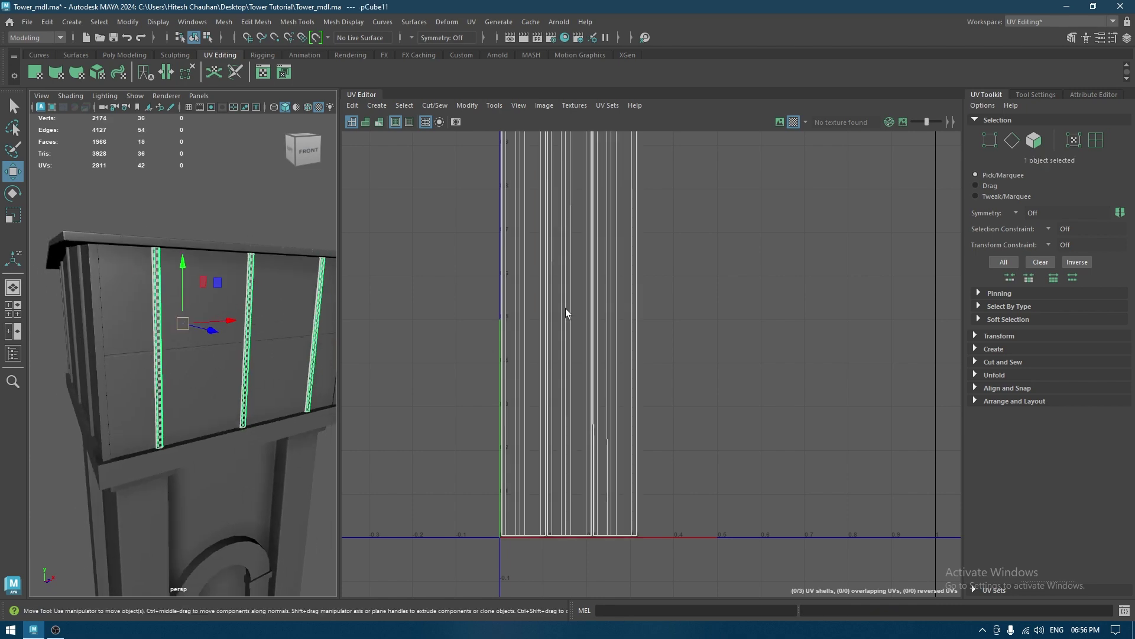
scroll(568, 309, "down", 2)
middle_click_drag(596, 224, 624, 256, "alt")
left_click_drag(142, 337, 144, 340, "alt")
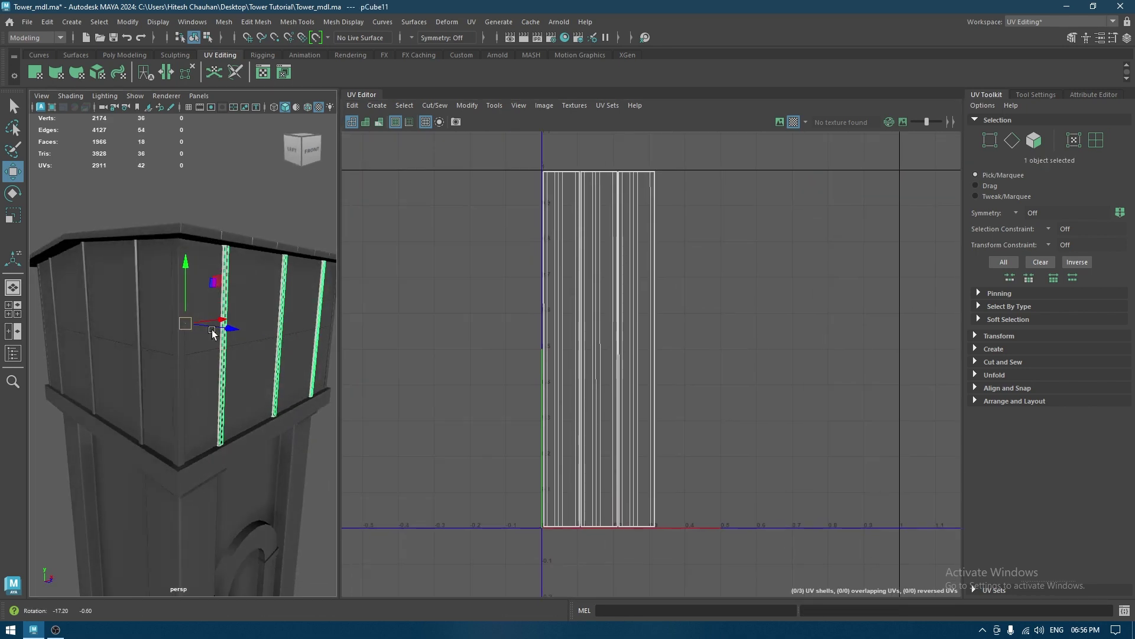
Apply an automatic UV projection to the upper section's vertical corner strip and select the rightmost shell's outer long edge
left_click_drag(204, 314, 188, 382, "alt")
left_click(169, 377)
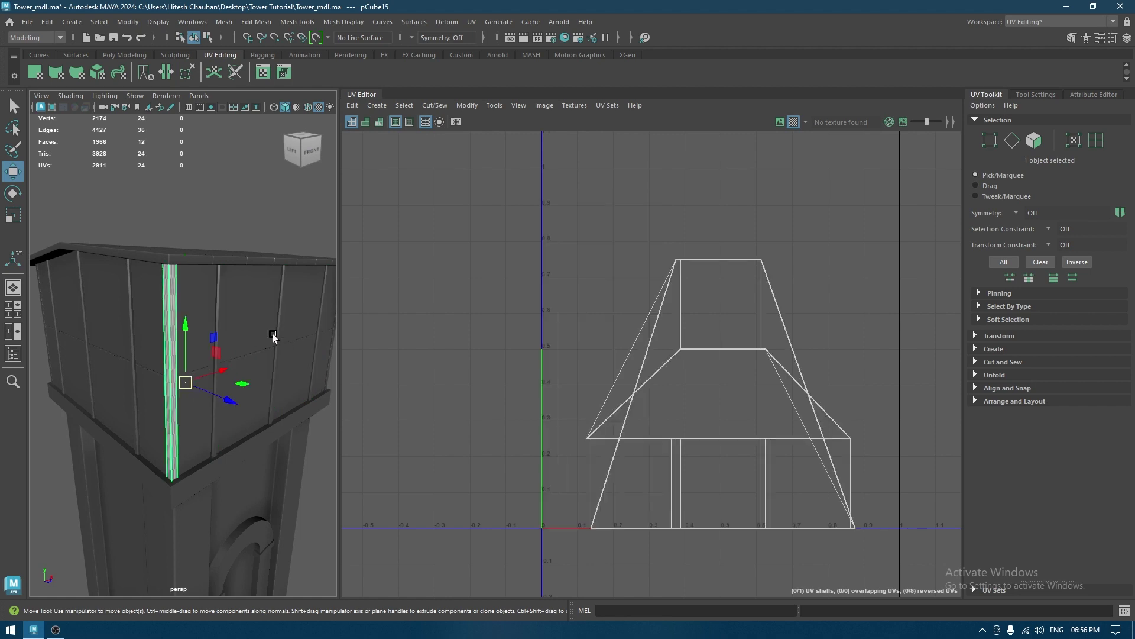
left_click(380, 105)
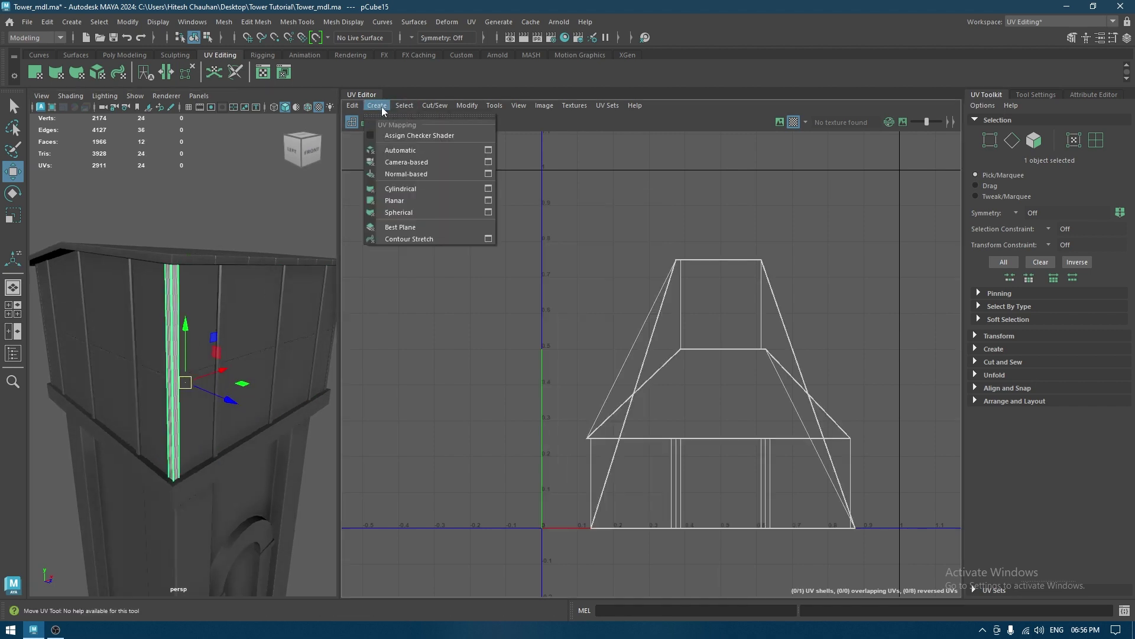
left_click(406, 151)
left_click(719, 210)
left_click(607, 223)
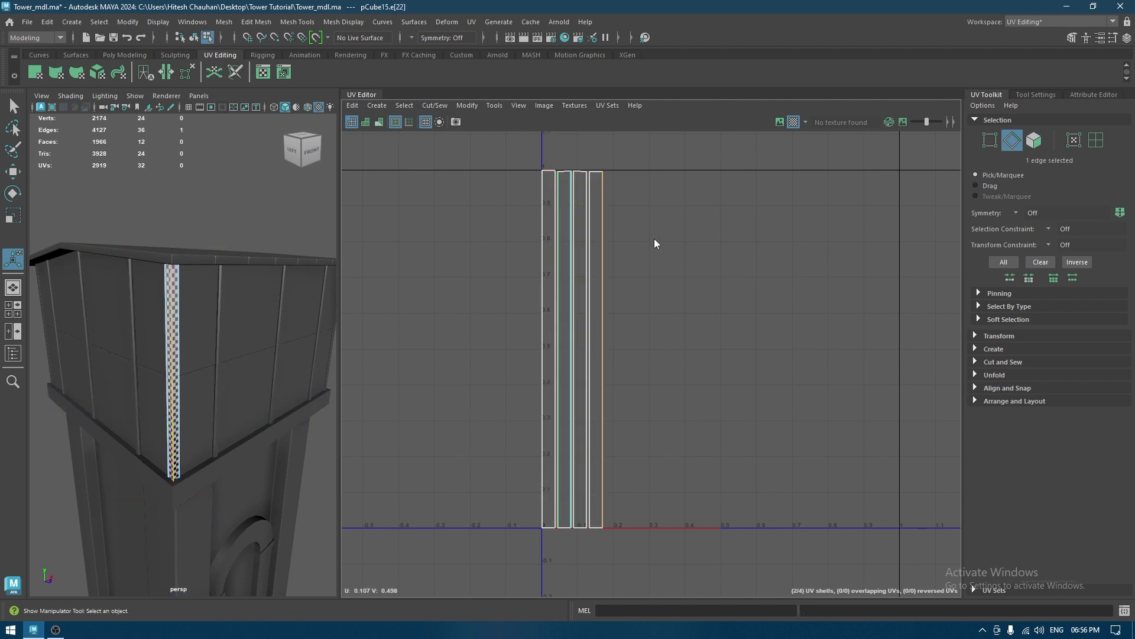
Sew the corner strip's long side shells into one shell, select it, unfold it and lay it out in the UV tile
right_click_drag(655, 239, 657, 141, "shift")
left_click(591, 225)
right_click(618, 240, "shift")
right_click_drag(618, 240, 583, 117, "shift")
left_click(575, 211)
right_click_drag(604, 196, 463, 189)
left_click(567, 205)
right_click_drag(717, 184, 518, 266, "shift")
Return to object mode from the corner strip and save the scene
right_click_drag(231, 243, 258, 223)
scroll(231, 243, "up", 4)
left_click(228, 221)
left_click_drag(240, 251, 239, 327, "alt")
key("ctrl+s")
Select the roof, hide all other tower parts and apply an automatic UV projection to it
left_click(223, 281)
key("alt+h")
scroll(238, 317, "down", 3)
middle_click_drag(239, 326, 265, 293, "alt")
scroll(265, 290, "up", 2)
left_click_drag(265, 289, 249, 228, "alt")
left_click(377, 105)
left_click(455, 162)
Sew the roof's two large shells together through the narrow strip shell along the lower large shell's bottom edge
right_click_drag(609, 267, 606, 240)
left_click(542, 350)
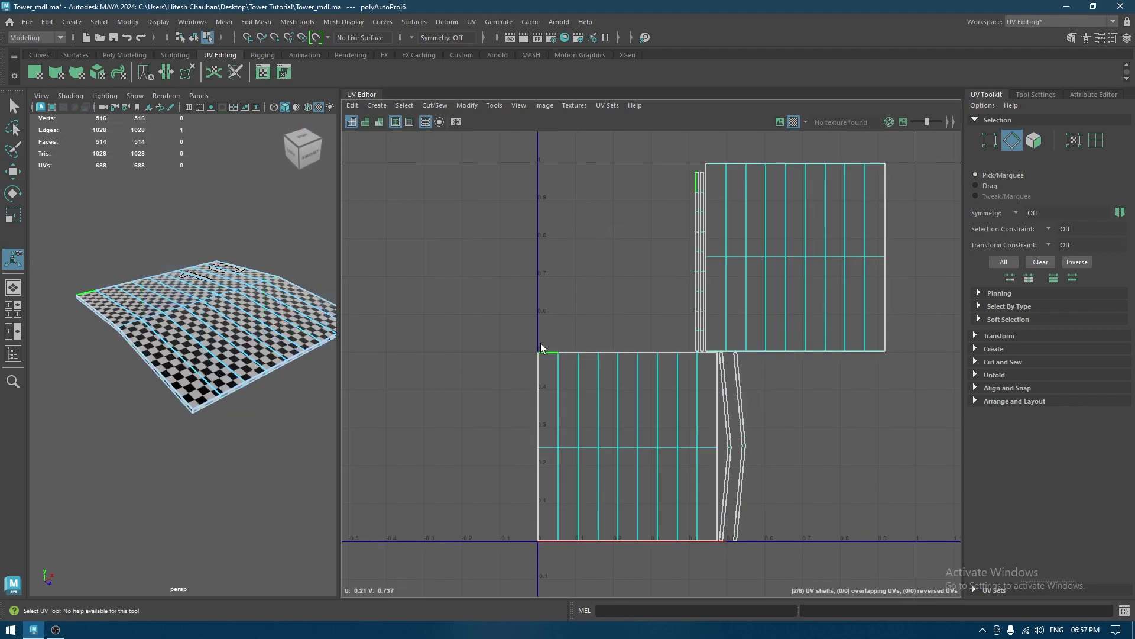
left_click(705, 351, "shift")
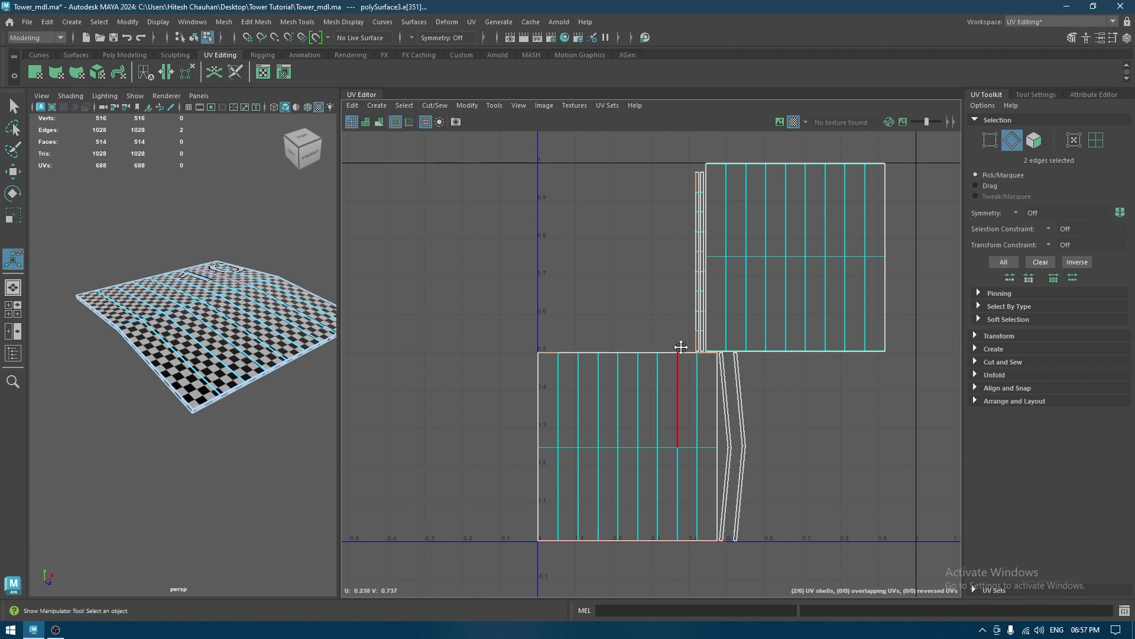
middle_click_drag(555, 555, 536, 407, "alt")
double_click(684, 395, "shift")
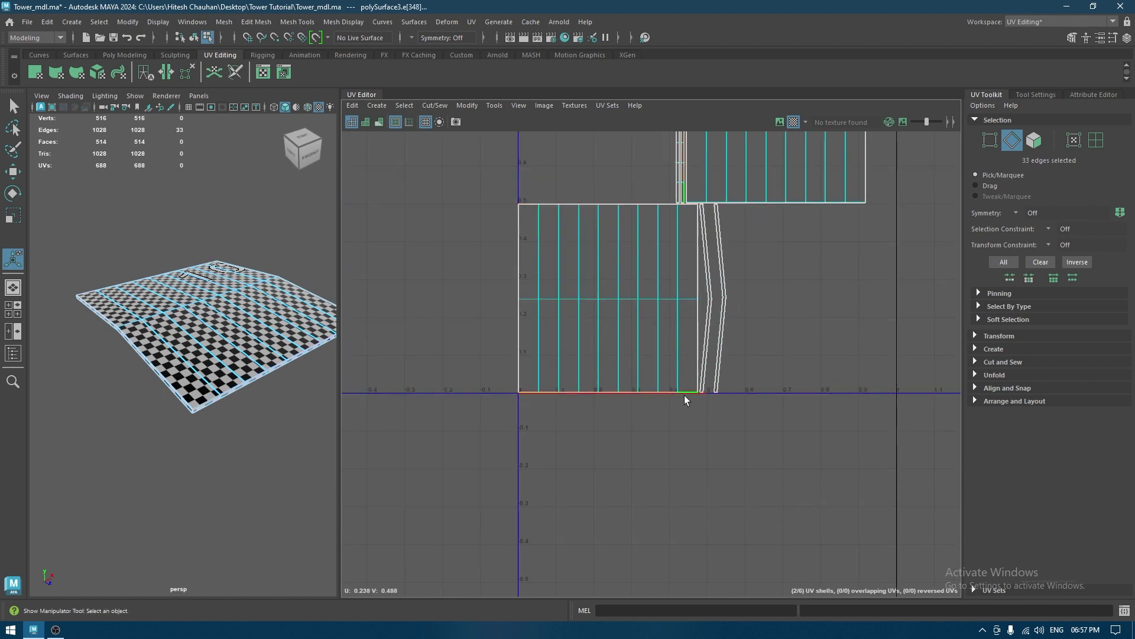
right_click_drag(683, 395, 667, 240, "shift")
left_click(527, 399)
left_click(690, 398, "shift")
key("g")
Select the remaining open edges along the seam between the two large roof shells and sew them
right_click_drag(674, 419, 704, 516, "alt")
middle_click_drag(704, 515, 709, 481, "alt")
right_click_drag(635, 364, 647, 478, "alt")
middle_click_drag(647, 477, 688, 456, "alt")
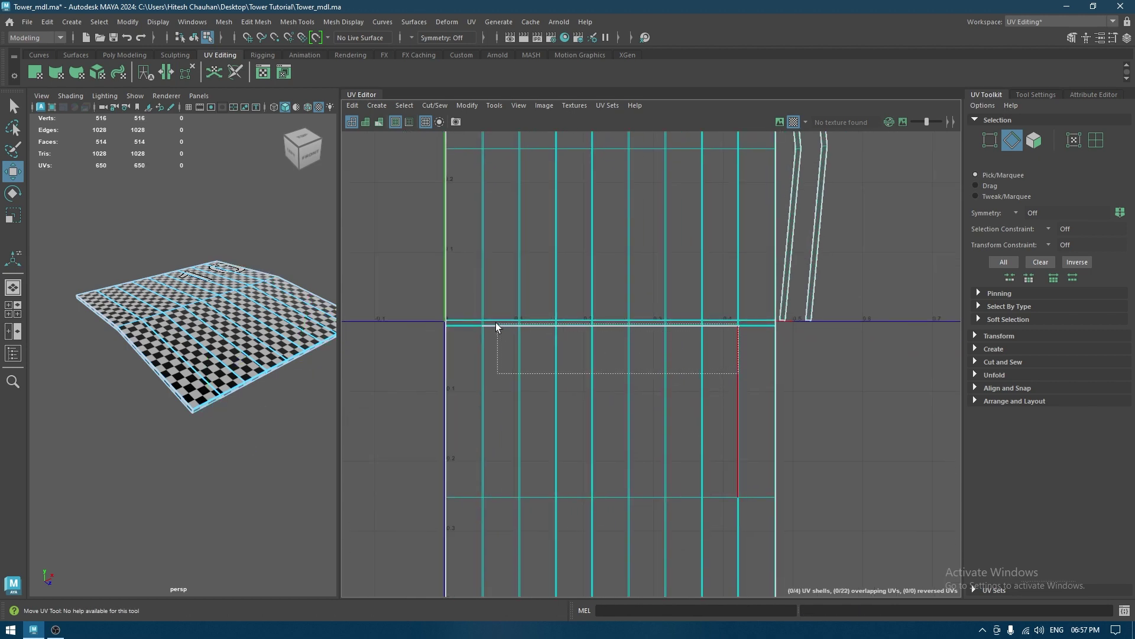
right_click_drag(569, 354, 566, 248, "shift")
scroll(627, 484, "down", 3)
scroll(604, 273, "down", 2)
Sew the other narrow strip shell onto the top edge of the joined roof shell
left_click(533, 233)
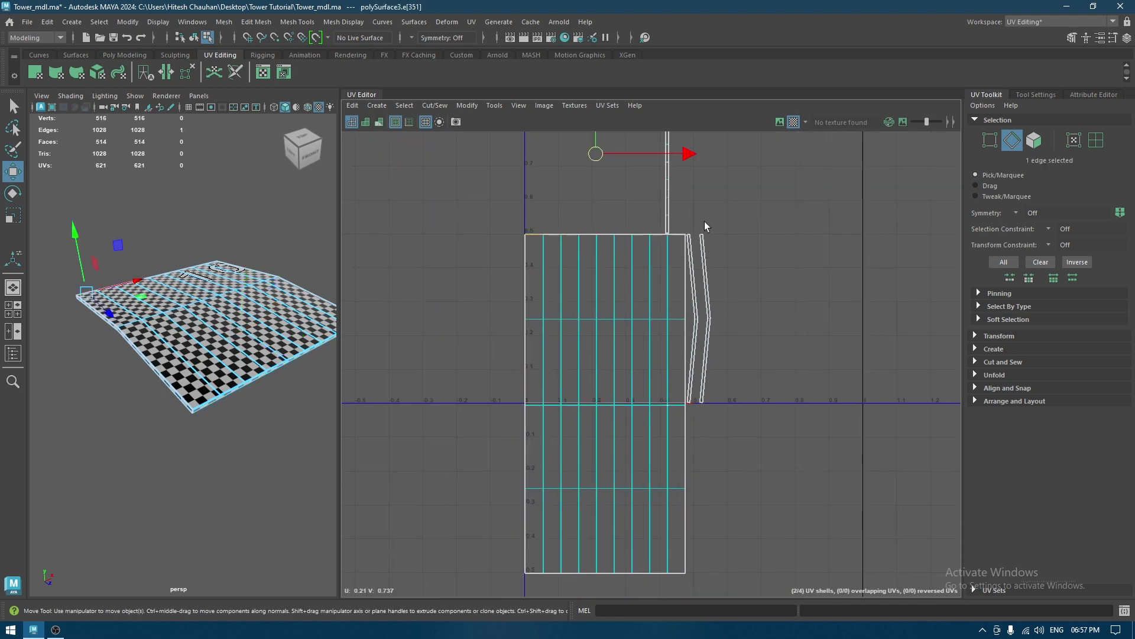
left_click(681, 227, "shift")
key("g")
right_click_drag(684, 243, 688, 462, "alt")
left_click_drag(492, 218, 491, 216)
key("g")
scroll(668, 247, "down", 2)
middle_click_drag(675, 247, 677, 159, "alt")
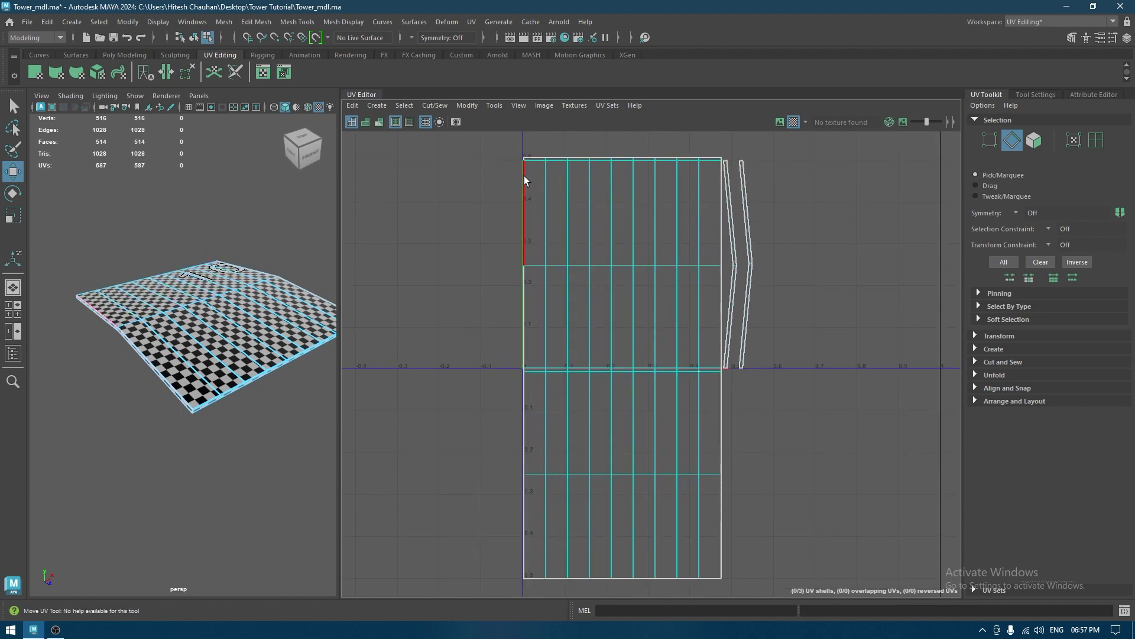
Sew one bent side strip onto the left edge of the roof shell's upper half
left_click(517, 189)
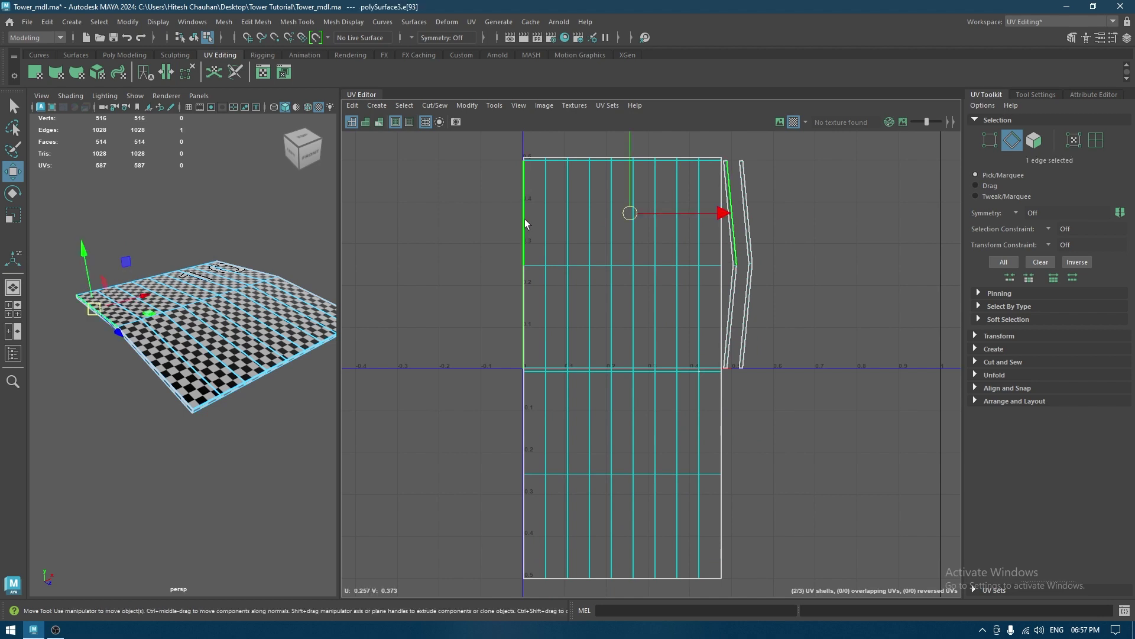
double_click(515, 321)
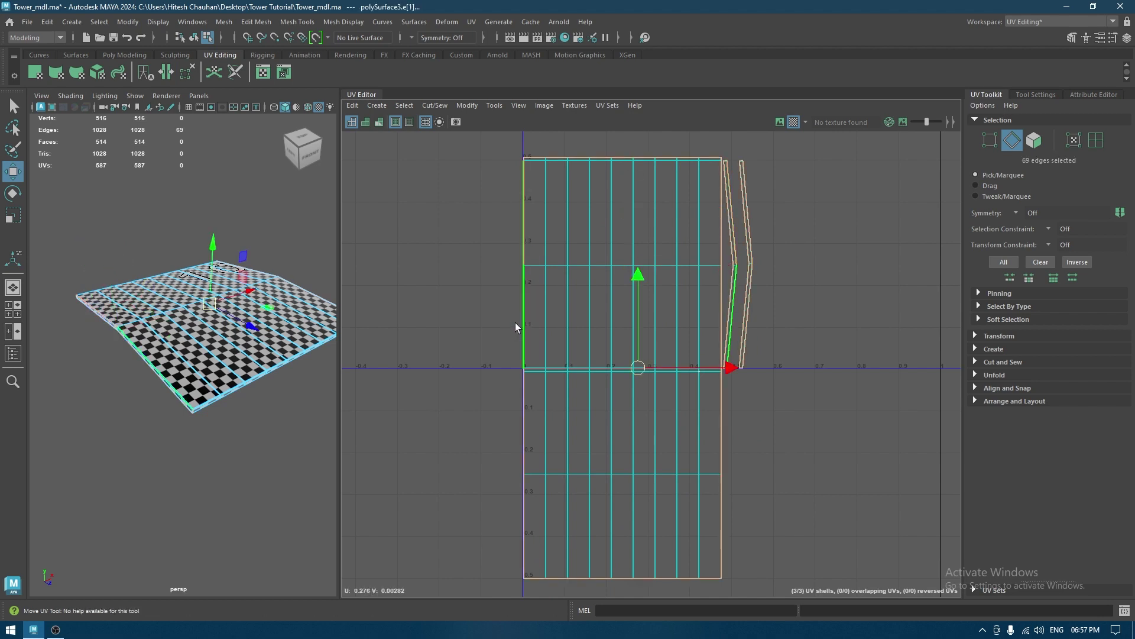
left_click(516, 322)
left_click(518, 219, "shift")
key("g")
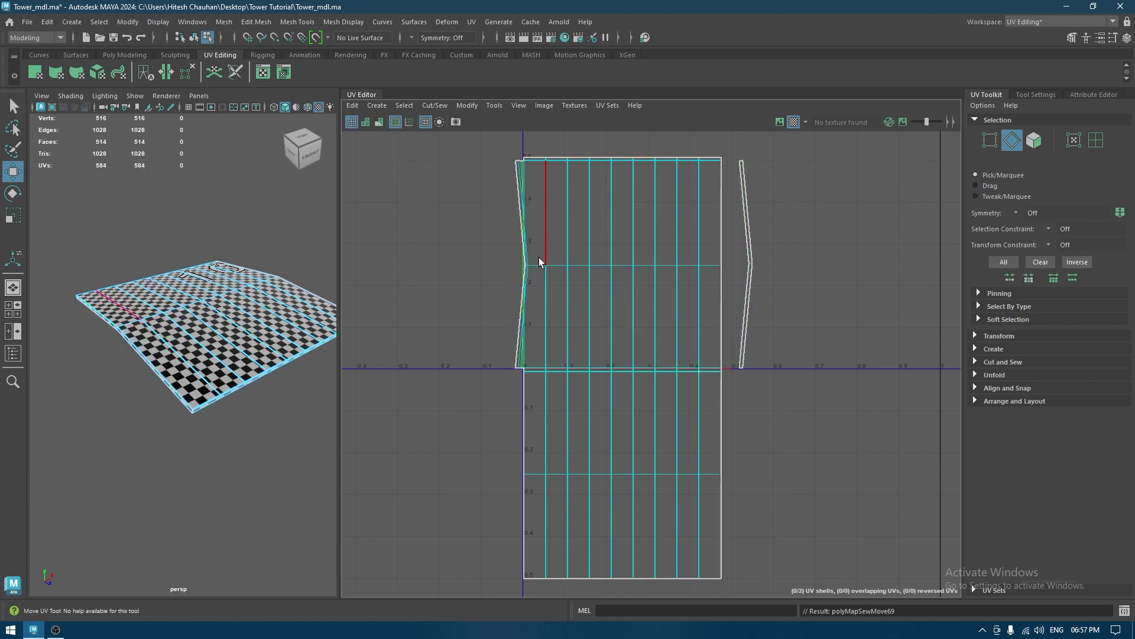
Sew the last bent side strip onto the roof shell along its lower half's right edge
left_click(722, 423)
left_click(737, 382)
left_click(726, 388)
left_click(726, 499, "shift")
right_click_drag(741, 476, 741, 442, "shift")
Select the complete roof shell, unfold it and lay it out in the UV tile
right_click_drag(791, 312, 686, 273)
left_click(686, 272)
right_click_drag(753, 246, 572, 256, "shift")
right_click_drag(673, 331, 510, 364, "shift")
right_click_drag(626, 317, 471, 386, "shift")
Rotate the roof shell so it lies horizontally and lay it out again in the UV tile
key("e")
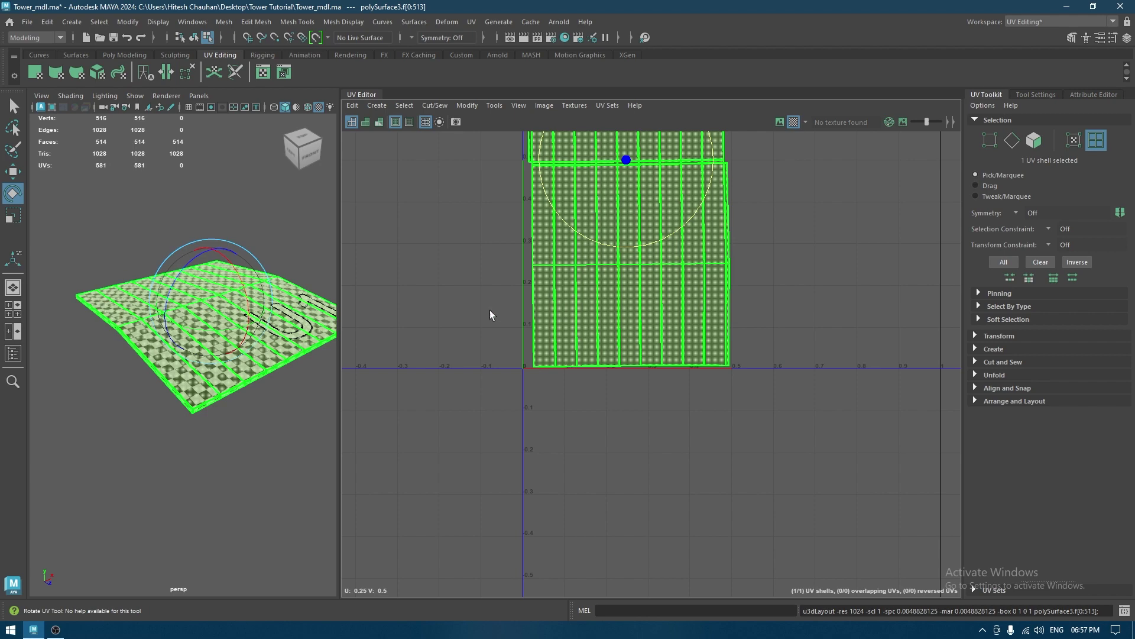
scroll(271, 307, "down", 5)
left_click_drag(271, 308, 118, 344, "alt")
left_click_drag(630, 249, 772, 178)
right_click_drag(772, 184, 757, 354, "shift")
right_click_drag(770, 239, 612, 318, "shift")
Return to object mode, save the scene, show the hidden tower parts and deselect the roof
key("w")
key("F8")
right_click_drag(217, 326, 315, 235)
key("ctrl+s")
key("ctrl+1")
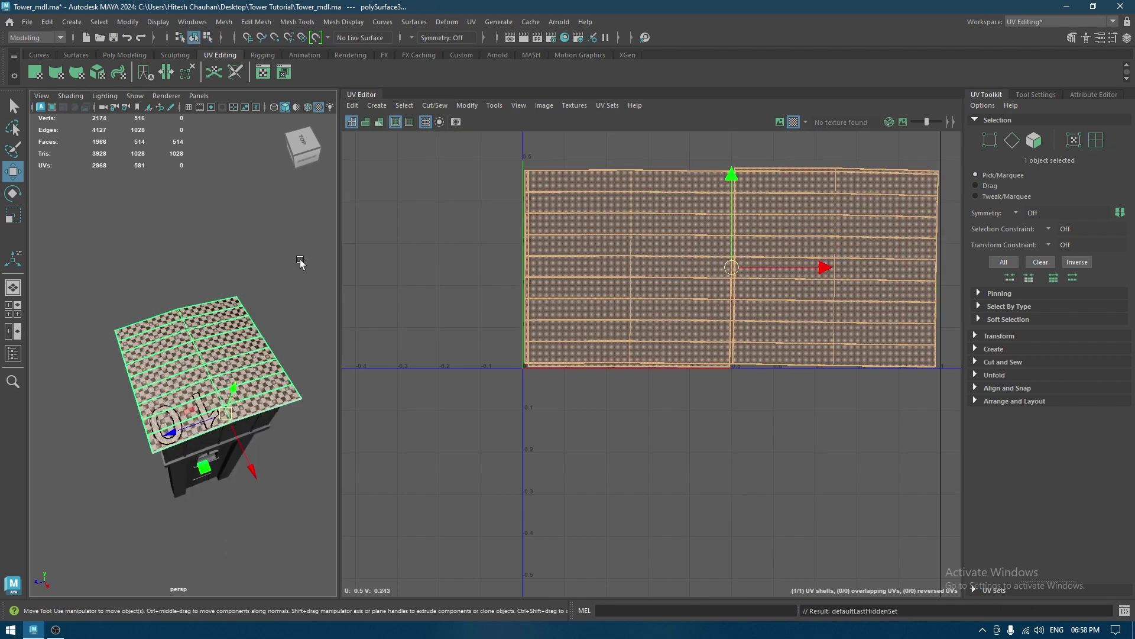
left_click(281, 290)
Select the door frame, hide all other tower parts and switch the frame to face selection
left_click_drag(293, 437, 299, 385, "alt")
scroll(299, 385, "down", 2)
middle_click_drag(300, 382, 295, 284, "alt")
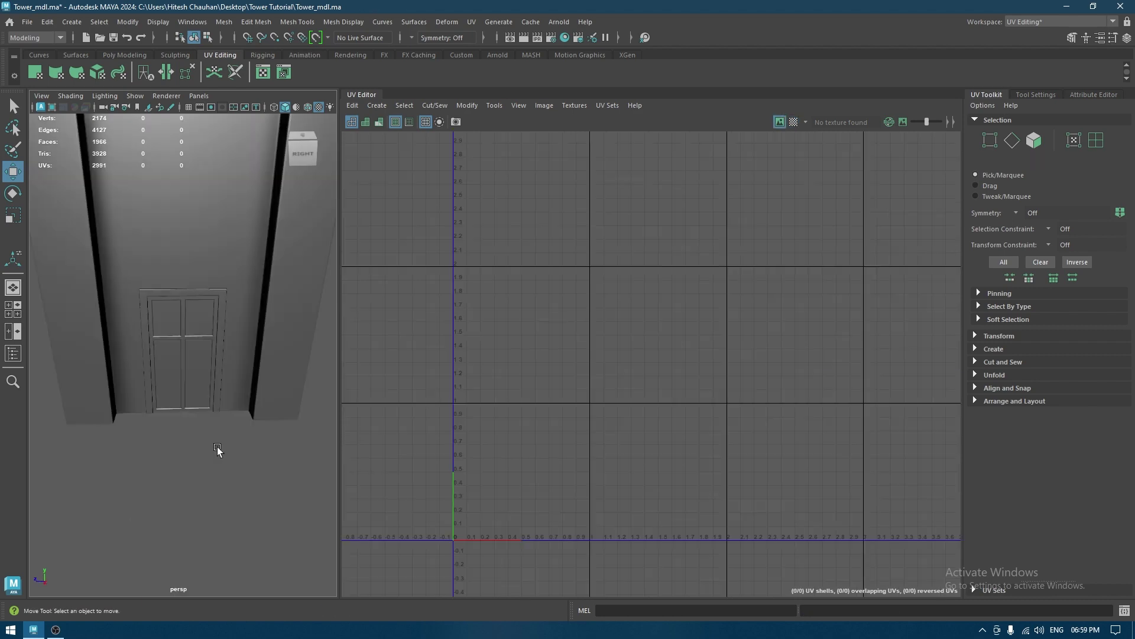
scroll(218, 451, "up", 4)
left_click_drag(225, 467, 201, 455, "alt")
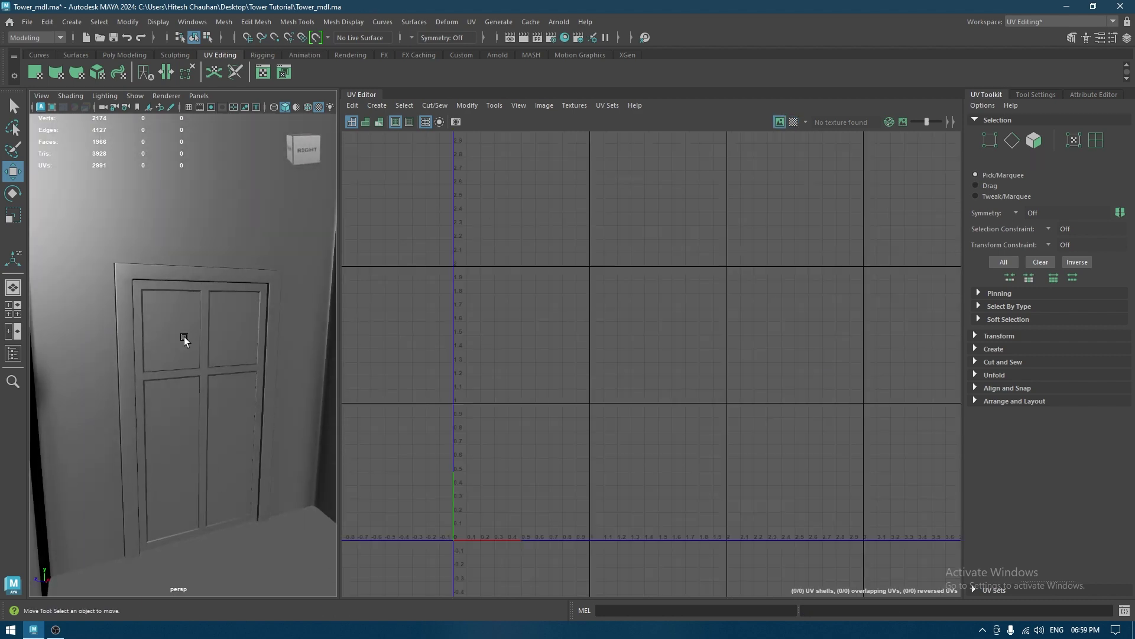
left_click(171, 276)
left_click_drag(241, 321, 196, 306, "alt")
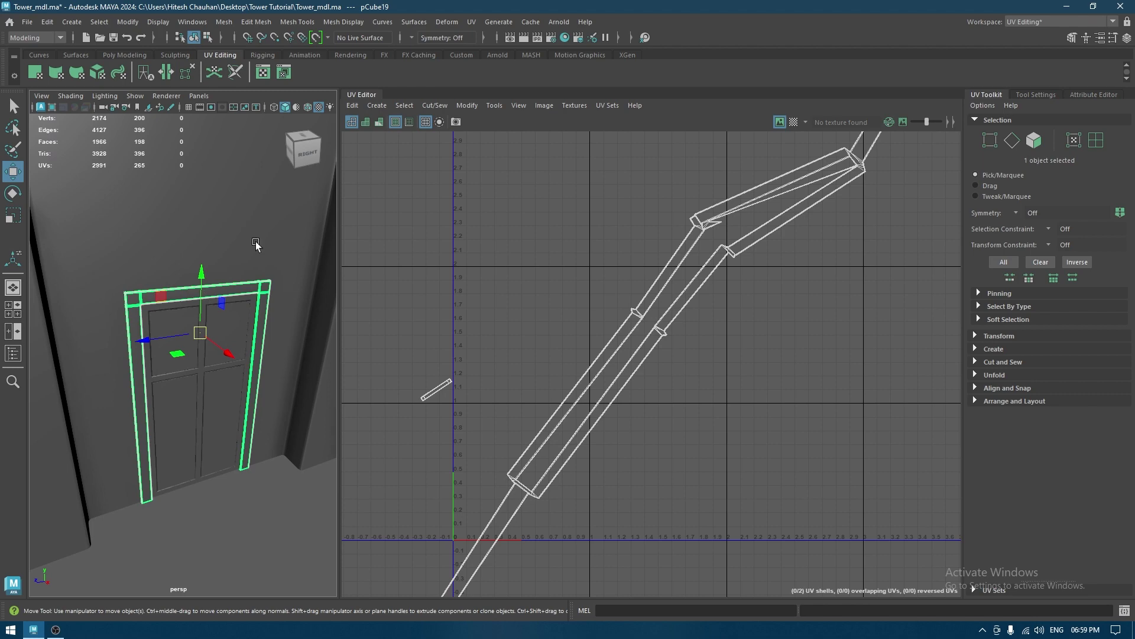
key("alt+h")
key("f")
right_click_drag(178, 189, 180, 222)
key("ctrl+shift+a")
middle_click_drag(181, 225, 238, 314, "alt")
scroll(207, 340, "up", 5)
scroll(143, 275, "up", 3)
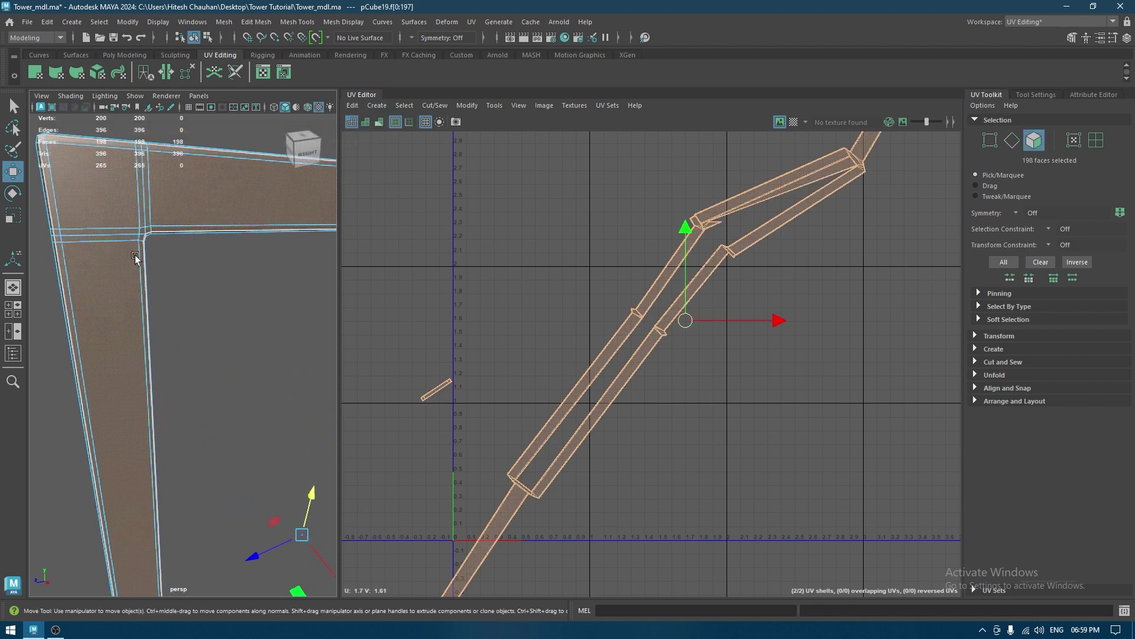
left_click(142, 201)
double_click(142, 201, "shift")
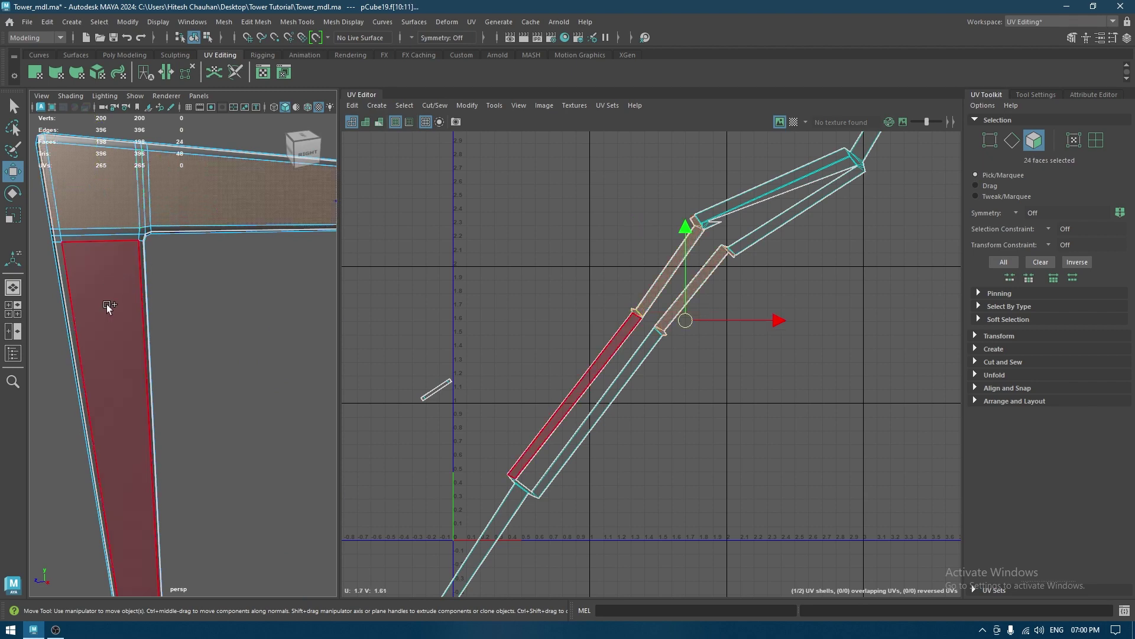
double_click(96, 232, "shift")
left_click_drag(97, 269, 95, 303, "alt")
scroll(119, 284, "down", 3)
In the top view, select all door frame faces, deselect the middle strip and shrink the selection to the front and back sides
key("space")
left_click_drag(151, 262, 101, 265)
scroll(165, 275, "down", 3)
key("f")
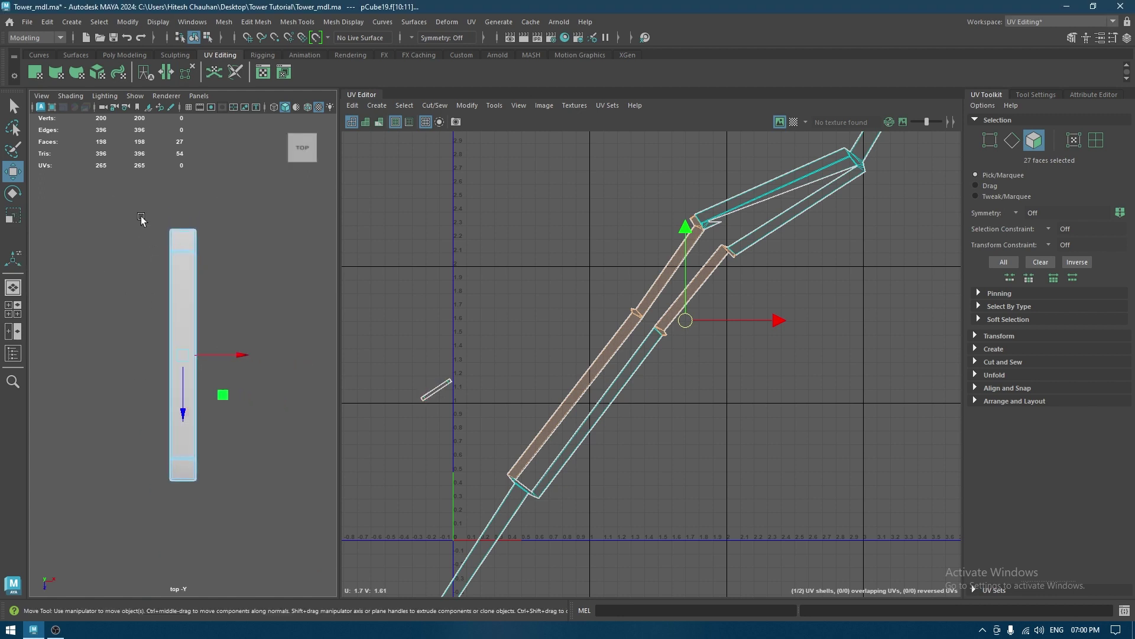
left_click_drag(137, 204, 321, 576)
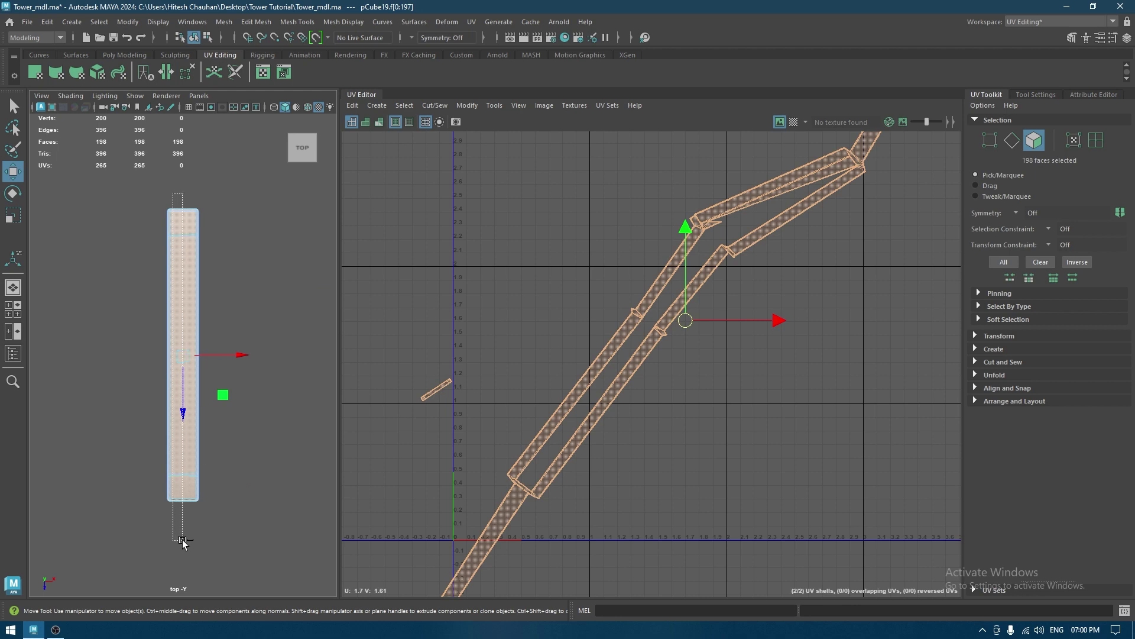
left_click_drag(188, 544, 188, 545, "ctrl")
scroll(216, 448, "up", 4)
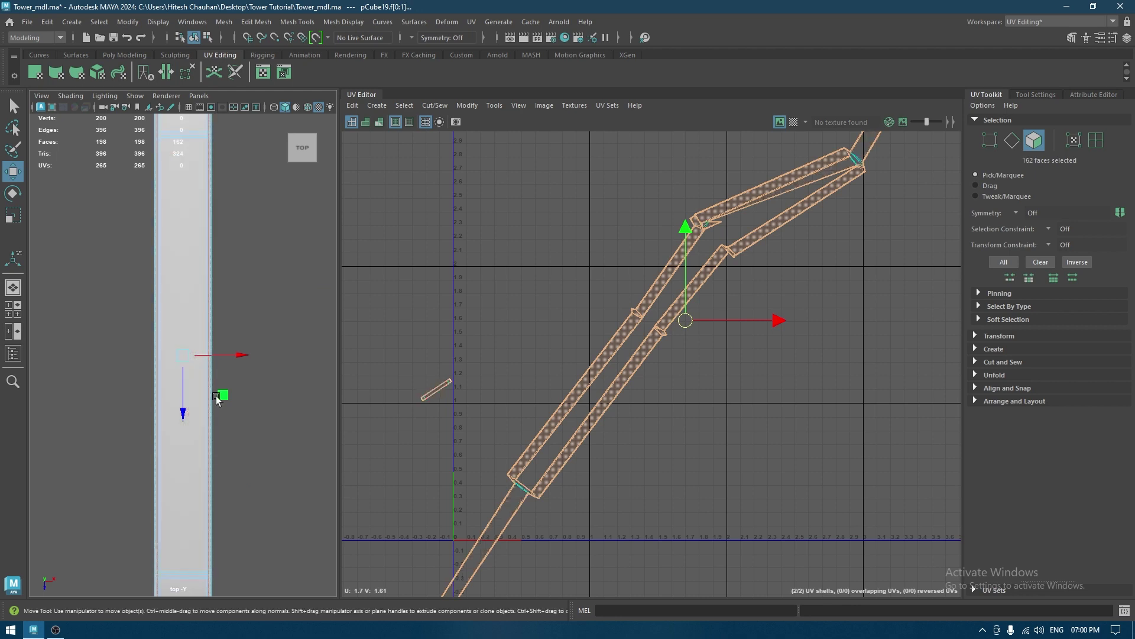
middle_click_drag(210, 283, 226, 499, "alt")
scroll(248, 470, "up", 6)
right_click_drag(248, 471, 209, 449, "alt")
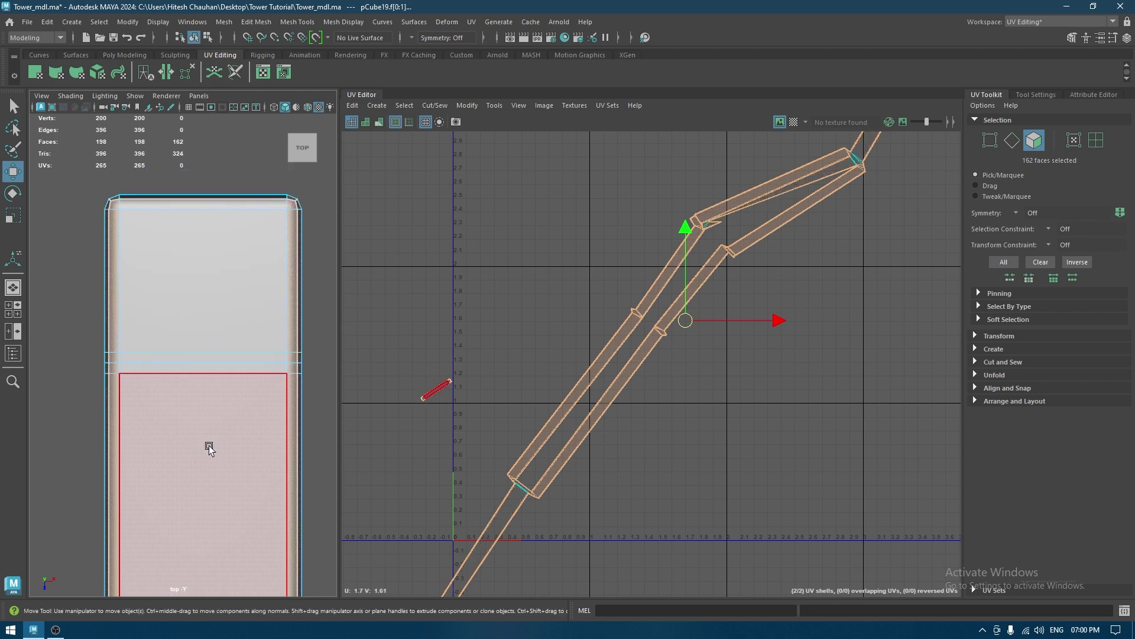
key("ctrl+less")
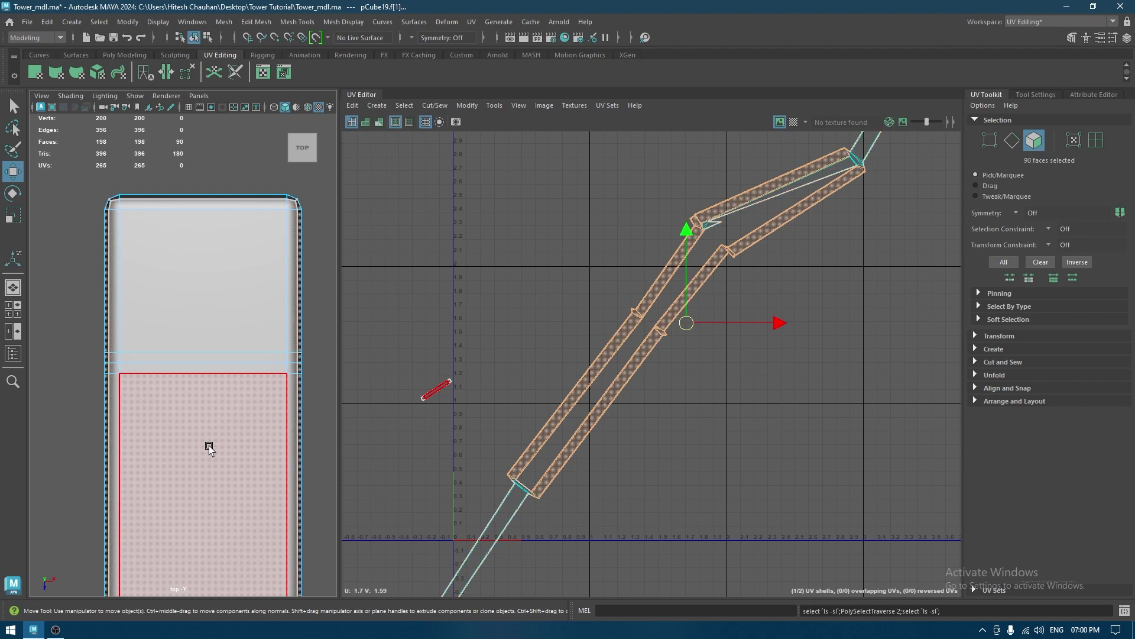
Return to the perspective view and apply a planar UV projection from the X axis to the selected front and back faces
key("space")
left_click_drag(284, 337, 286, 272)
left_click(377, 105)
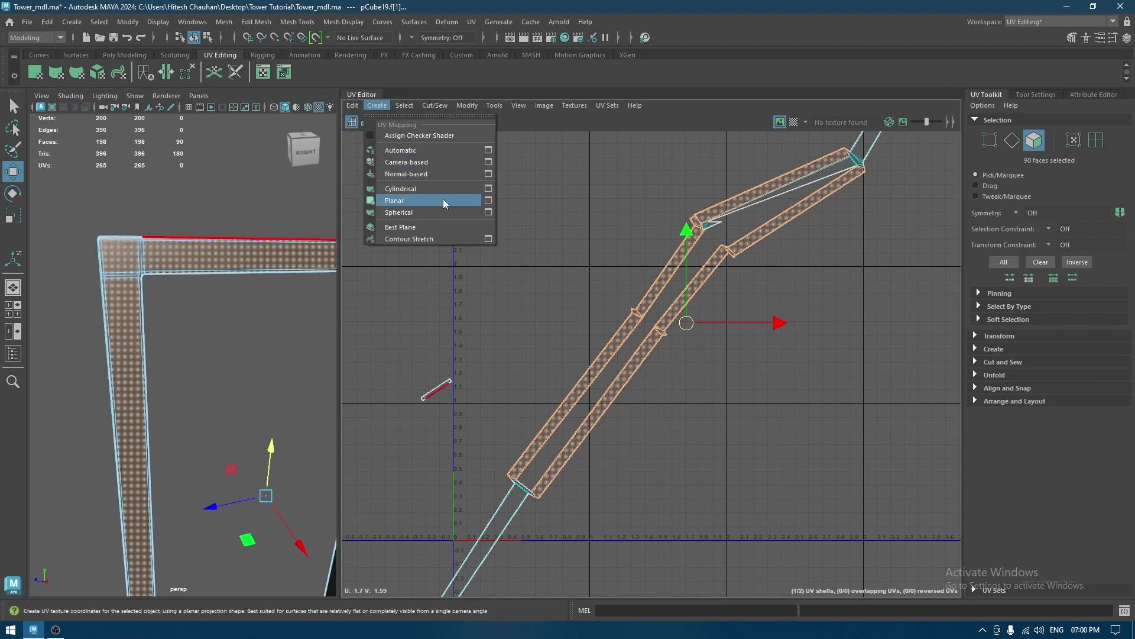
left_click(488, 200)
mouse_move(282, 441)
left_mouse_down("alt")
mouse_move(260, 450)
mouse_move(283, 439)
left_mouse_up("alt")
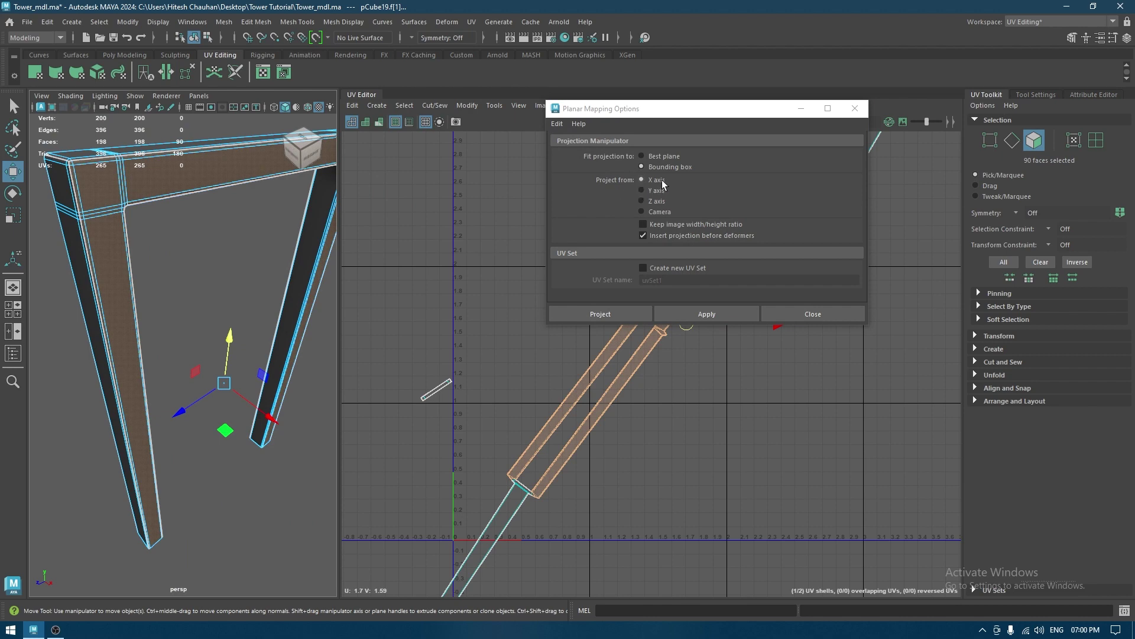
left_click(706, 312)
left_click(808, 313)
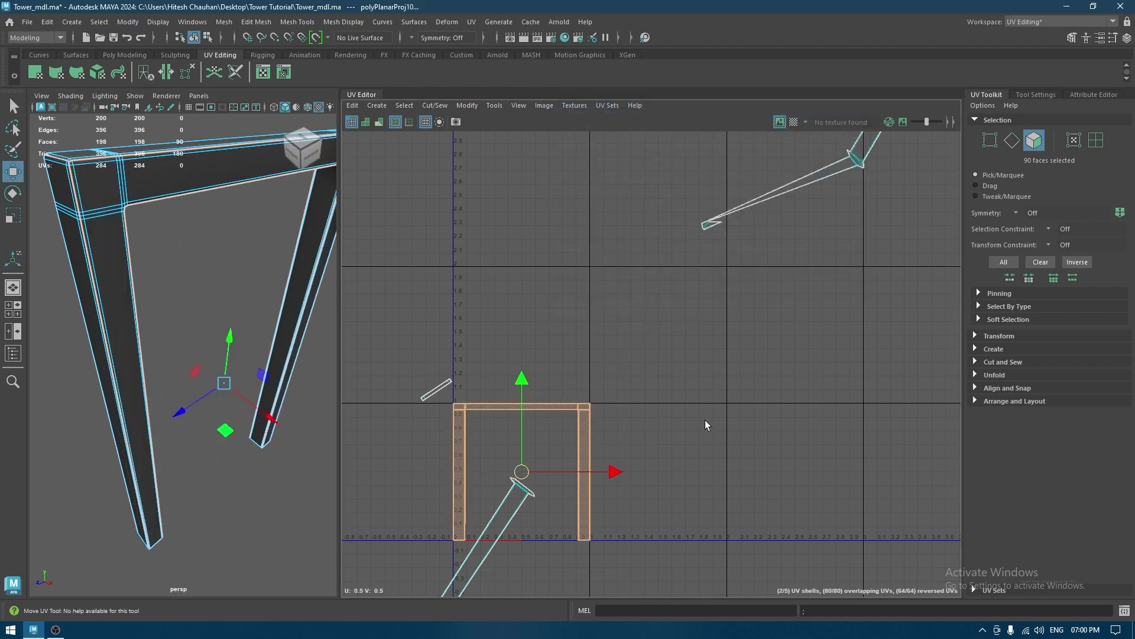
Select the two overlapping door frame shells in the UV layout and unfold them
right_click_drag(588, 273, 527, 289)
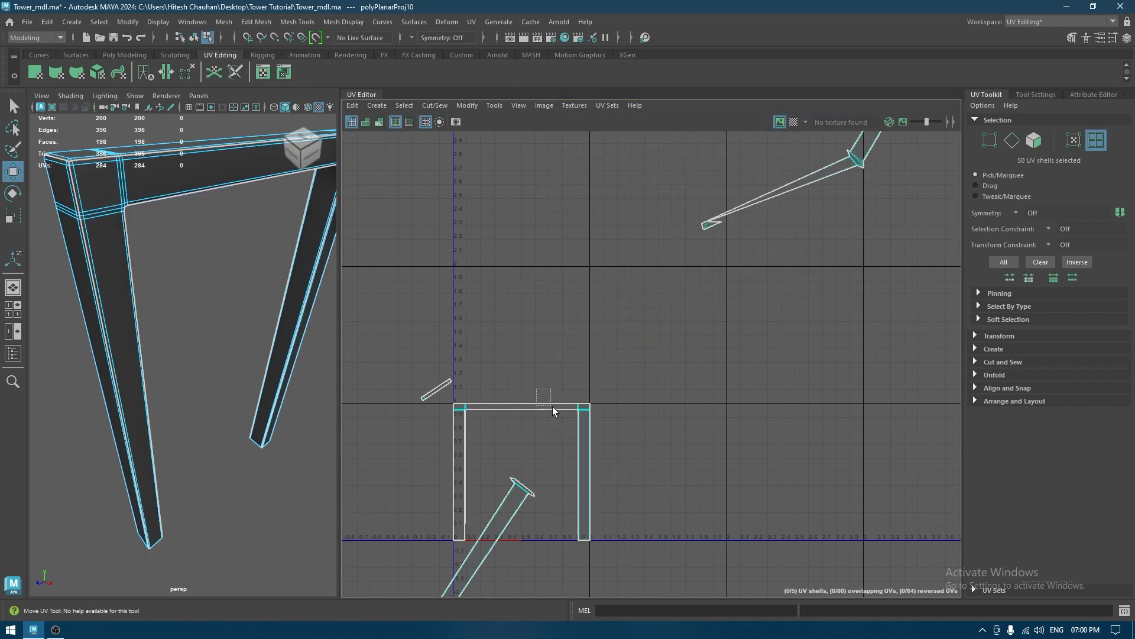
left_click_drag(546, 403, 640, 312)
right_click_drag(640, 317, 588, 309, "shift")
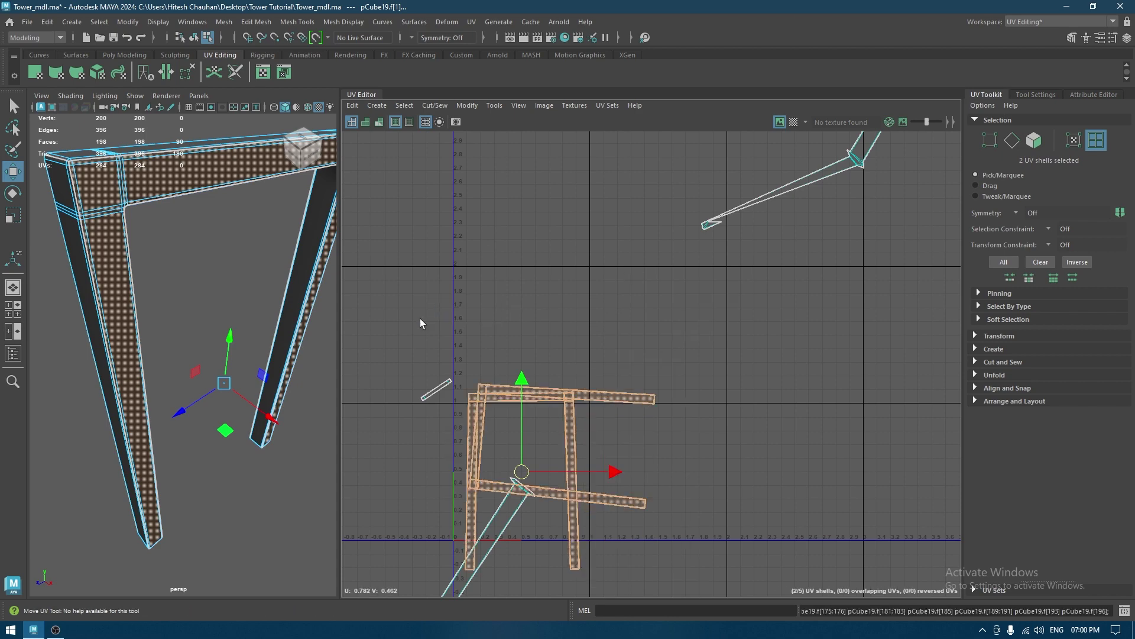
Select the door frame shell lying on its side and rotate it upright to match the other one
left_click(591, 317)
left_click(598, 391)
key("e")
left_click_drag(633, 495, 516, 510)
right_click_drag(626, 339, 629, 506, "shift")
Select both upright door frame shells and move them out of the UV tile to the right
left_click(556, 400)
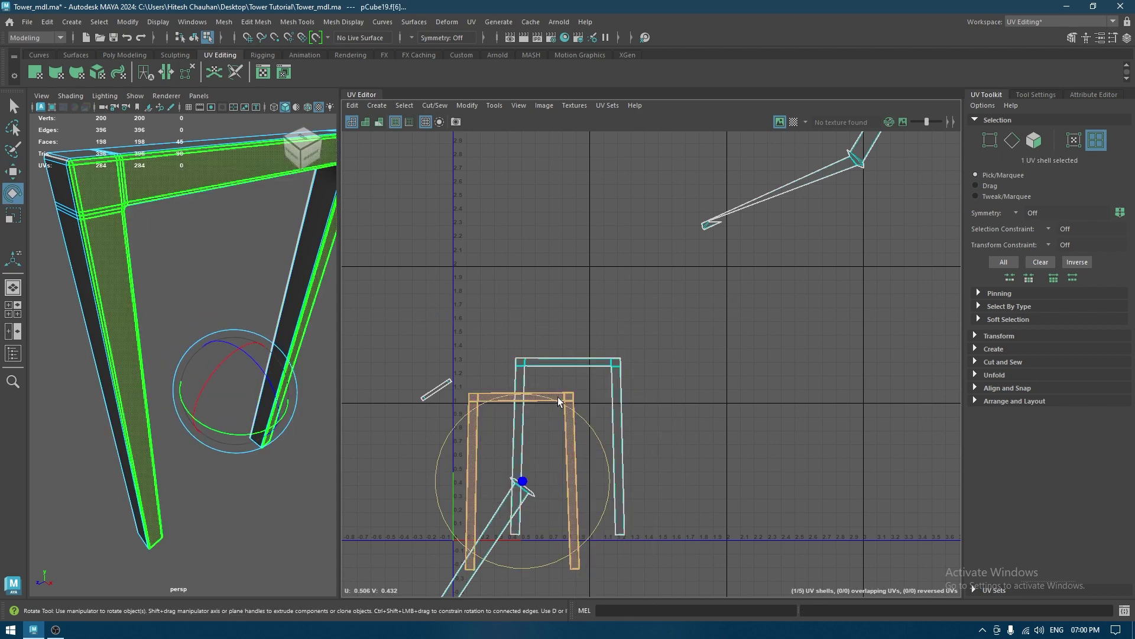
key("w")
left_click(543, 362, "shift")
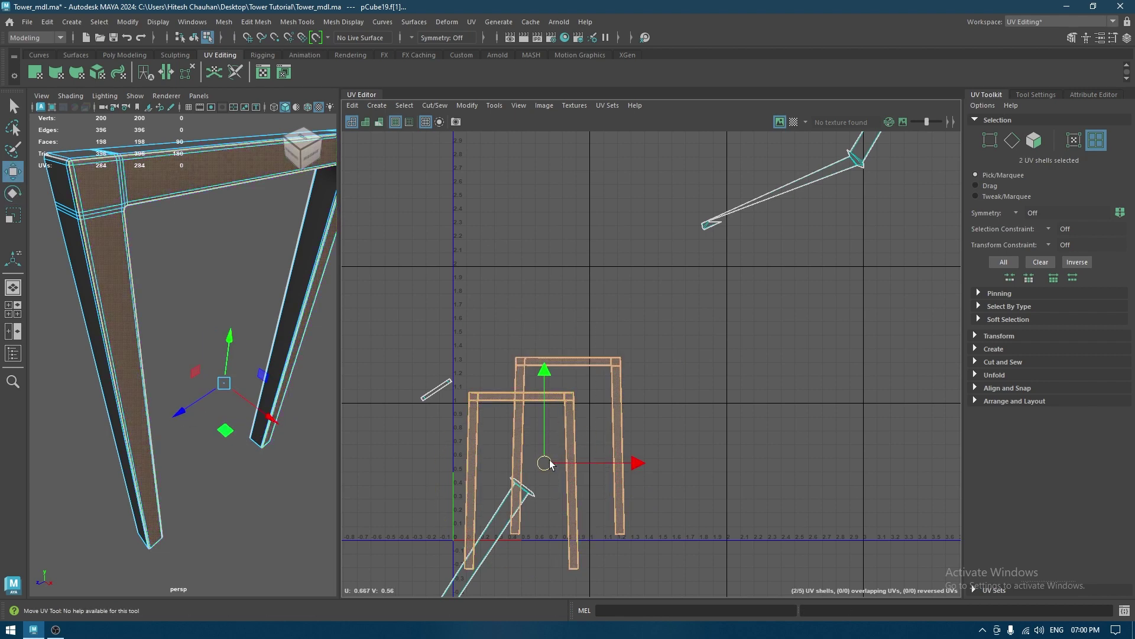
left_click_drag(544, 464, 775, 434)
Select the row of faces running along the top side of the door frame
scroll(236, 342, "down", 3)
left_click_drag(233, 338, 244, 325, "alt")
left_click_drag(191, 287, 207, 313, "alt")
left_click_drag(110, 275, 215, 558)
left_click_drag(166, 264, 231, 307, "alt")
scroll(230, 307, "up", 5)
scroll(204, 237, "down", 2)
left_click_drag(200, 223, 184, 393, "alt")
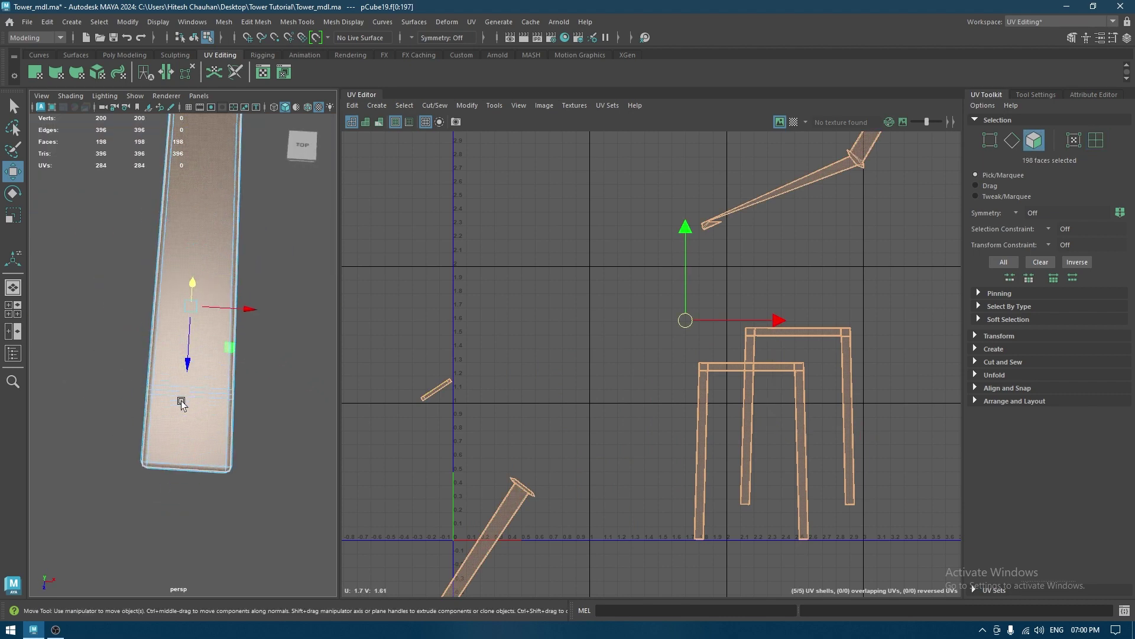
left_click(194, 427)
left_click_drag(260, 337, 203, 290, "alt")
scroll(203, 290, "down", 3)
middle_click_drag(284, 295, 231, 342, "alt")
scroll(230, 342, "up", 3)
double_click(204, 267, "shift")
Grow the selection around the frame's top faces and apply a planar UV projection from the Y axis
left_click_drag(204, 267, 206, 280, "alt")
middle_click_drag(205, 280, 289, 290, "alt")
left_click_drag(290, 290, 282, 295, "alt")
middle_click_drag(282, 313, 303, 222, "alt")
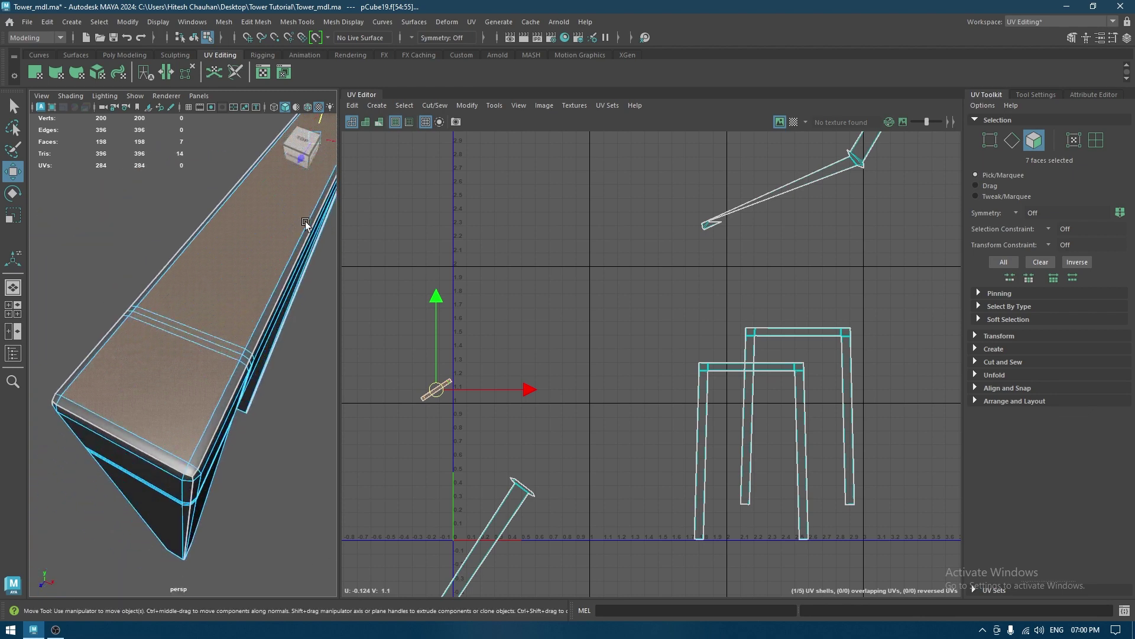
key("shift+period")
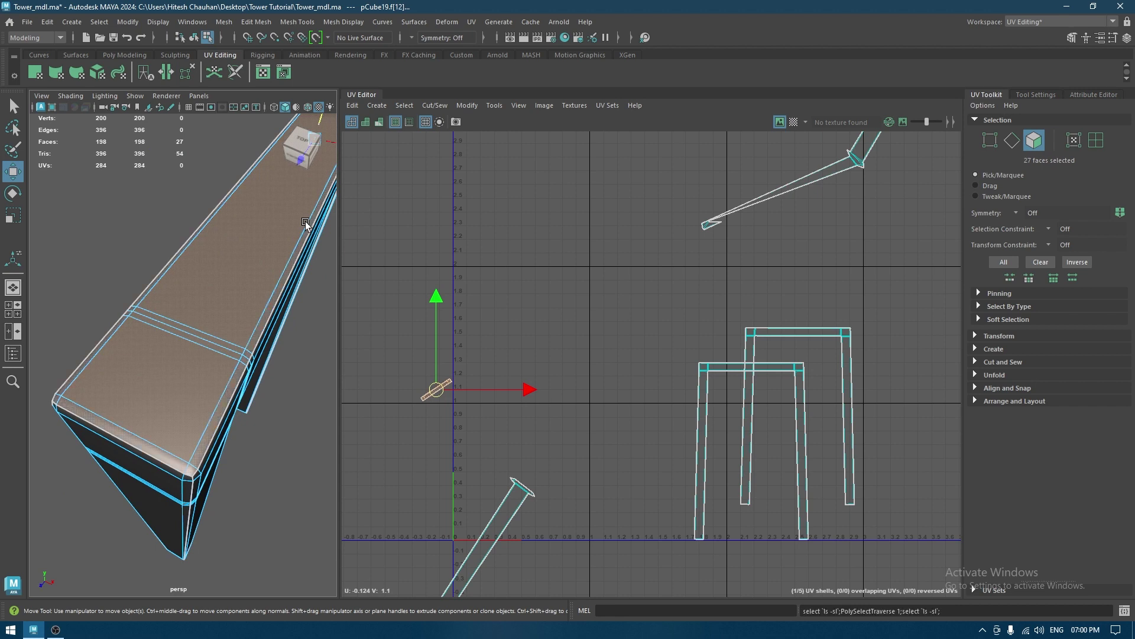
left_click(377, 105)
left_click(487, 201)
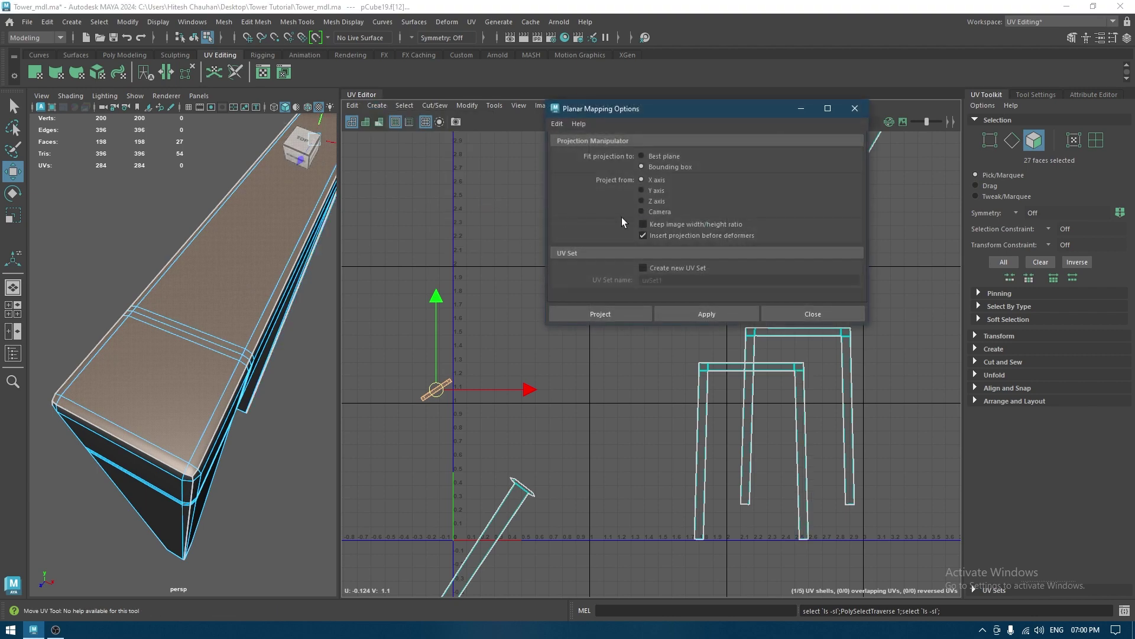
left_click(698, 315)
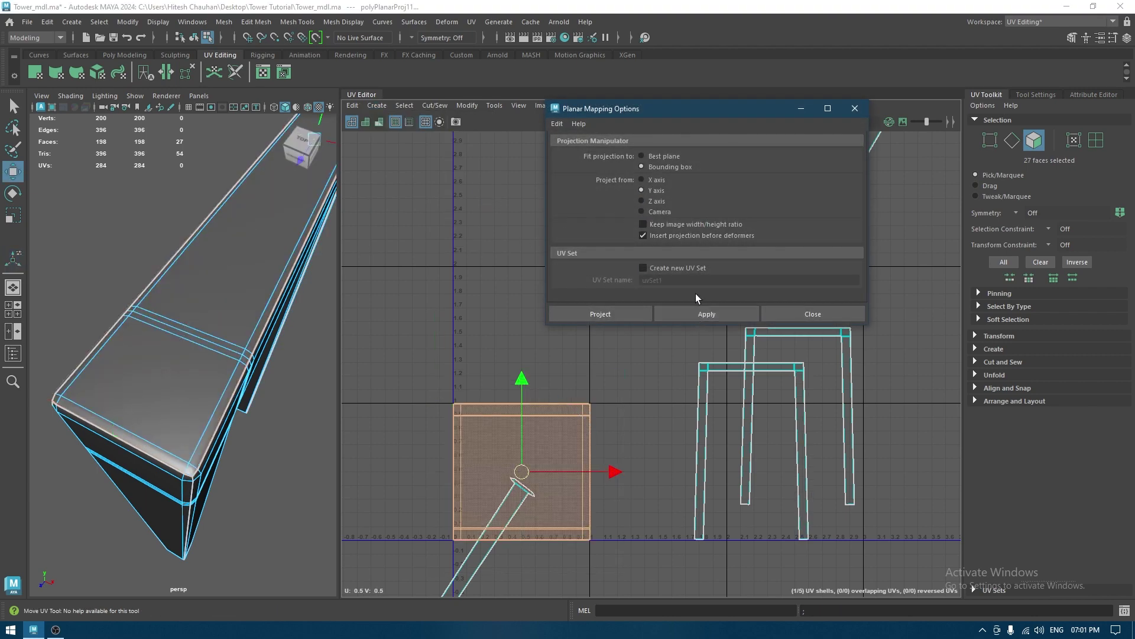
left_click(792, 316)
Select the door frame's newly projected top shell and unfold it
right_click_drag(610, 315, 575, 348)
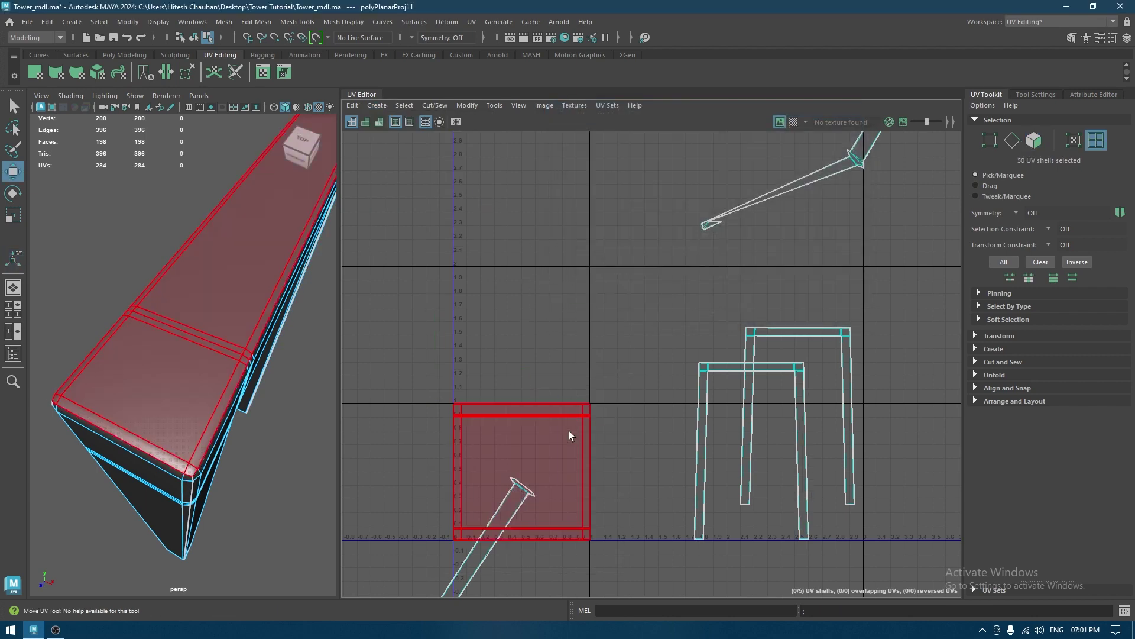
left_click(577, 418)
right_click_drag(638, 284, 464, 279, "shift")
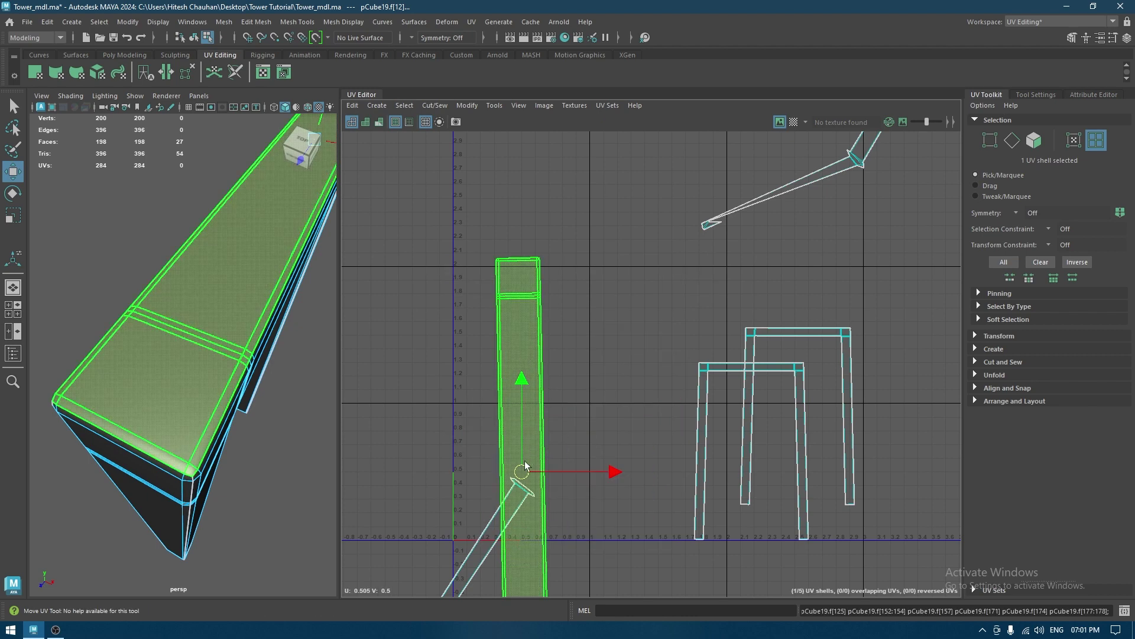
Move the unfolded top shell up and away from the other door frame shells
left_click_drag(521, 471, 664, 164)
right_click_drag(592, 347, 569, 288, "alt")
left_click_drag(192, 361, 183, 294, "alt")
right_click_drag(182, 294, 141, 261, "alt")
Select the two angled leg shells and check which parts of the door frame they cover
left_click(559, 346)
left_click_drag(445, 450, 515, 515)
mouse_move(186, 337)
left_mouse_down("alt")
mouse_move(254, 333)
mouse_move(254, 347)
mouse_move(169, 351)
left_mouse_up("alt")
left_click_drag(774, 147, 825, 205)
left_click_drag(277, 313, 228, 264, "alt")
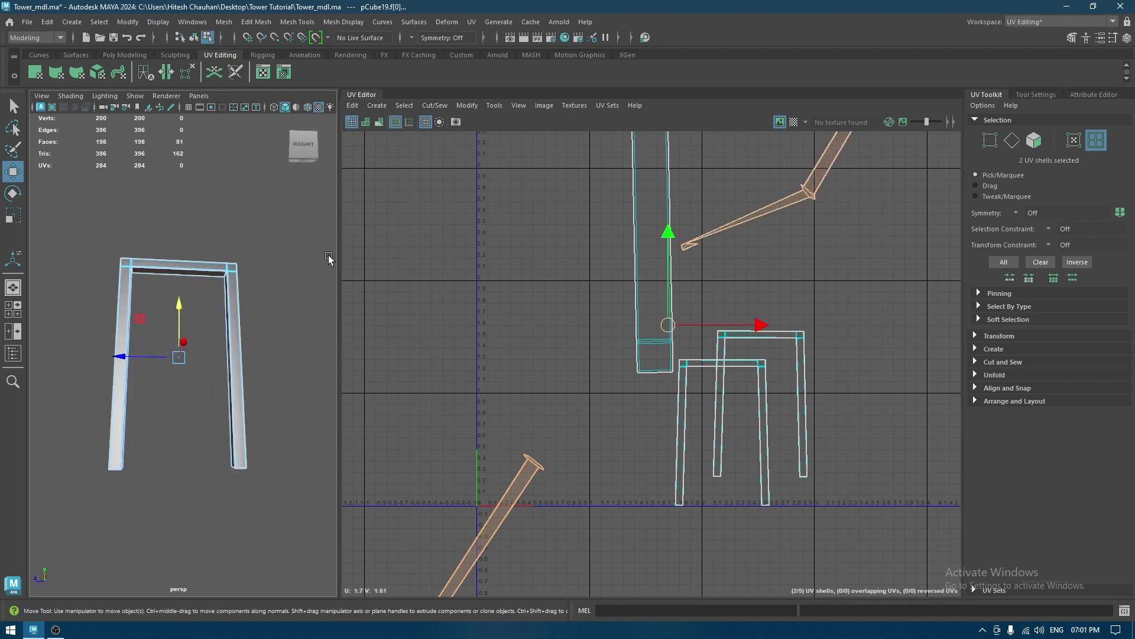
Select the large face on the underside of the door frame's top beam
middle_click_drag(610, 220, 594, 242, "alt")
left_click_drag(216, 296, 204, 237, "alt")
right_click_drag(204, 237, 243, 324, "alt")
scroll(243, 325, "up", 3)
middle_click_drag(243, 324, 266, 420, "alt")
scroll(266, 420, "up", 3)
mouse_move(183, 284)
right_mouse_down()
mouse_move(180, 338)
mouse_move(183, 304)
right_mouse_up()
left_click(183, 304)
left_click(173, 274)
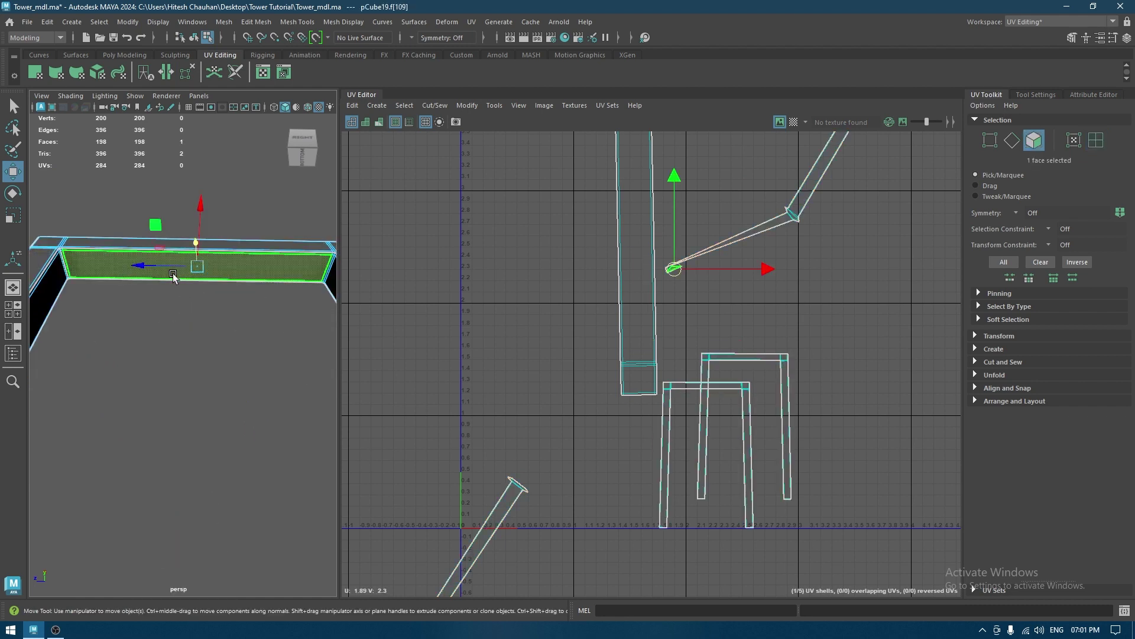
Grow the selection around the underside face to its border faces and apply a planar UV projection
left_click_drag(176, 260, 216, 243, "alt")
key("f")
left_click_drag(227, 320, 254, 329, "alt")
right_click_drag(254, 330, 334, 386, "alt")
middle_click_drag(334, 386, 36, 328, "alt")
middle_click_drag(410, 379, 384, 370, "alt")
middle_click_drag(233, 371, 166, 353, "alt")
left_click_drag(166, 353, 240, 388, "alt")
left_click(376, 105)
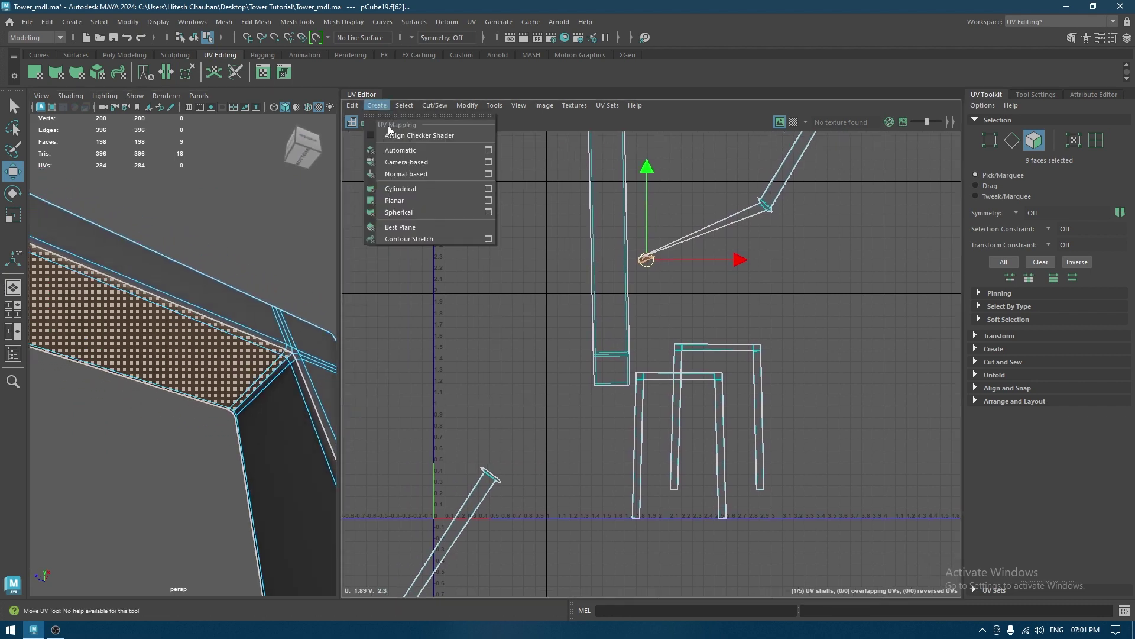
left_click(395, 200)
key("w")
Unfold the newly projected underside shell and move it clear of the others to the right
right_click_drag(492, 247, 320, 249, "shift")
right_click_drag(476, 330, 468, 178, "alt")
left_click_drag(172, 348, 198, 420, "alt")
right_click_drag(396, 408, 396, 142, "alt")
left_click_drag(460, 427, 850, 357)
Select the faces of one door frame leg together with its outer corner face
left_click(606, 254)
left_click_drag(606, 254, 639, 299)
left_click_drag(278, 354, 219, 361, "alt")
right_click_drag(219, 360, 217, 271, "alt")
left_click_drag(217, 270, 288, 313, "alt")
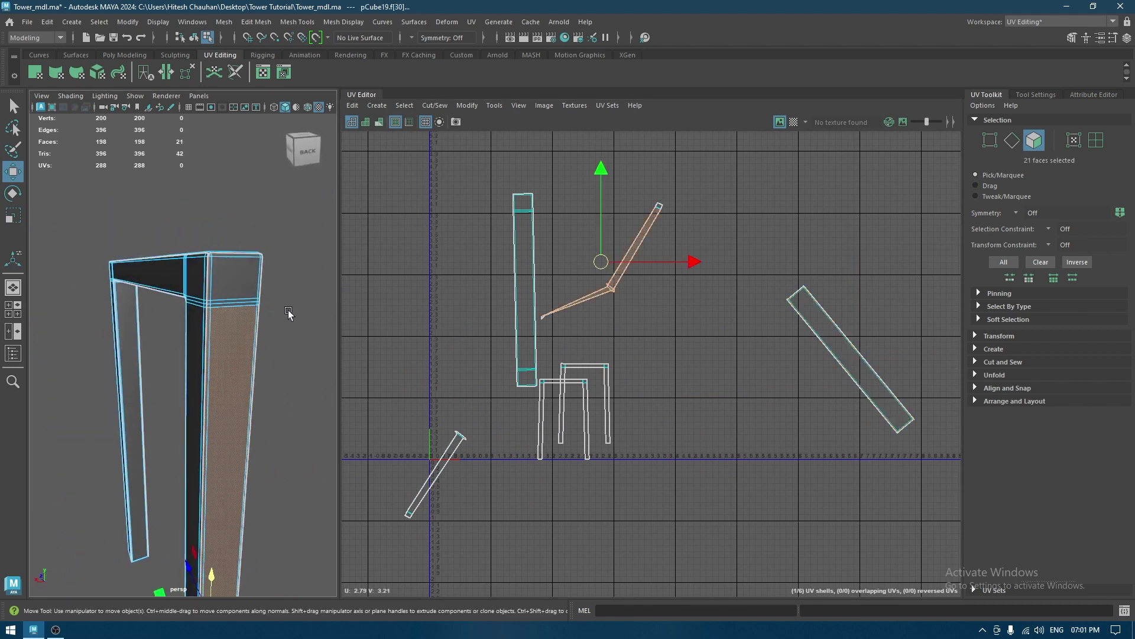
left_click(239, 281, "shift")
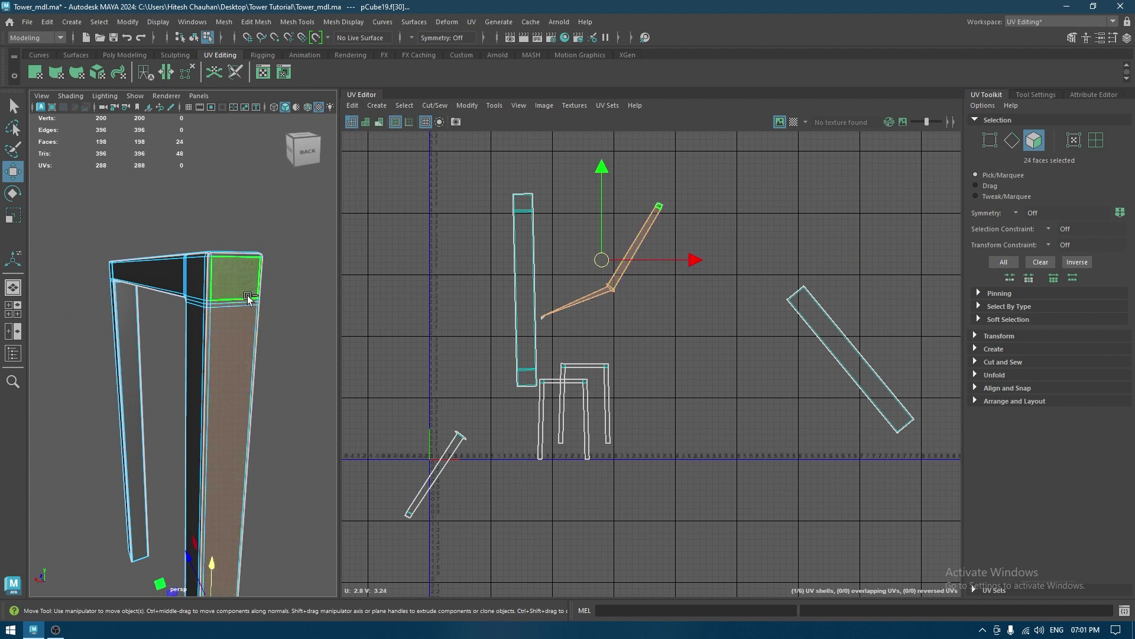
left_click(238, 255, "ctrl")
Add the narrow bevel faces along the leg's outer upper corner to the selection
left_click_drag(266, 285, 256, 309, "alt")
right_click_drag(256, 309, 274, 372, "alt")
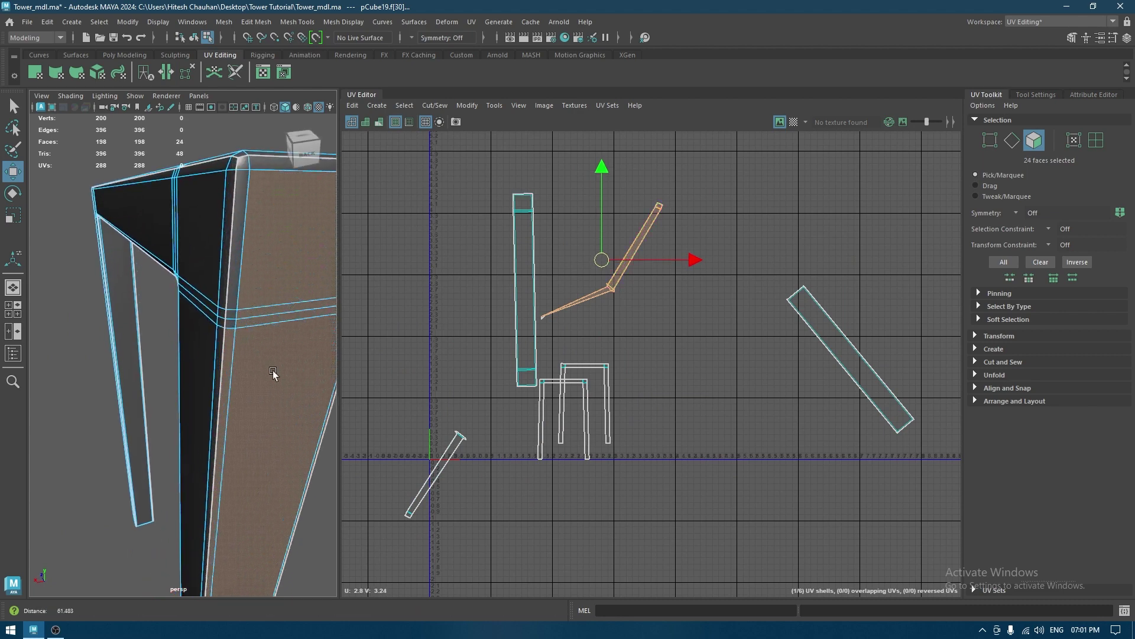
left_click_drag(270, 262, 195, 271, "alt")
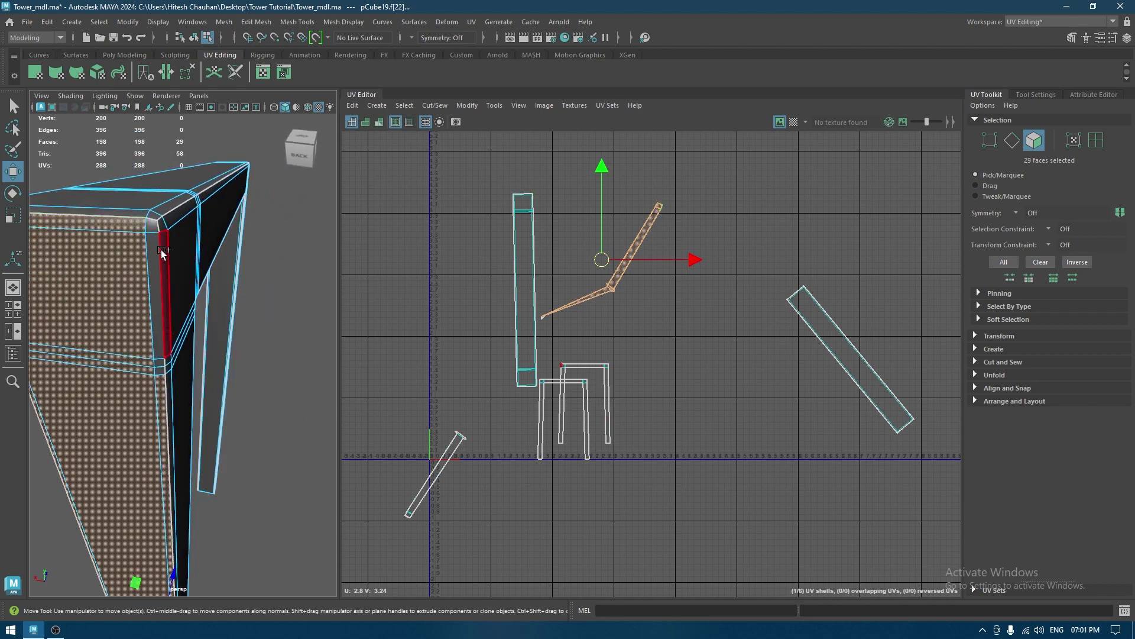
left_click(157, 268, "shift")
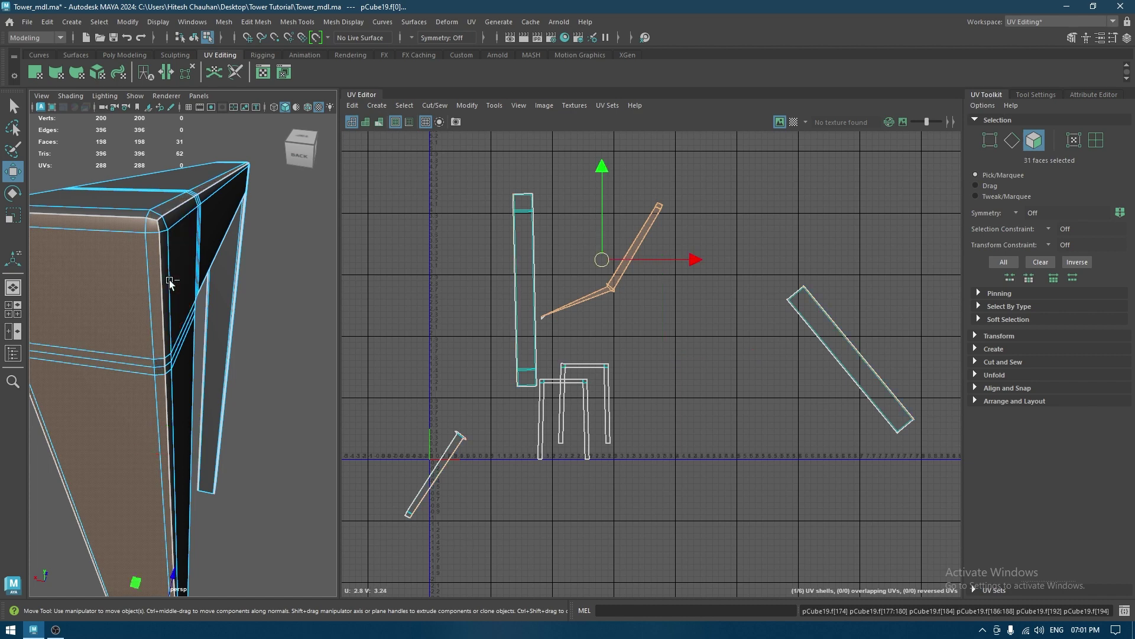
Add the missing bevel faces at the leg's inner upper corner to the selection
mouse_move(159, 371)
left_mouse_down("alt")
mouse_move(329, 342)
mouse_move(301, 365)
mouse_move(367, 489)
mouse_move(75, 372)
mouse_move(378, 393)
mouse_move(167, 357)
left_mouse_up("alt")
left_click_drag(174, 416, 150, 375, "alt")
right_click_drag(149, 375, 251, 514, "alt")
middle_click_drag(251, 514, 332, 454, "alt")
right_click_drag(332, 453, 178, 365, "alt")
left_click_drag(178, 367, 202, 397, "alt")
left_click(207, 375, "shift")
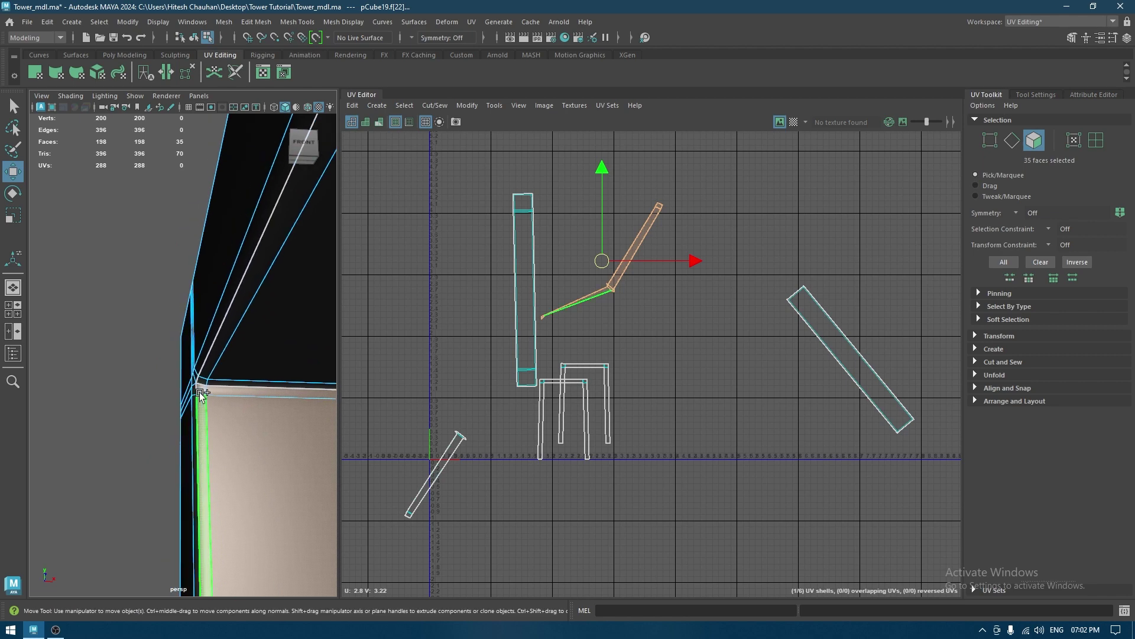
right_click_drag(222, 444, 212, 382, "alt")
mouse_move(212, 382)
left_mouse_down("alt")
mouse_move(121, 397)
mouse_move(203, 373)
mouse_move(222, 379)
left_mouse_up("alt")
right_click_drag(222, 380, 267, 408, "alt")
left_click_drag(267, 409, 222, 437, "alt")
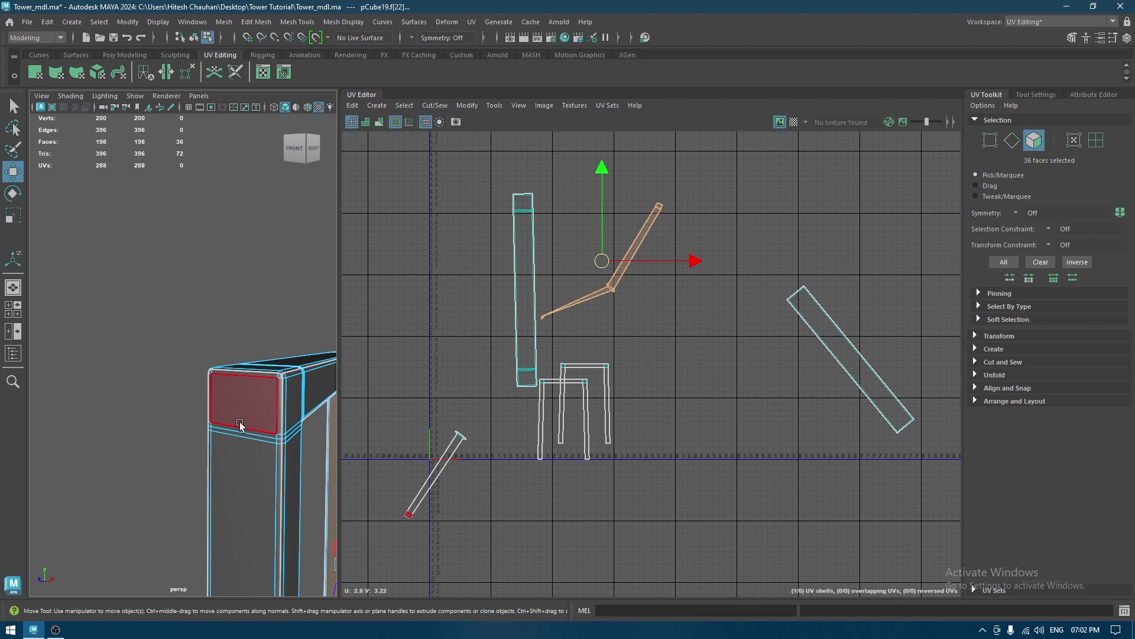
left_click_drag(162, 395, 296, 402, "alt")
Apply a planar UV projection from the Z axis to the selected leg faces and close the mapping options
left_click(376, 105)
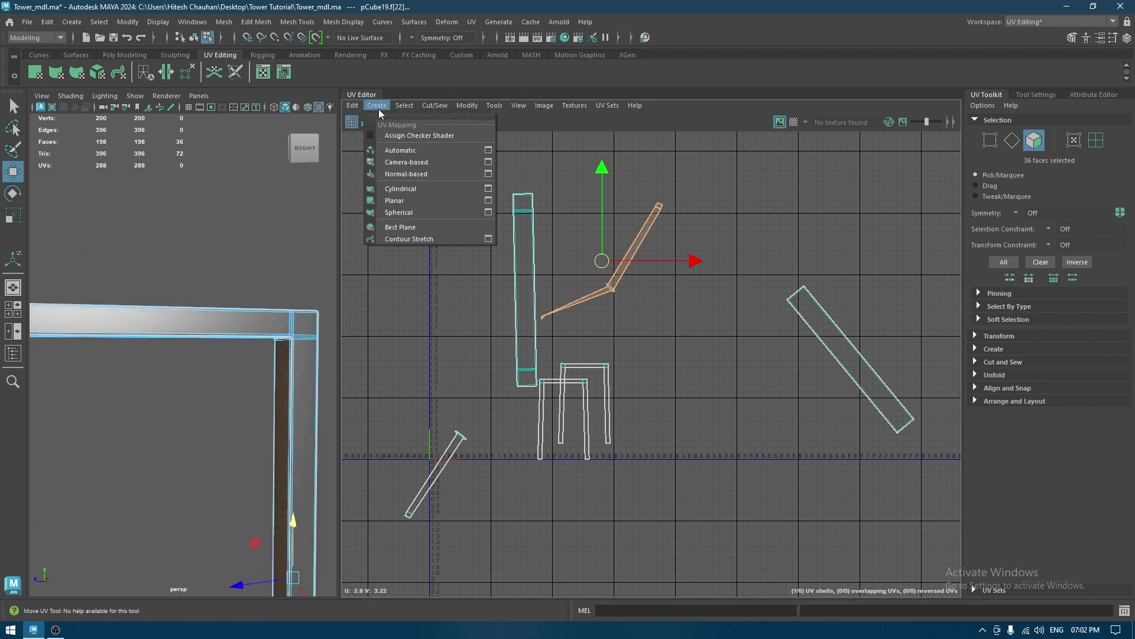
left_click(489, 200)
scroll(220, 300, "down", 5)
left_click_drag(220, 300, 262, 359, "alt")
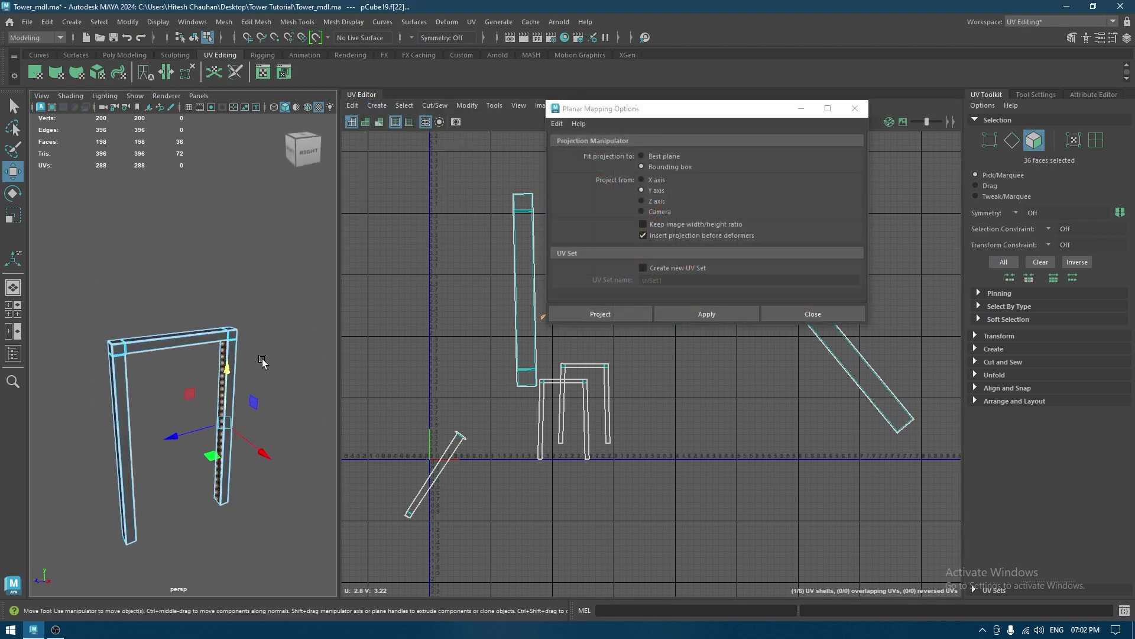
left_click(656, 201)
left_click(722, 313)
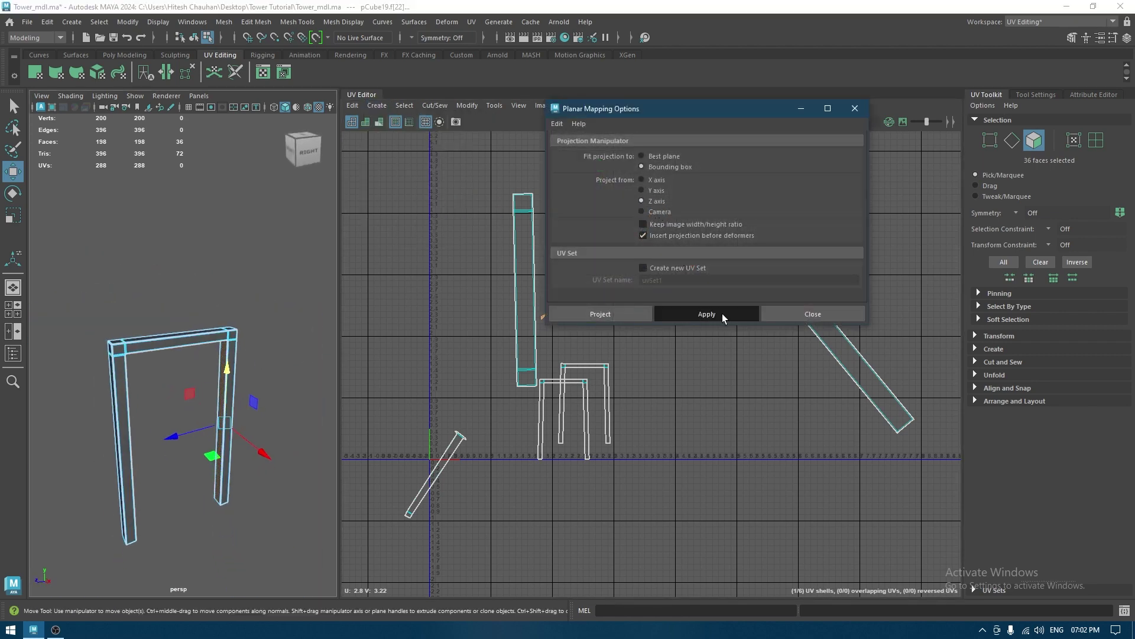
left_click(794, 314)
Unfold the projected leg shell and move it up and to the right of the other shells
right_click_drag(656, 274, 550, 275, "shift")
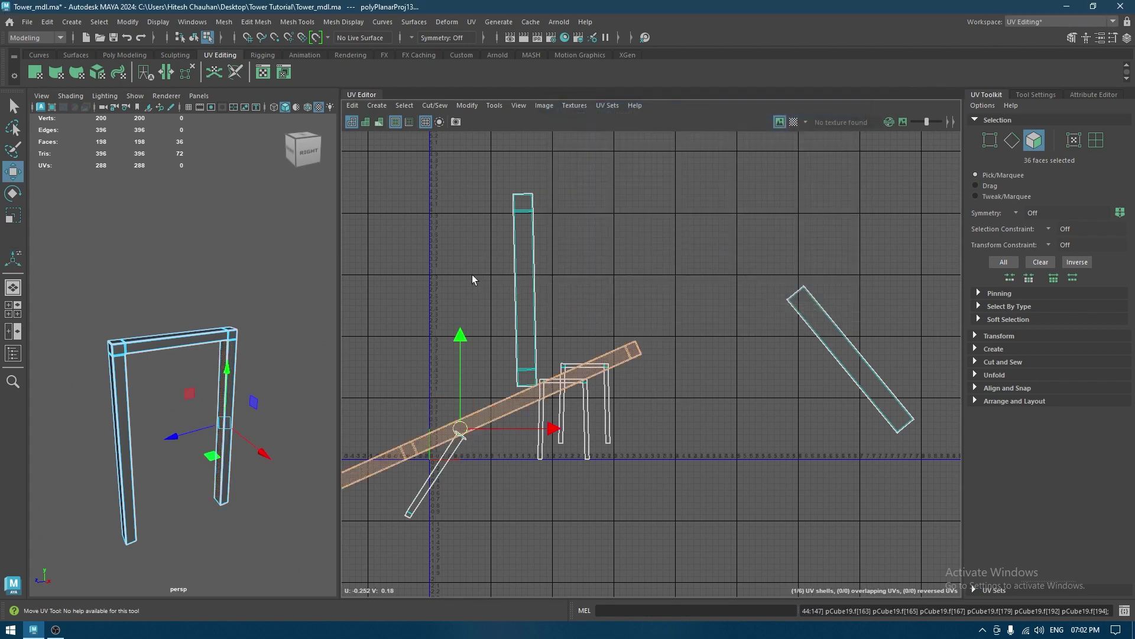
left_click_drag(460, 430, 826, 224)
left_click(716, 245)
left_click(732, 266)
right_click_drag(662, 255, 651, 251)
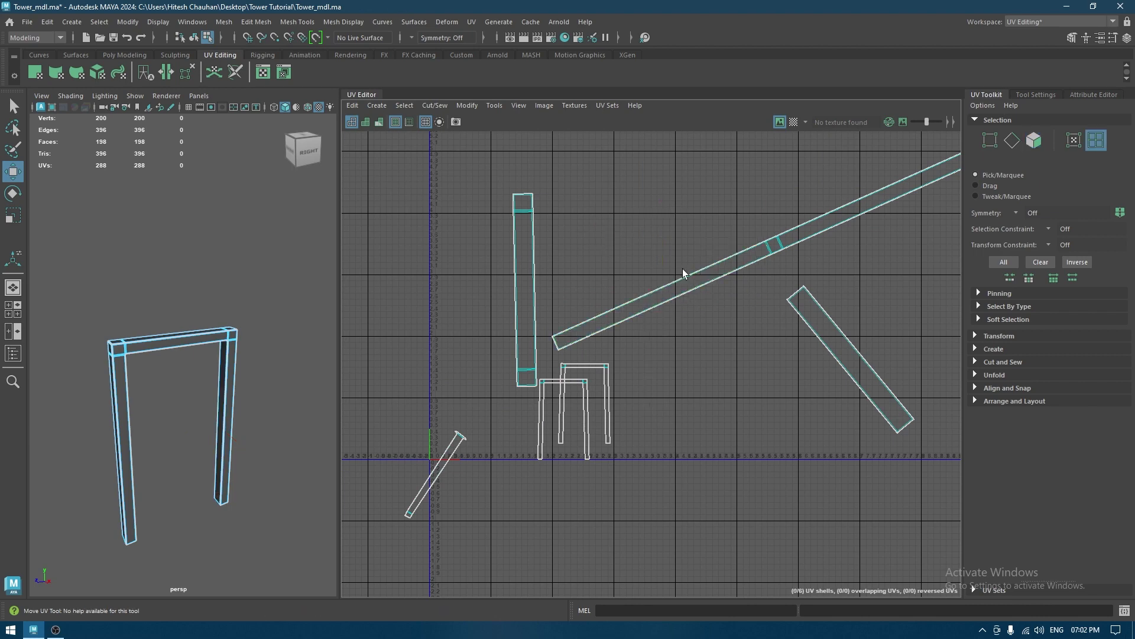
left_click(701, 279)
left_click_drag(777, 245, 833, 204)
Select the face loops covering the door frame's legs, top and underside, leaving out its front and back
left_click_drag(260, 371, 234, 327, "alt")
middle_click_drag(233, 327, 246, 273, "alt")
left_click_drag(247, 274, 144, 308, "alt")
right_click_drag(145, 307, 160, 350, "alt")
middle_click_drag(160, 350, 205, 441, "alt")
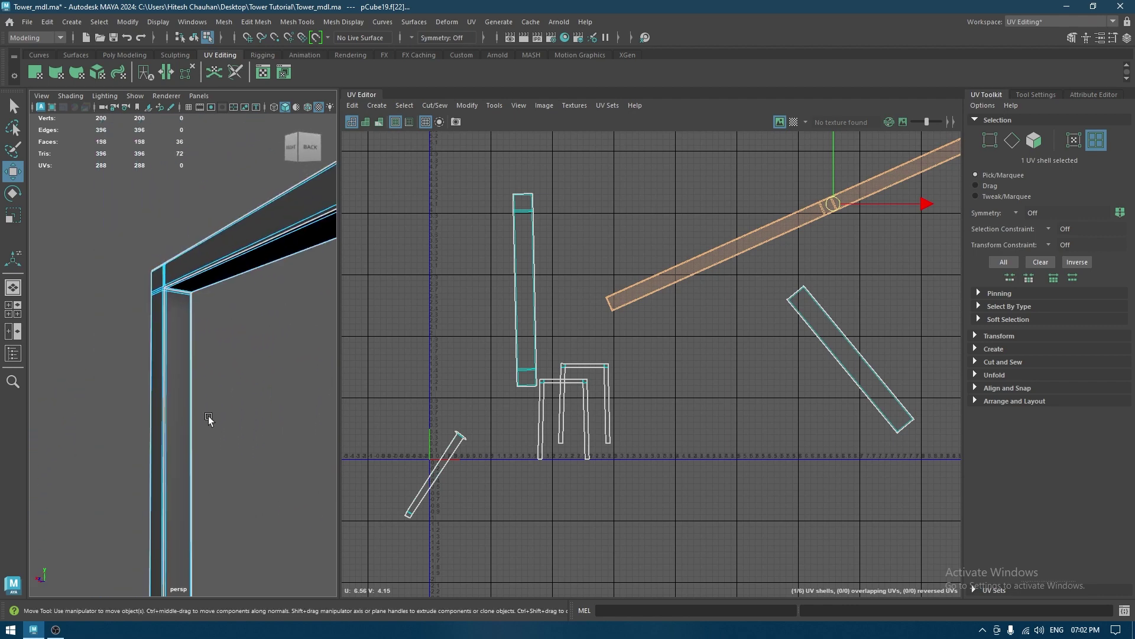
right_click_drag(205, 441, 233, 431, "alt")
left_click(168, 228)
right_click_drag(180, 195, 180, 227)
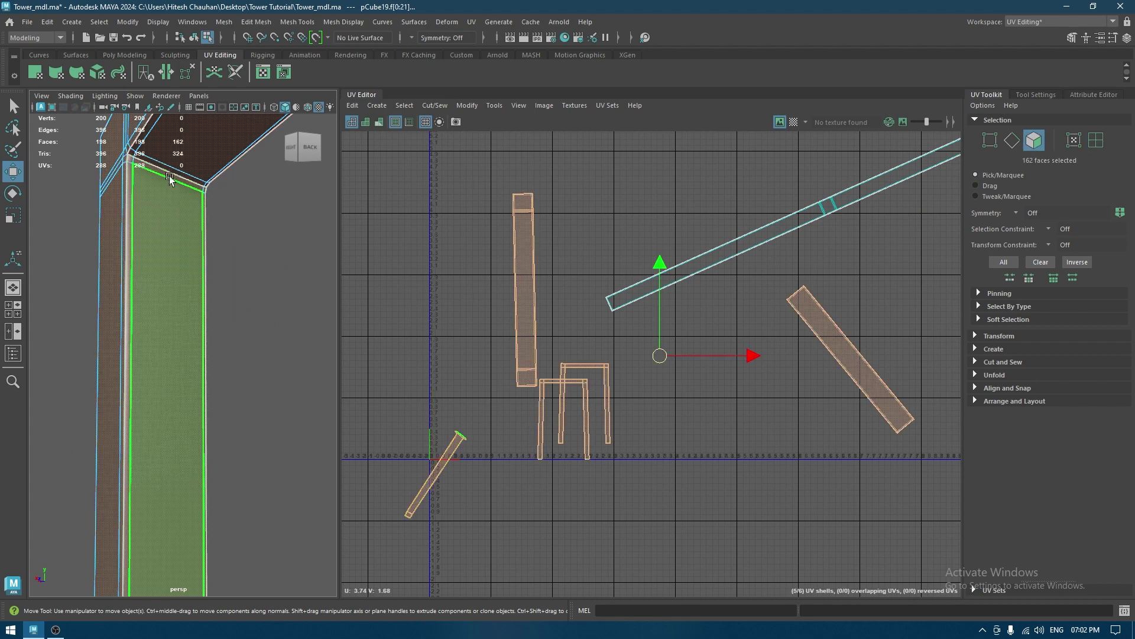
left_click(169, 174)
double_click(176, 239, "shift")
left_click_drag(182, 328, 274, 324, "alt")
right_click_drag(274, 324, 266, 282, "alt")
middle_click_drag(266, 283, 239, 220, "alt")
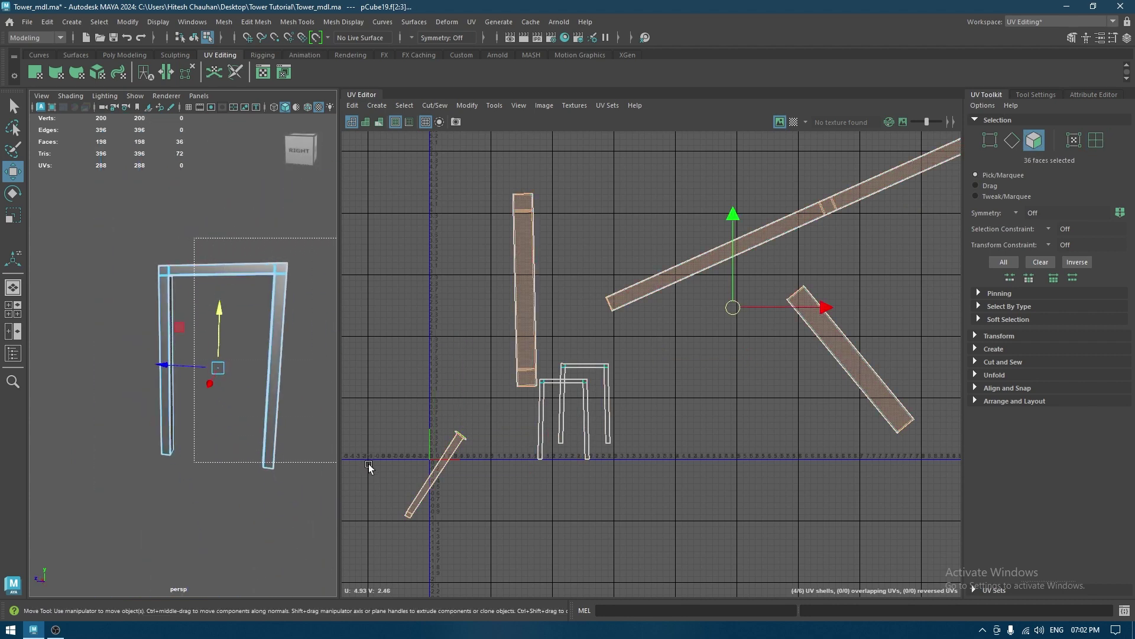
Limit the selection to the second leg's side of the frame, grow it and remove the long top and underside faces
left_click_drag(201, 228, 349, 508, "shift")
left_click_drag(162, 260, 119, 207, "alt")
left_click_drag(178, 242, 340, 553, "alt")
right_click_drag(172, 337, 266, 402, "alt")
left_click_drag(260, 399, 326, 395, "alt")
key("shift+period")
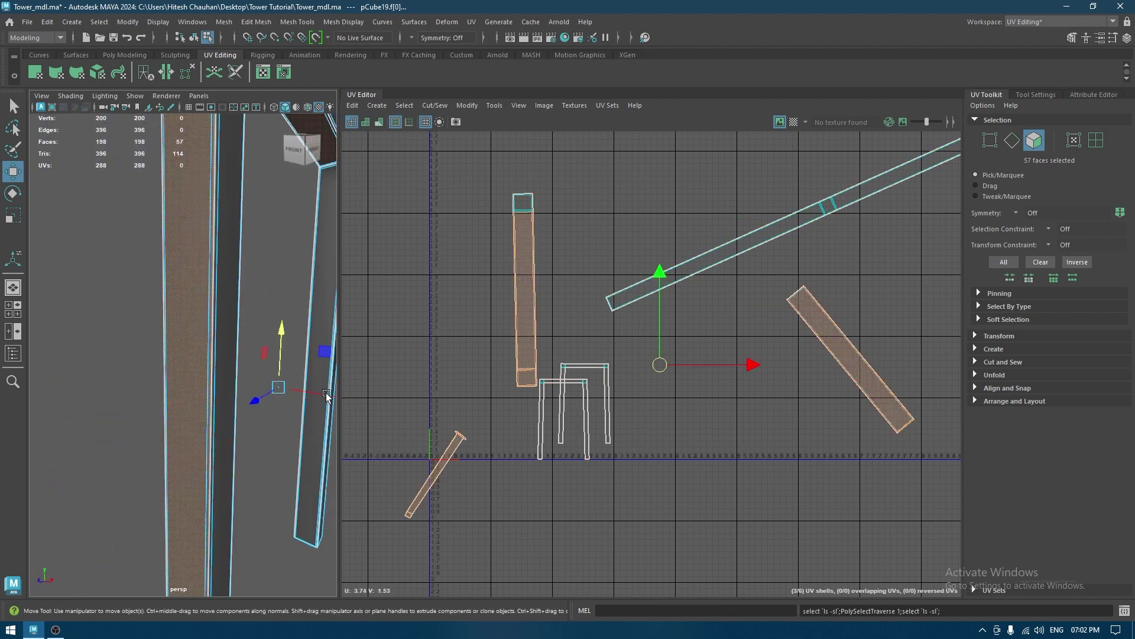
right_click_drag(269, 307, 174, 159, "alt")
left_click_drag(172, 214, 113, 228, "alt")
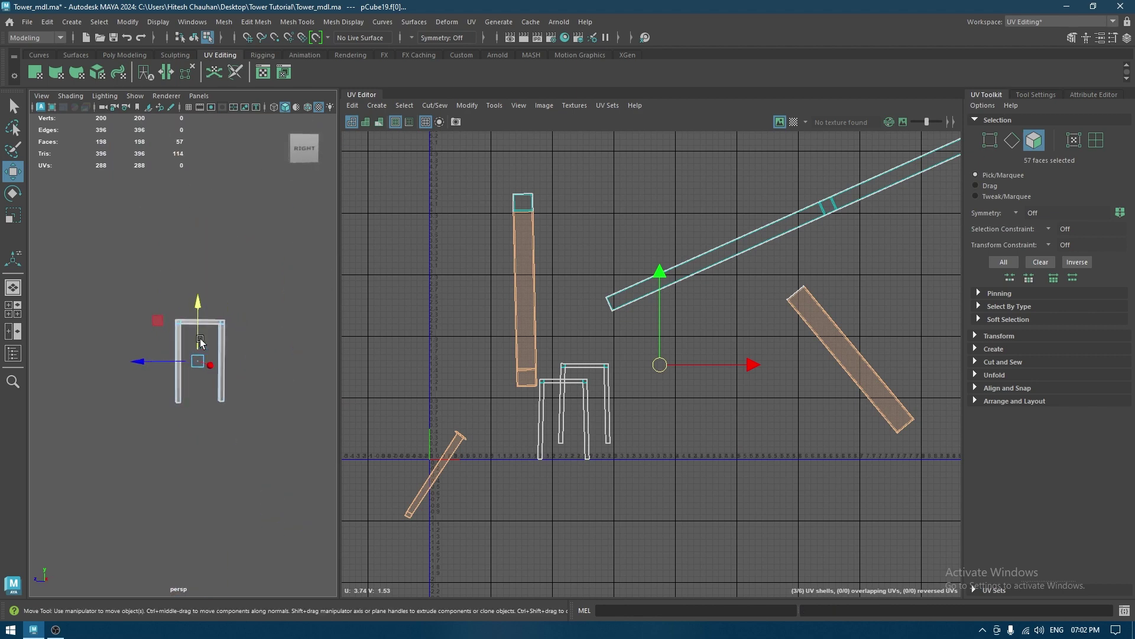
left_click_drag(311, 459, 314, 462, "ctrl")
Deselect the leftover top and underside corner faces, keeping only the second leg's strip selected
left_click_drag(232, 365, 188, 355, "alt")
right_click_drag(188, 354, 278, 414, "alt")
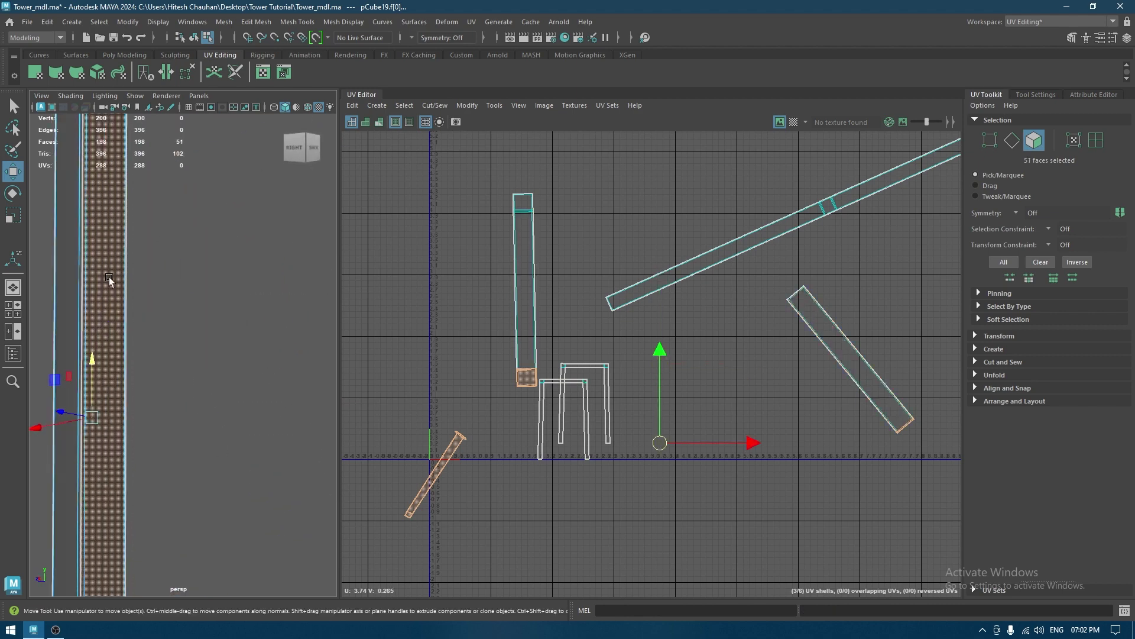
left_click_drag(111, 244, 82, 218, "alt")
middle_click_drag(82, 219, 119, 350, "alt")
right_click_drag(118, 350, 145, 320, "alt")
middle_click_drag(145, 319, 267, 501, "alt")
left_click_drag(219, 263, 216, 184, "alt")
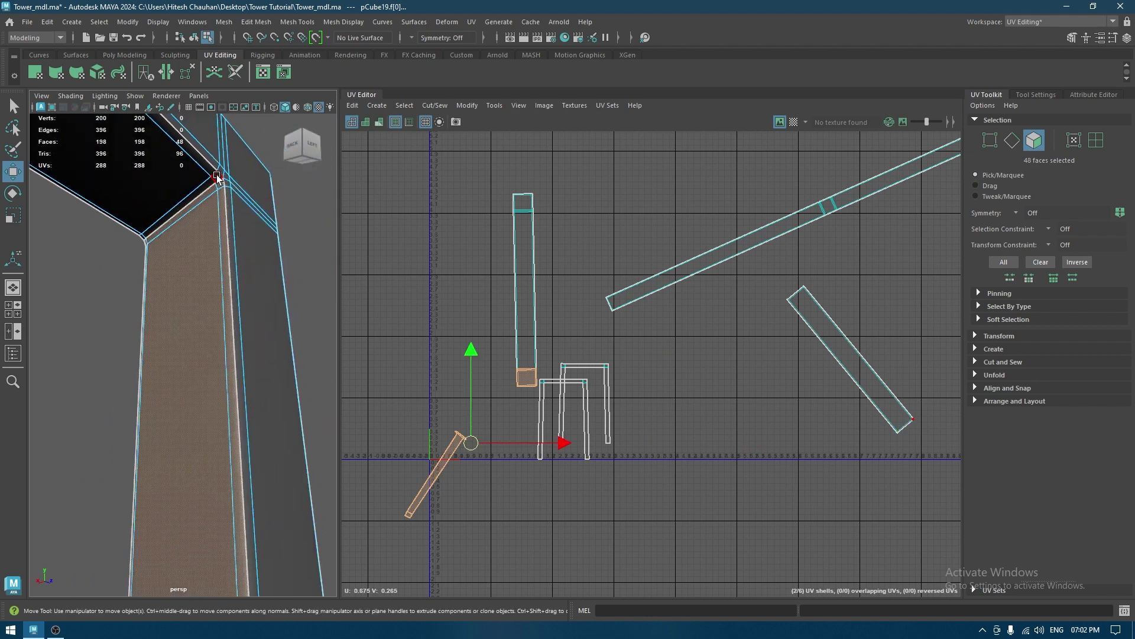
left_click_drag(260, 329, 176, 221, "alt")
left_click_drag(176, 222, 236, 304, "alt")
left_click(199, 288, "ctrl")
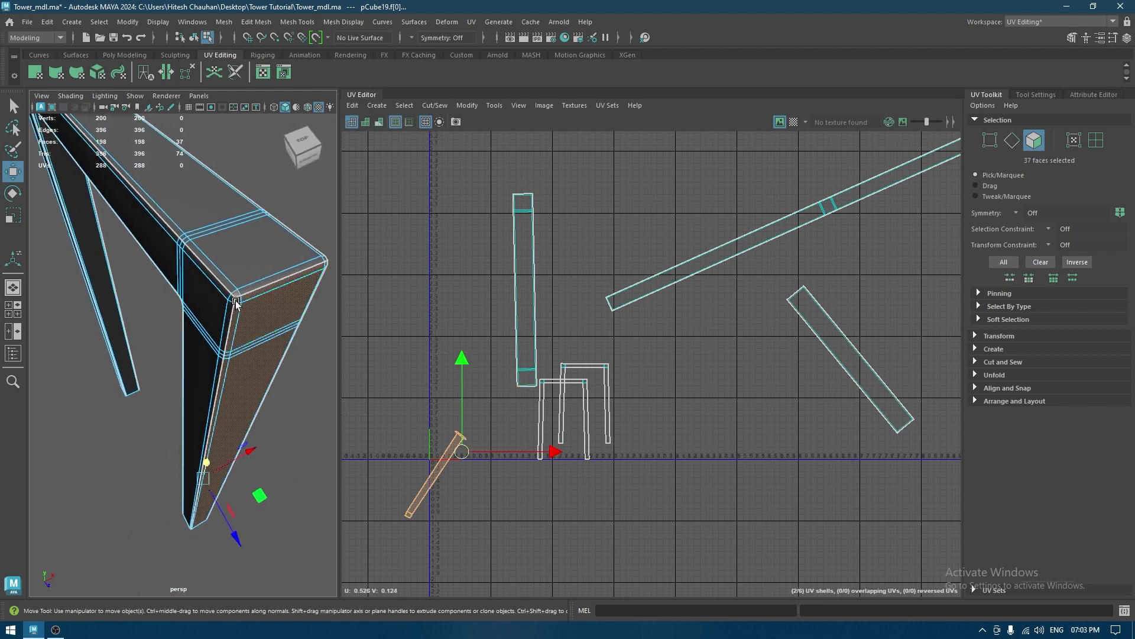
left_click_drag(274, 359, 202, 294, "alt")
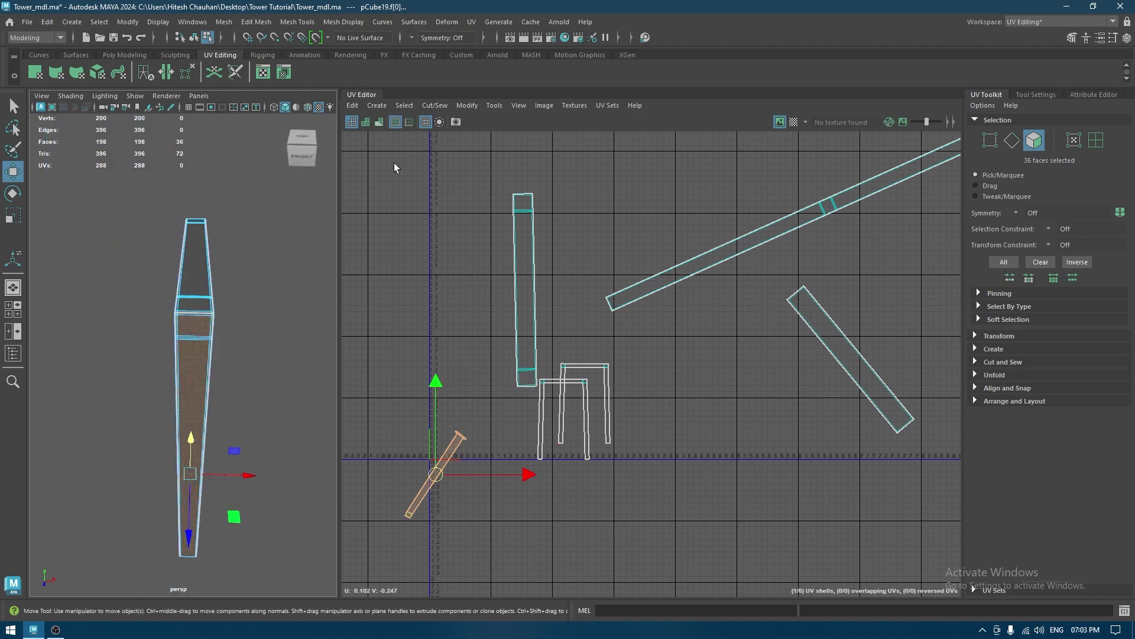
Apply a planar UV projection to the second leg's faces and unfold the resulting shell
left_click(378, 106)
left_click(423, 200)
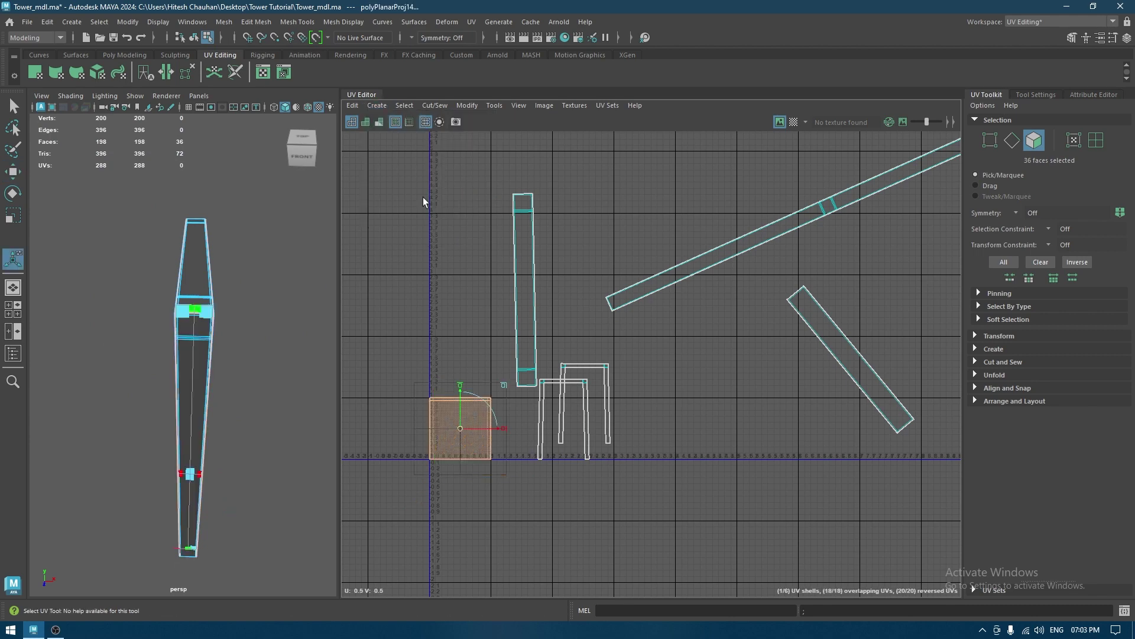
right_click_drag(473, 206, 368, 207, "shift")
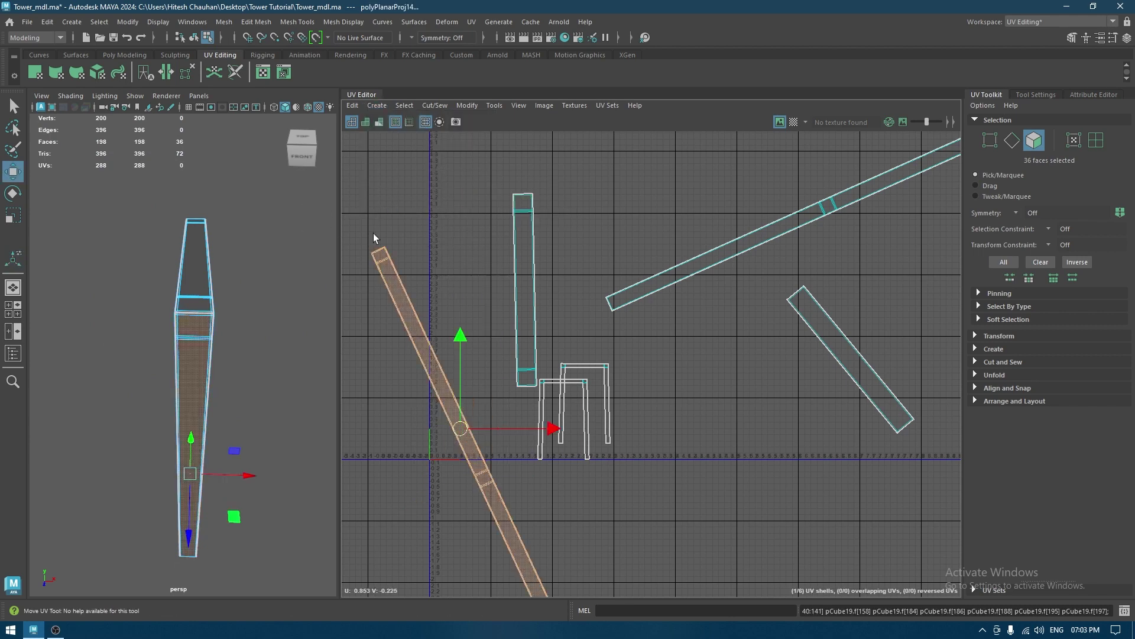
Select all of the door frame's UV shells and lay them out inside the UV tile
scroll(529, 272, "down", 3)
left_click_drag(430, 179, 790, 516)
right_click_drag(670, 205, 509, 251, "shift")
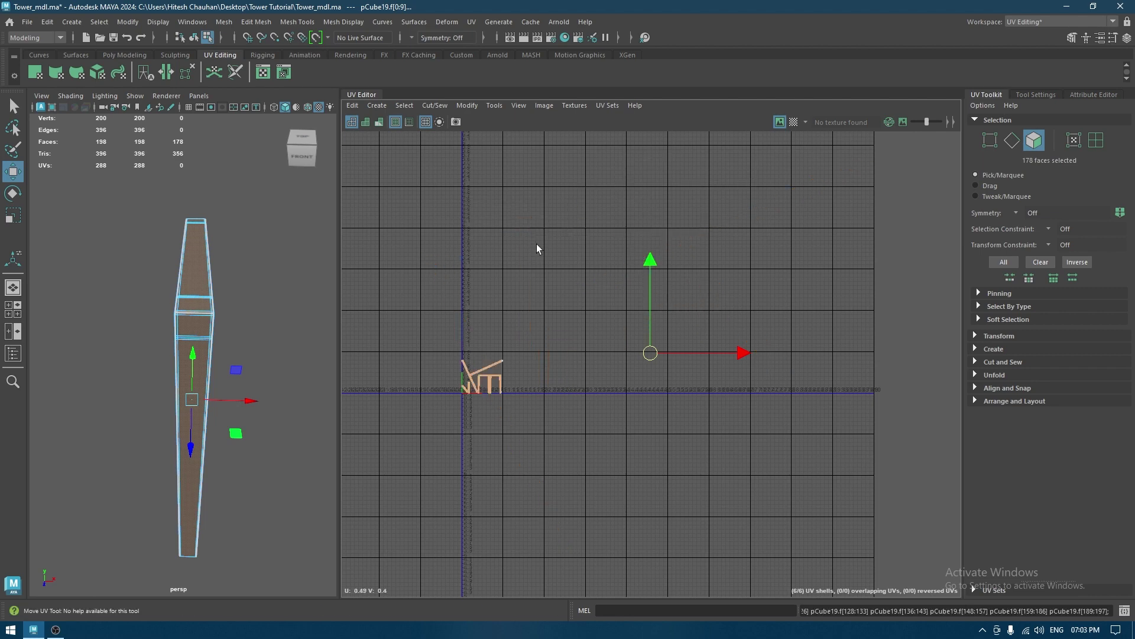
key("f")
Straighten both long slanted leg shells with Orient Shells
left_click(491, 304)
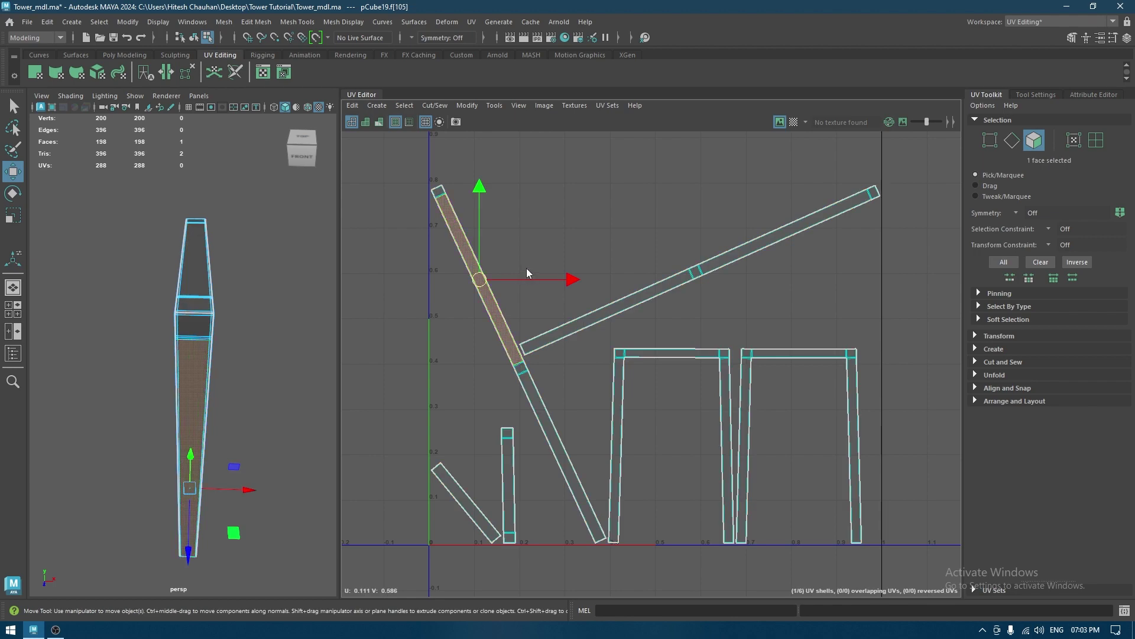
left_click(449, 248)
left_click(467, 254)
right_click_drag(563, 218, 560, 347, "shift")
left_click(668, 284)
key("g")
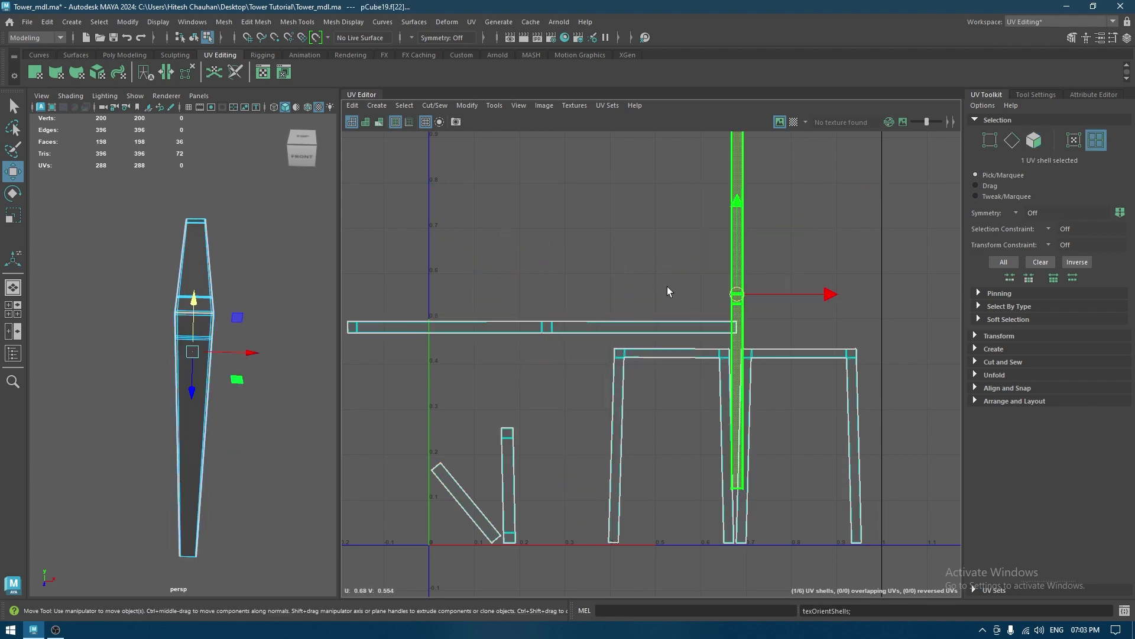
Rotate the long horizontal leg shell to stand vertically
left_click_drag(276, 319, 119, 304, "alt")
key("f")
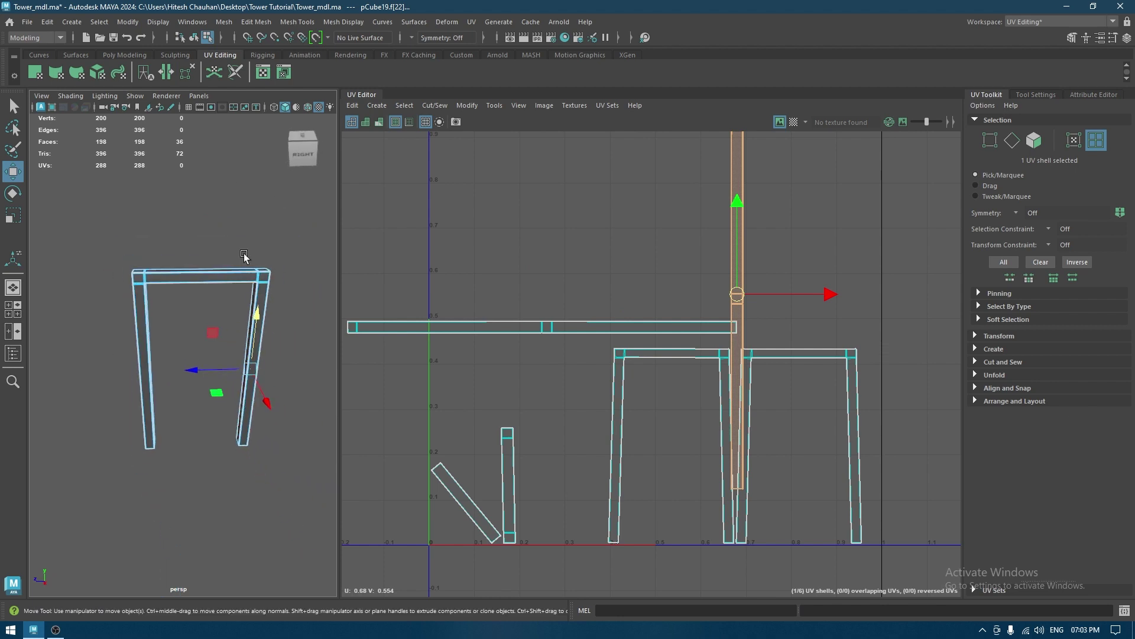
left_click(557, 329)
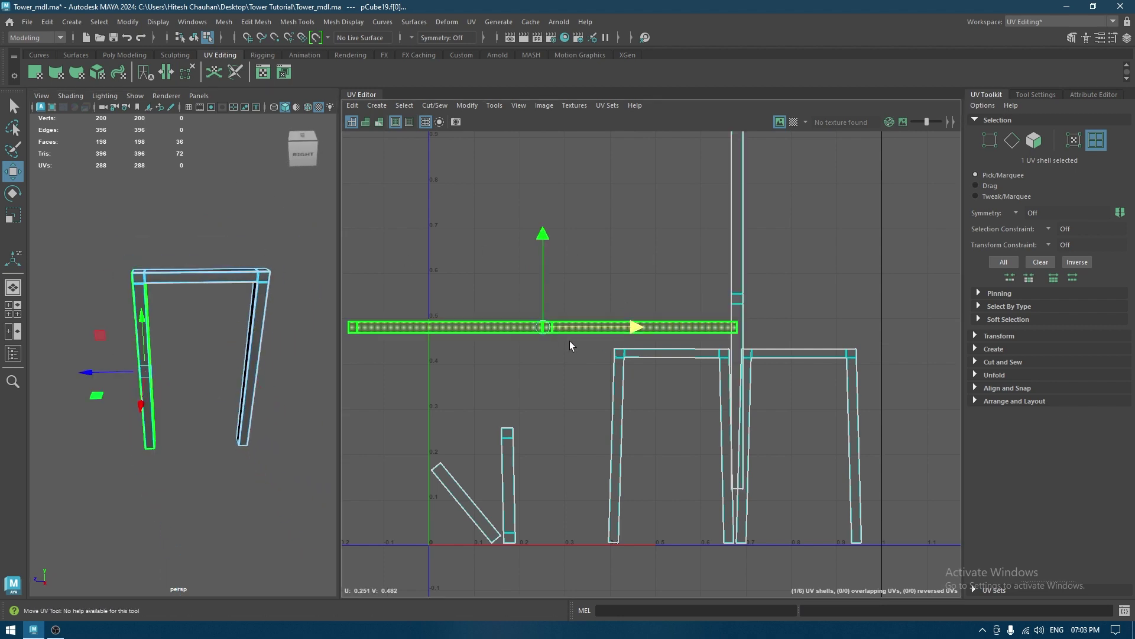
key("e")
left_click_drag(626, 354, 500, 414)
Straighten the short slanted underside shell with Orient Shells
left_click(504, 458)
left_click(459, 502)
key("g")
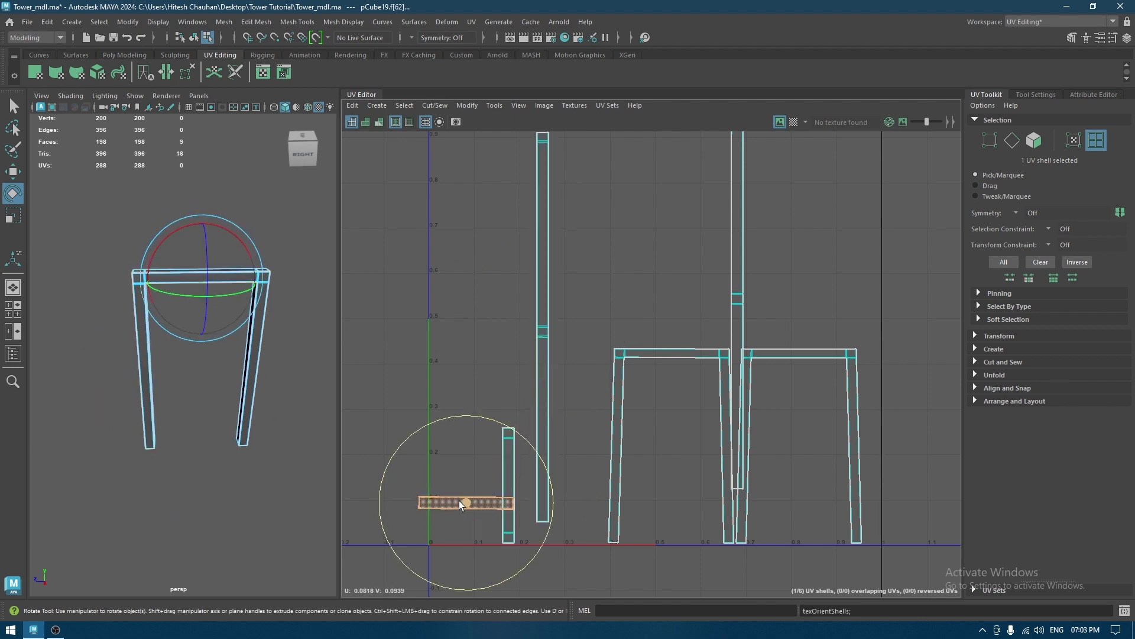
Rotate the top beam's short vertical shell to lie horizontally
left_click(509, 518)
key("w")
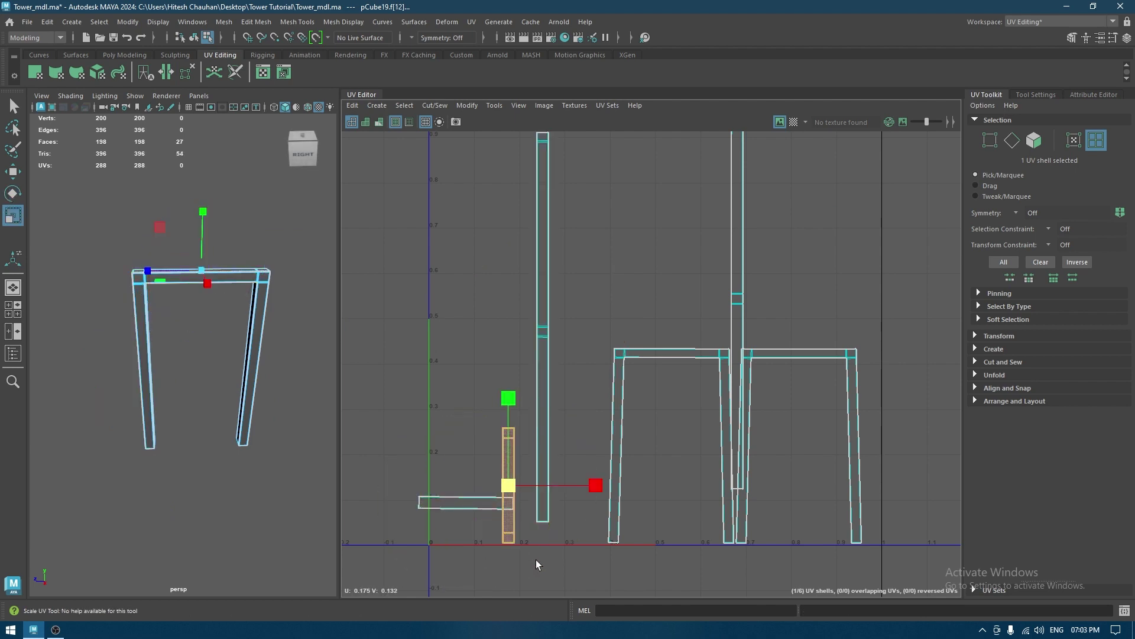
key("e")
left_click_drag(544, 562, 590, 440)
key("w")
Select all door frame shells, reduce the selection to the underside shell and orient it again
left_click_drag(473, 402, 857, 620)
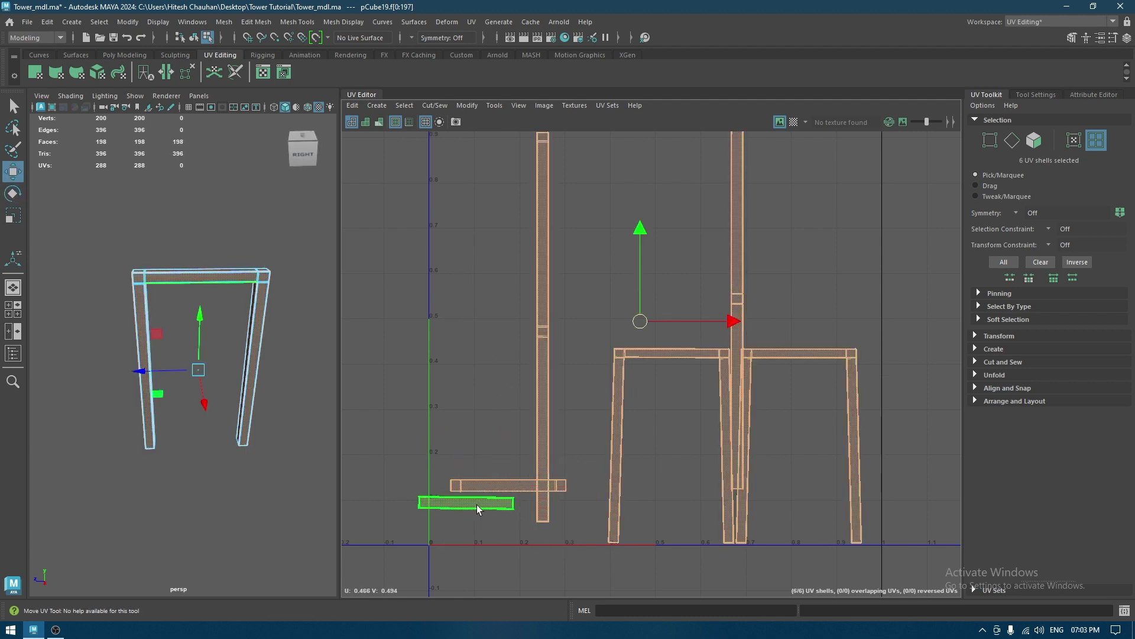
left_click(477, 505)
mouse_move(478, 506)
right_mouse_down("shift")
mouse_move(472, 533)
mouse_move(467, 507)
right_mouse_up("shift")
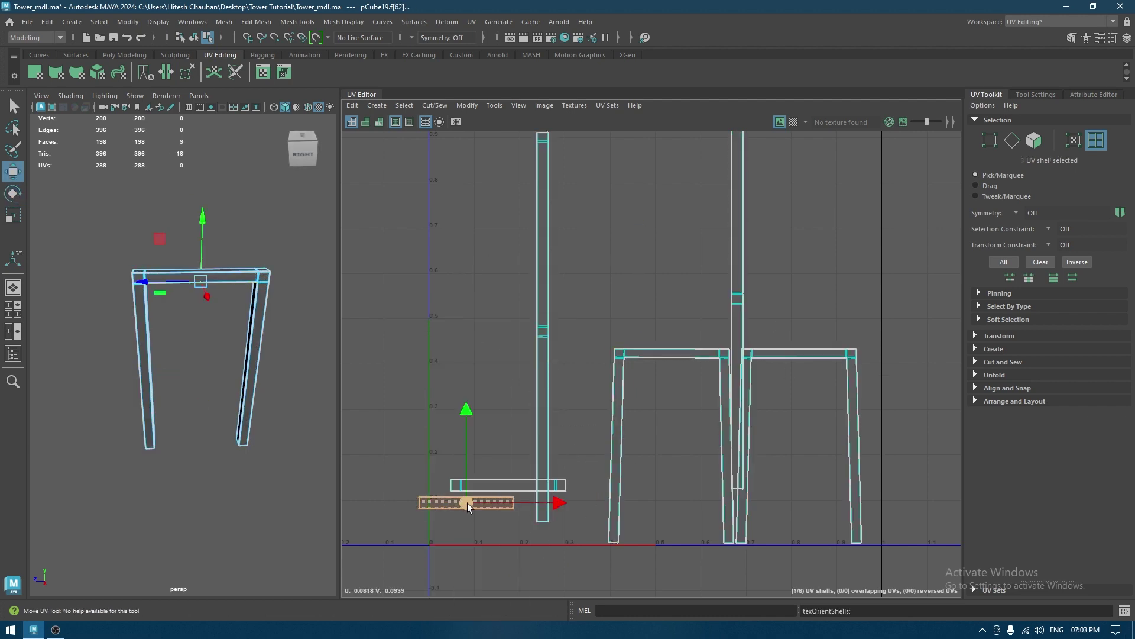
Select all the door frame shells and lay them out inside the 0–1 UV tile
left_click(922, 247)
left_click_drag(909, 258, 418, 564)
right_click_drag(849, 237, 502, 374, "shift")
Return to object selection, unhide the rest of the tower and isolate the door panel inside the frame
right_click_drag(178, 278, 259, 244)
key("ctrl+shift+h")
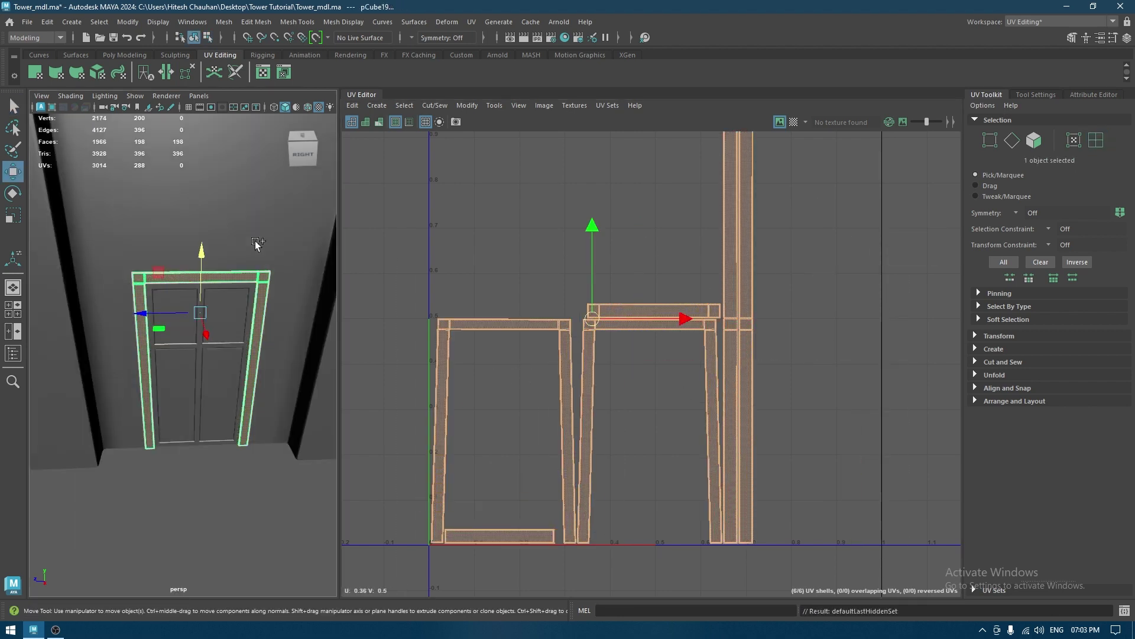
left_click(190, 387)
key("alt+h")
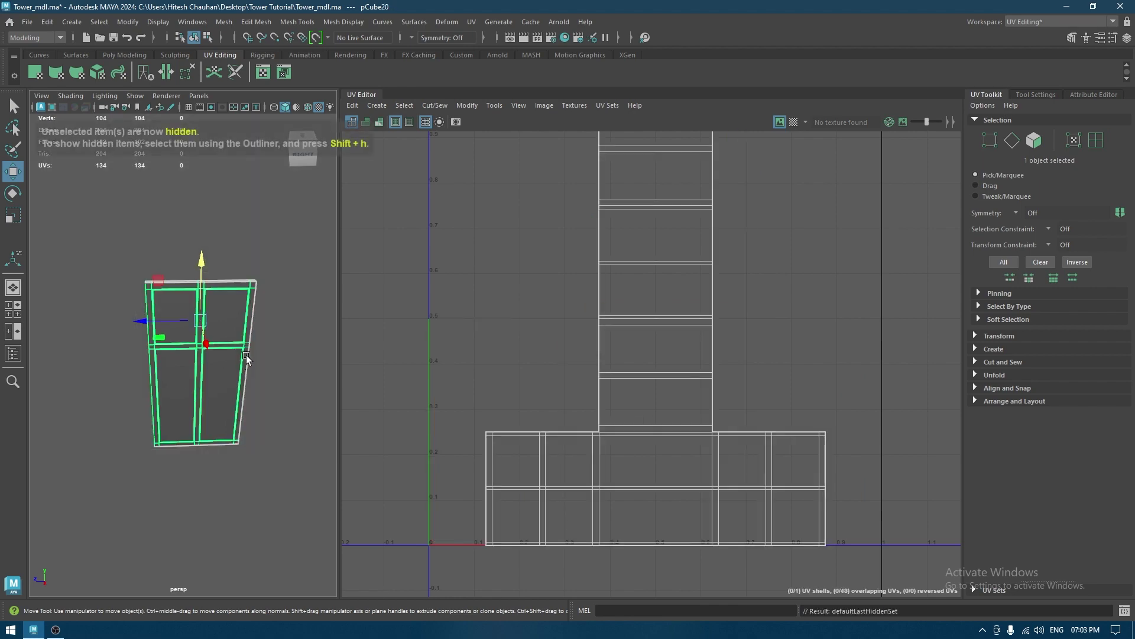
Select only the door panel's front and back faces, leaving out the thin side faces around it
left_click_drag(247, 356, 274, 307, "alt")
right_click_drag(273, 307, 269, 388, "alt")
middle_click_drag(241, 337, 306, 431, "alt")
mouse_move(243, 374)
left_mouse_down("alt")
mouse_move(236, 428)
mouse_move(226, 365)
left_mouse_up("alt")
right_click_drag(225, 403, 224, 370, "alt")
left_click_drag(232, 361, 159, 284, "alt")
key("space")
scroll(228, 319, "down", 5)
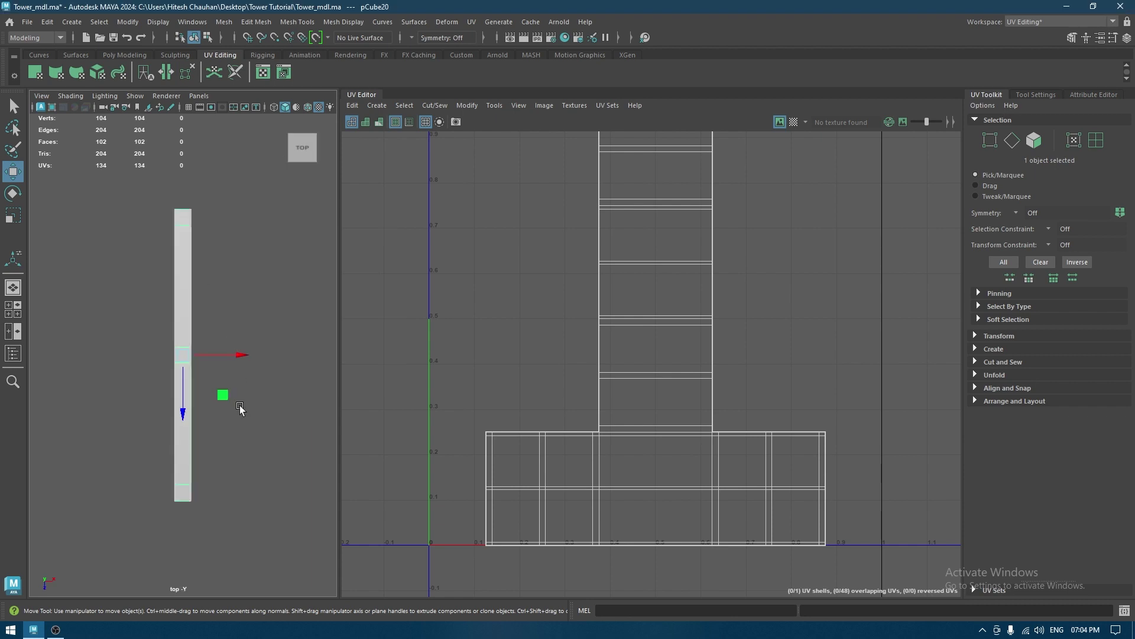
right_click_drag(244, 283, 247, 326)
left_click_drag(260, 188, 81, 595)
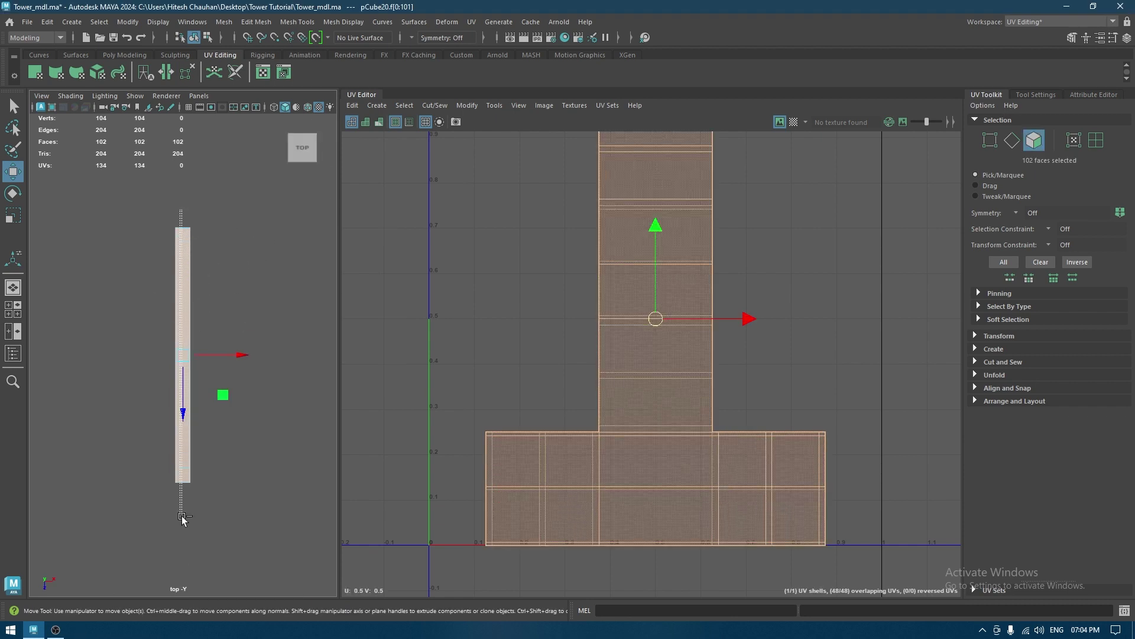
left_click_drag(185, 525, 186, 526, "ctrl")
key("space")
left_click_drag(256, 362, 284, 324)
scroll(222, 377, "up", 3)
left_click_drag(215, 384, 345, 272, "alt")
Apply a planar UV projection from the X axis to the door's front and back faces and unfold them
left_click(377, 105)
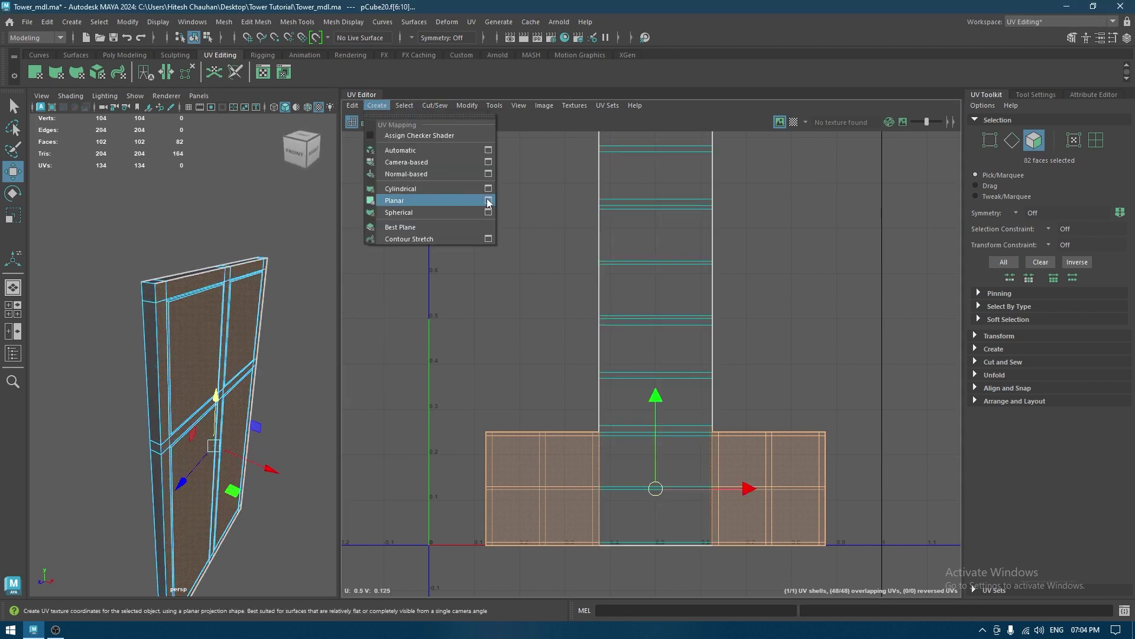
left_click(493, 204)
left_click_drag(263, 359, 335, 450, "alt")
left_click(642, 189)
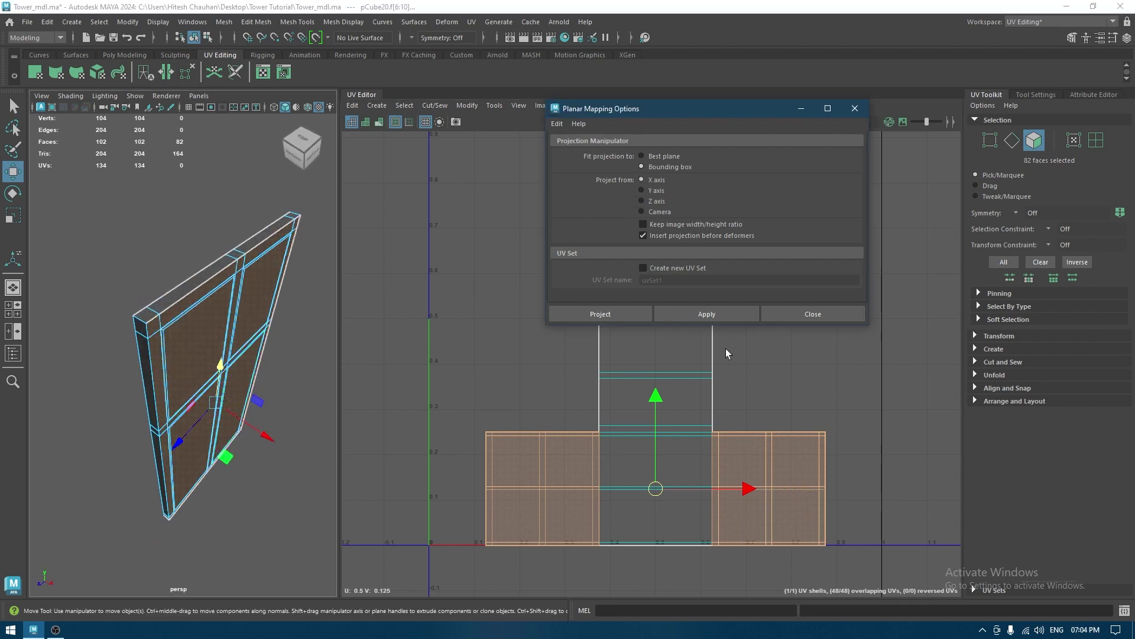
left_click(710, 314)
left_click(814, 314)
right_click_drag(793, 255, 578, 259, "shift")
Straighten the tilted door shell with Orient Shells and rotate it to stand vertically
scroll(625, 406, "down", 4)
key("e")
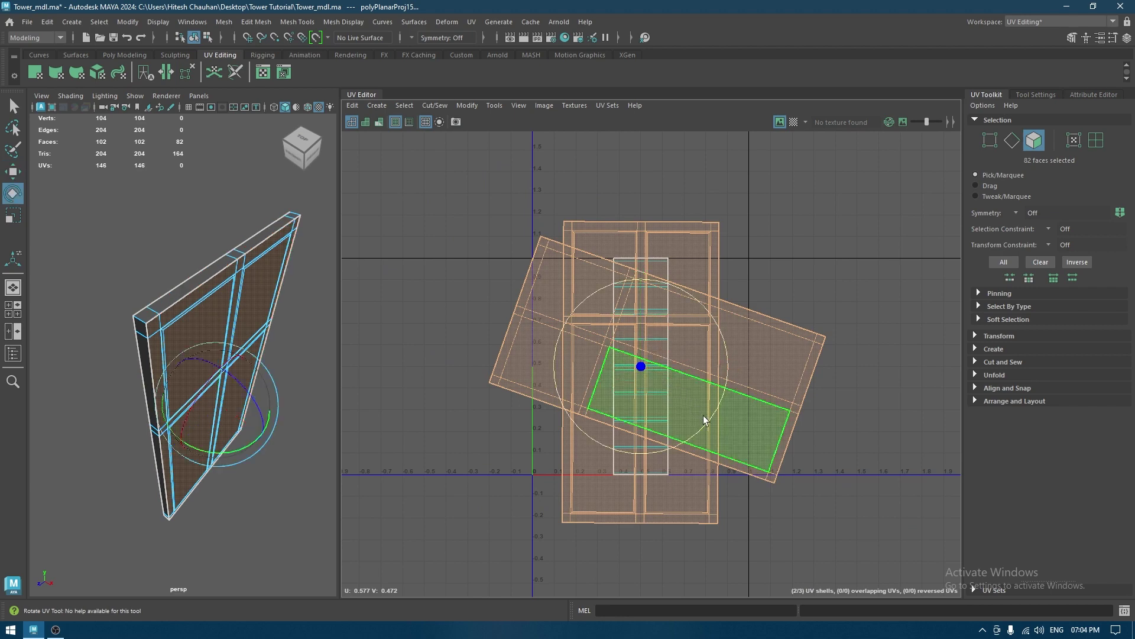
left_click_drag(739, 414, 626, 435)
left_click(802, 279)
right_click_drag(804, 284, 811, 356)
left_click(812, 356)
right_click_drag(841, 229, 821, 405, "shift")
left_click_drag(731, 400, 558, 464)
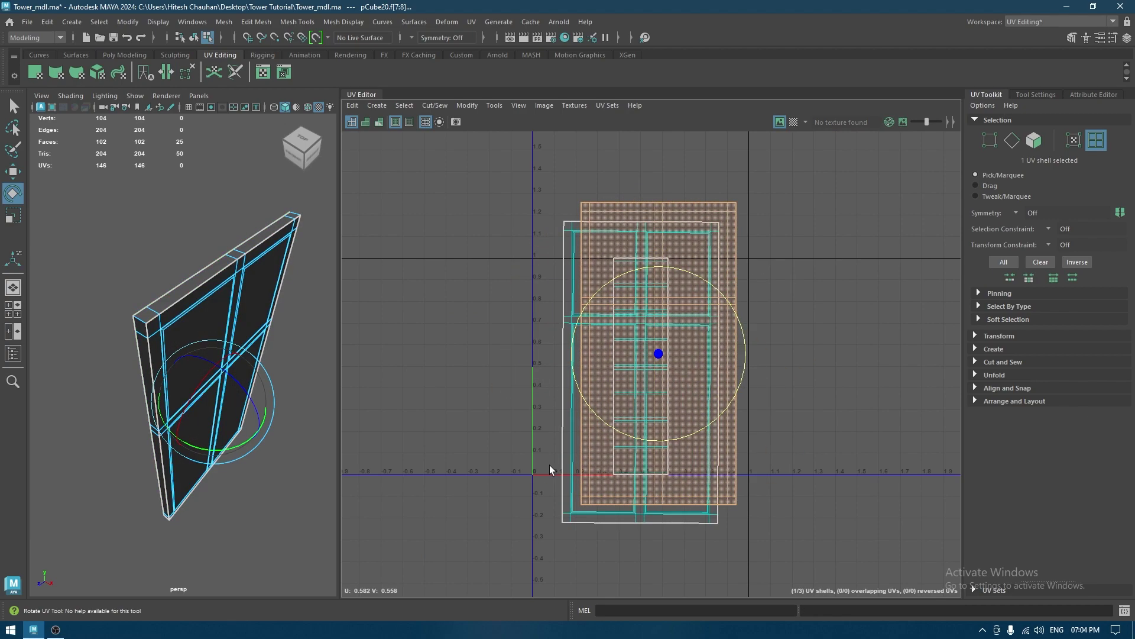
Select the door's front and back shells and move them together beside the UV tile, clear of the side strip
left_click(613, 399)
left_click(650, 361)
key("w")
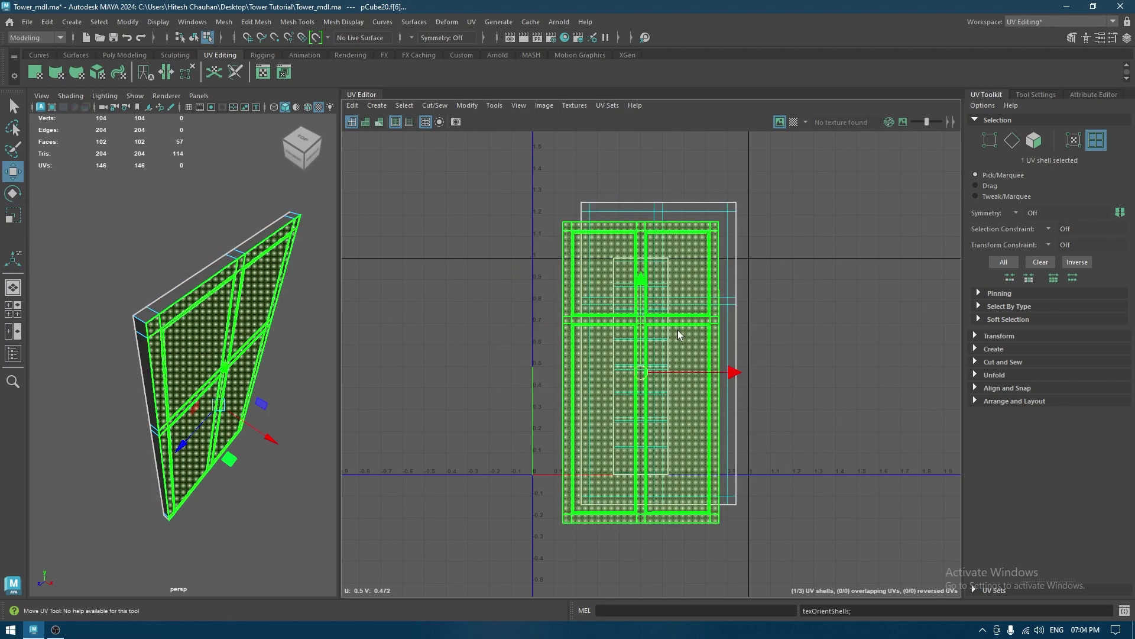
left_click(693, 267, "shift")
left_click_drag(652, 362, 852, 337)
Examine the door's side strip shell and the seam edge at the panel's lower corner
left_click(636, 317)
left_click_drag(234, 316, 214, 354, "alt")
right_click_drag(214, 354, 230, 332, "alt")
left_click_drag(231, 333, 234, 306, "alt")
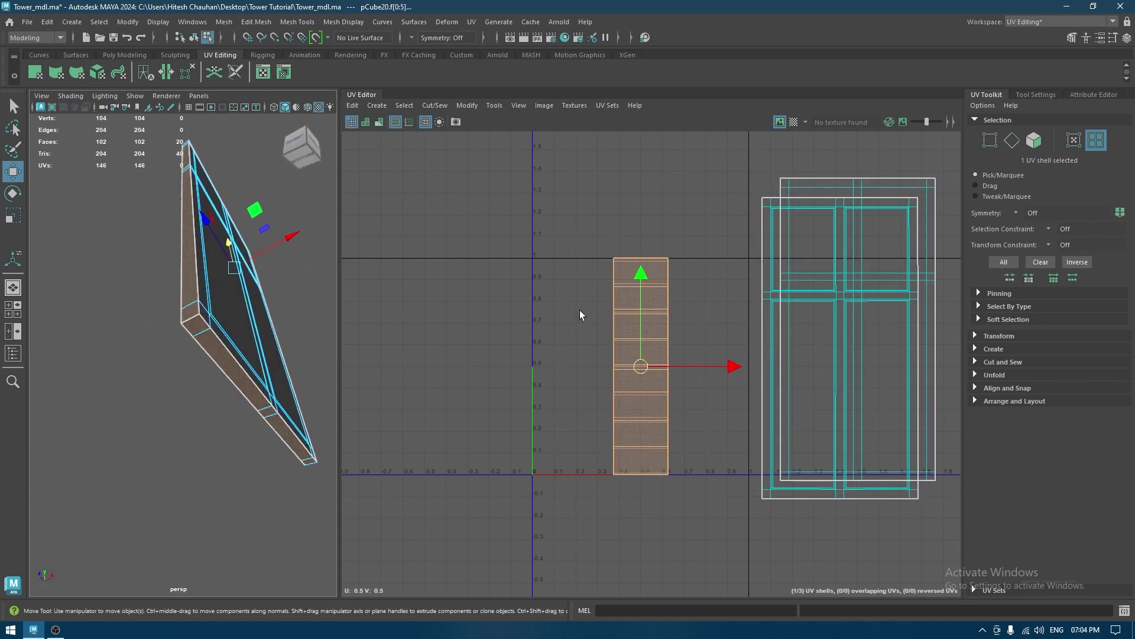
middle_click_drag(580, 321, 556, 234, "alt")
scroll(556, 235, "up", 1)
right_click_drag(186, 308, 186, 277)
left_click(189, 317)
left_click_drag(188, 318, 115, 385, "alt")
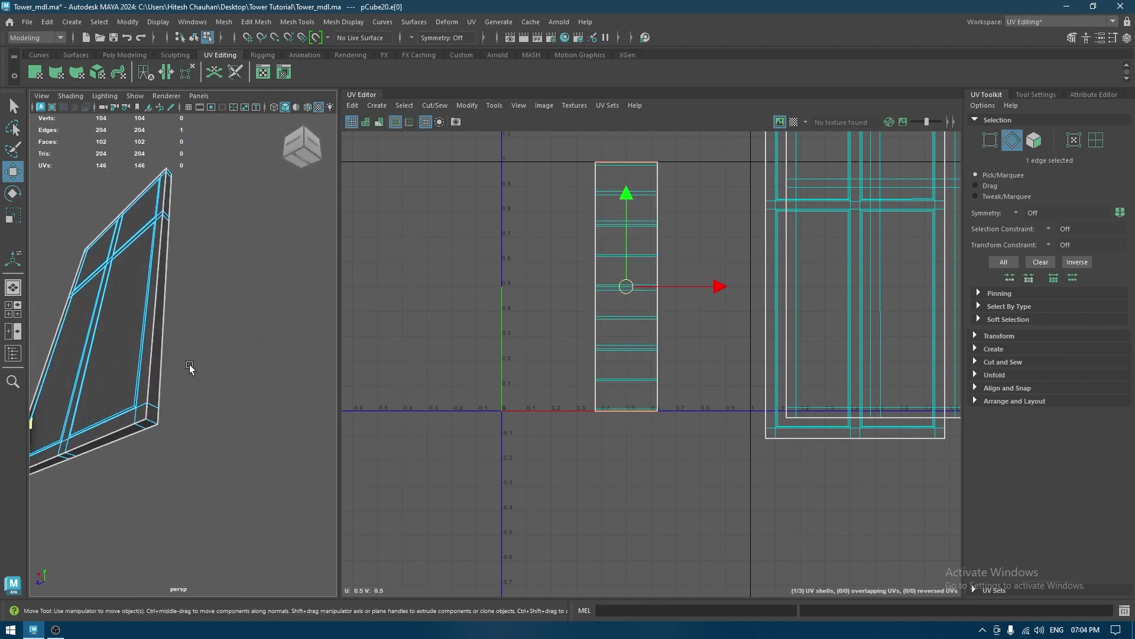
left_click_drag(200, 365, 260, 355, "alt")
Unfold the door's side strip shell and straighten it vertically with Orient Shells
right_click_drag(419, 275, 450, 255)
left_click(644, 278)
right_click(652, 273, "shift")
right_click_drag(651, 274, 474, 281, "shift")
scroll(555, 303, "down", 3)
middle_click_drag(556, 303, 563, 355, "alt")
scroll(559, 354, "down", 2)
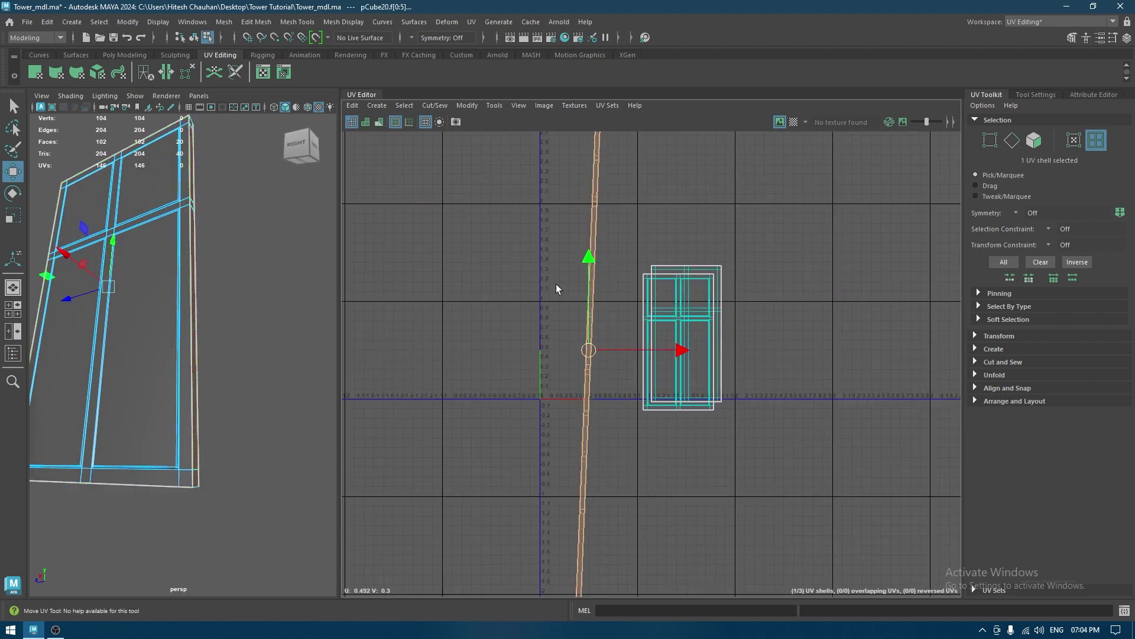
right_click(556, 285, "shift")
right_click_drag(548, 482, 546, 453, "shift")
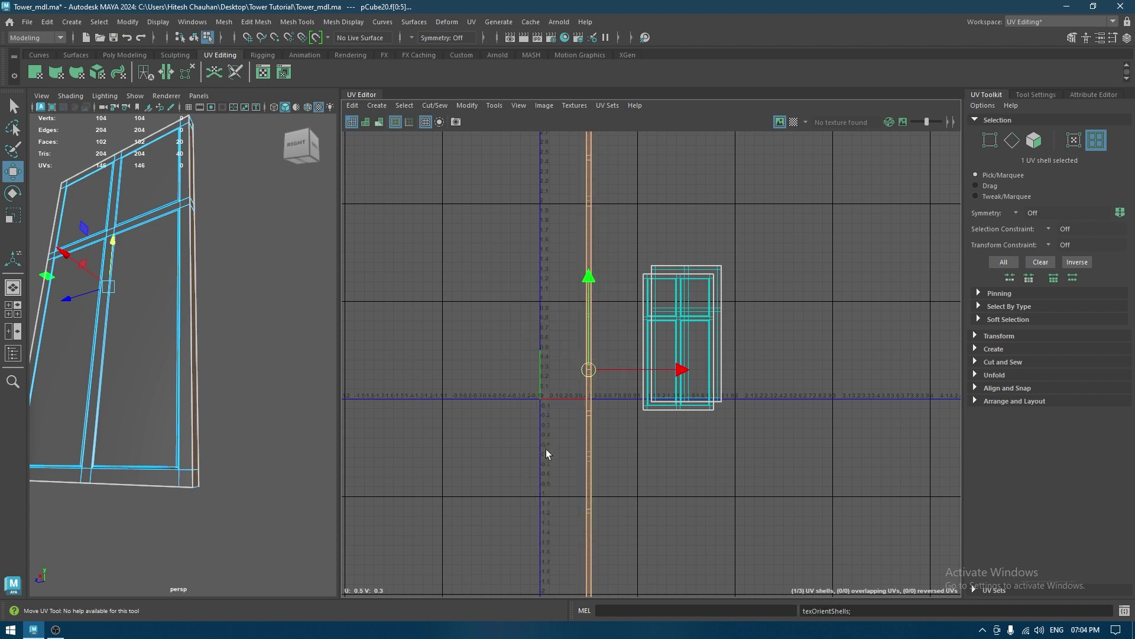
Select all three door panel shells and lay them out inside the 0–1 UV tile
key("e")
left_click_drag(828, 242, 572, 384)
right_click_drag(805, 212, 577, 293, "shift")
key("w")
Check the door panel's UVs for distortion with the checker map, turning the map off again when done
scroll(598, 332, "up", 5)
left_click_drag(195, 251, 282, 280, "alt")
left_click(793, 122)
left_click_drag(187, 296, 211, 303, "alt")
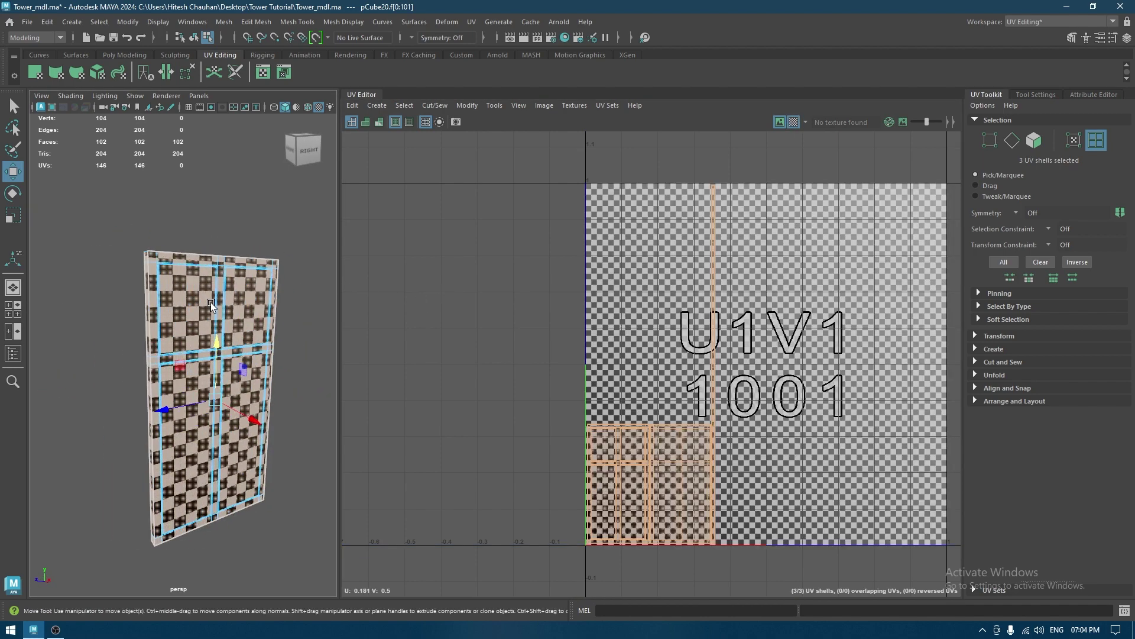
left_click(797, 122)
Return to object selection, clear the selection and show the hidden tower parts again
scroll(233, 288, "down", 4)
right_click_drag(232, 287, 321, 230)
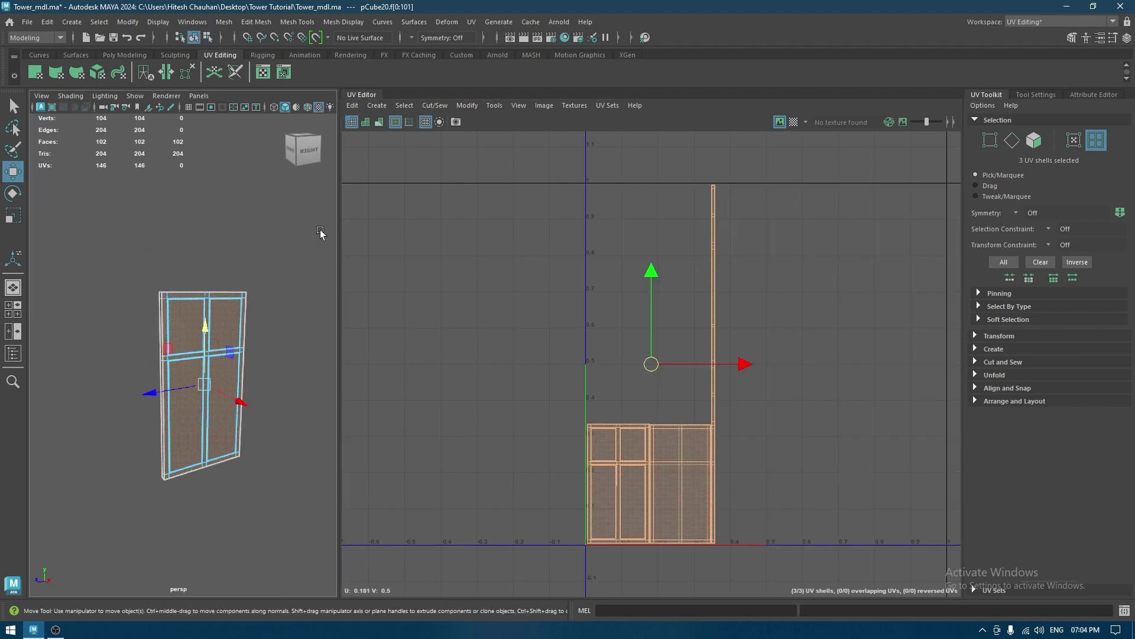
left_click(322, 236)
scroll(319, 236, "up", 5)
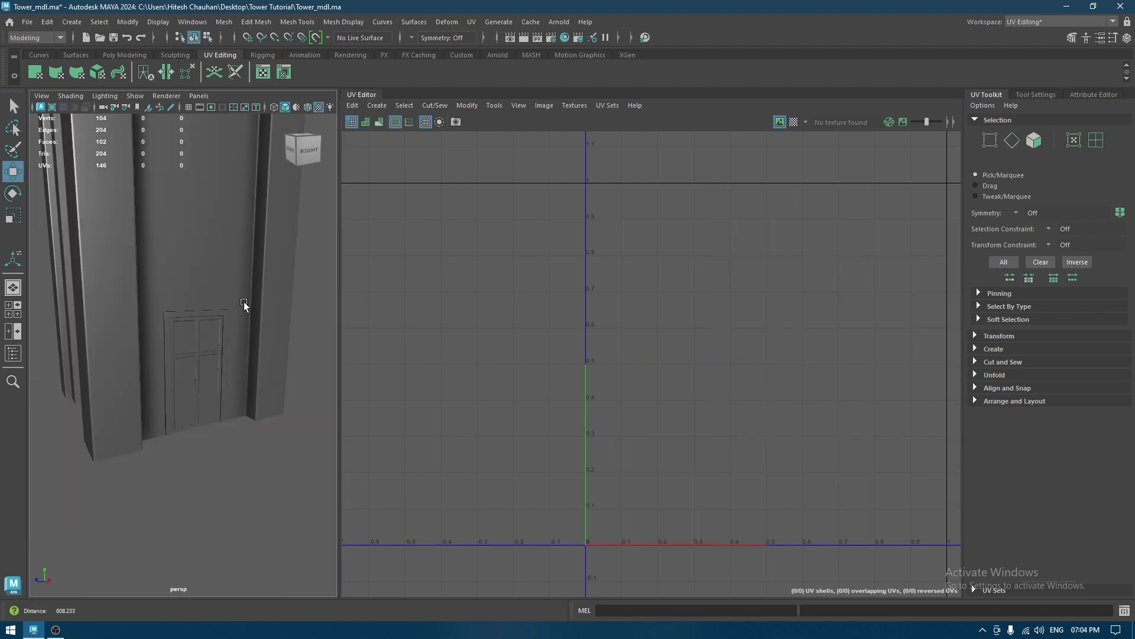
scroll(244, 303, "down", 6)
left_click_drag(245, 302, 160, 286, "alt")
scroll(225, 316, "up", 4)
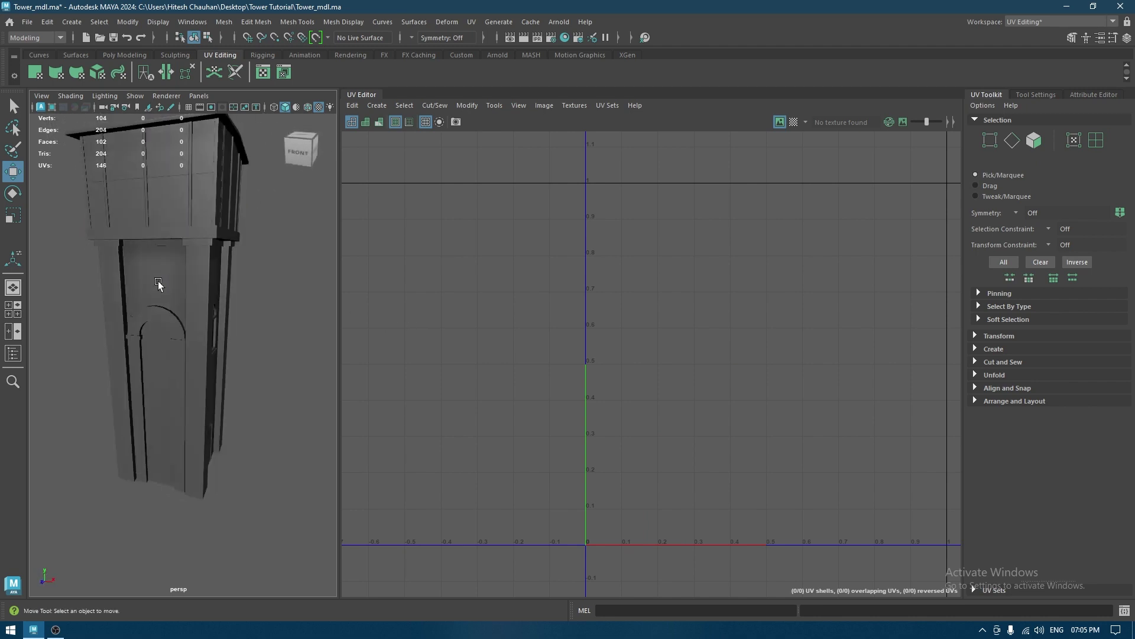
Save the tower scene
scroll(185, 355, "down", 4)
left_click_drag(185, 355, 140, 329, "alt")
key("ctrl+s")
middle_click_drag(163, 301, 185, 357, "alt")
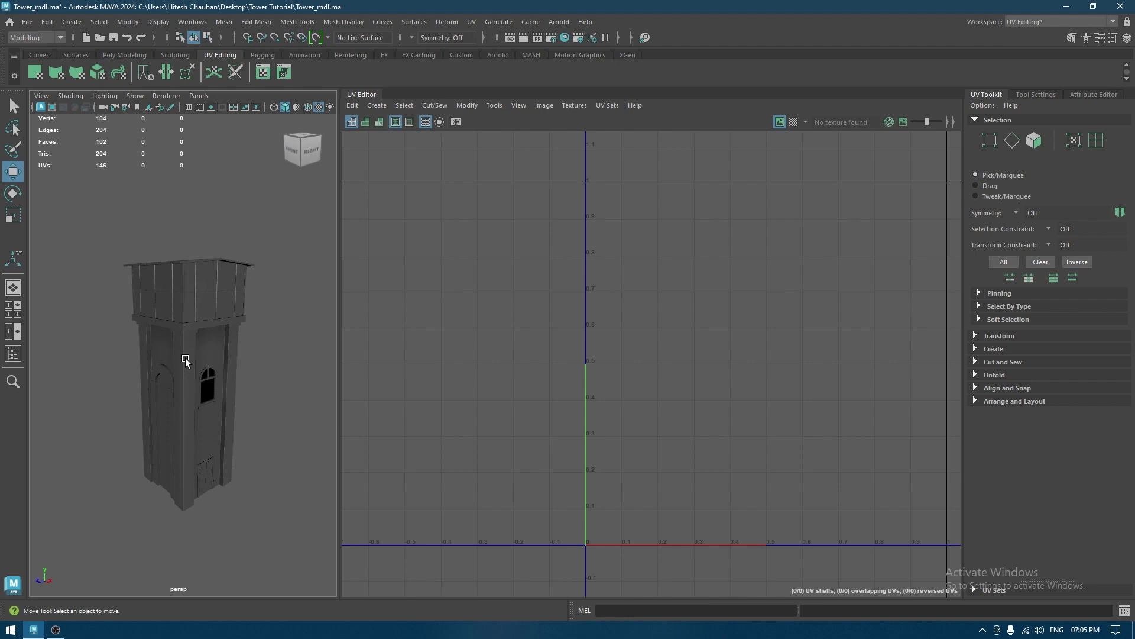
scroll(198, 342, "up", 3)
scroll(198, 341, "down", 5)
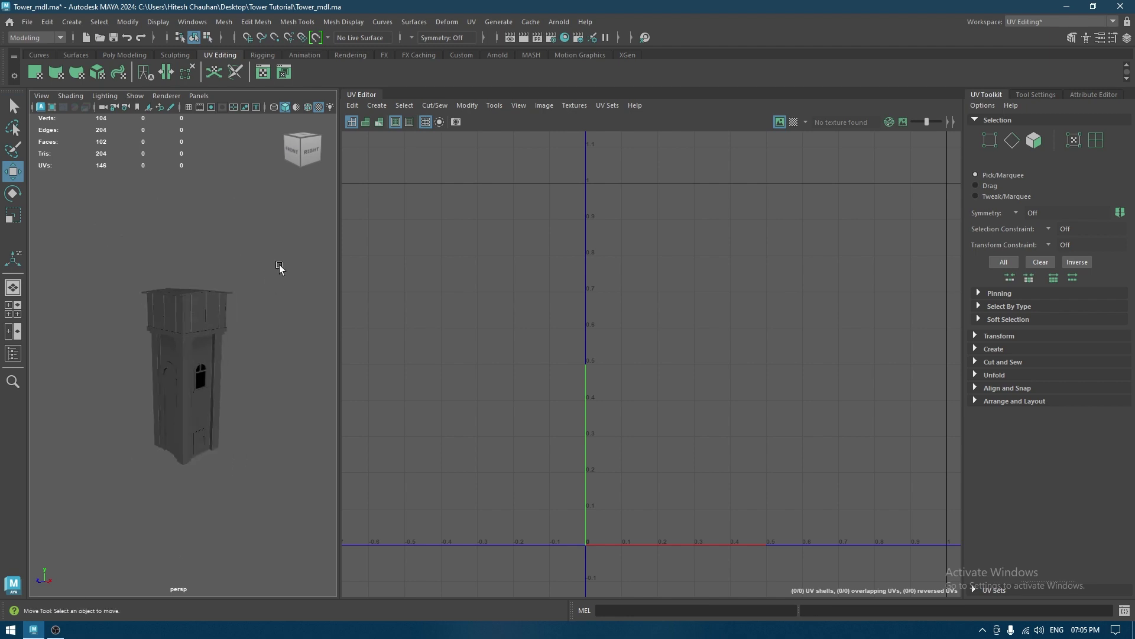
Select the entire tower and delete its construction history
left_click_drag(277, 278, 123, 601)
left_click(47, 24)
mouse_move(111, 158)
left_click(237, 166)
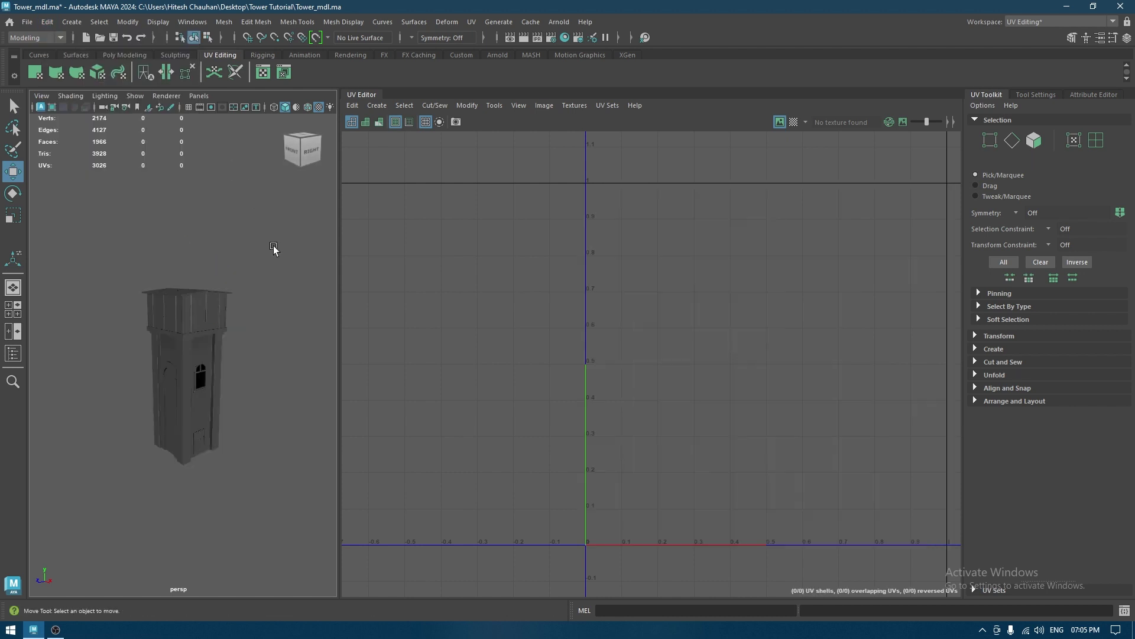